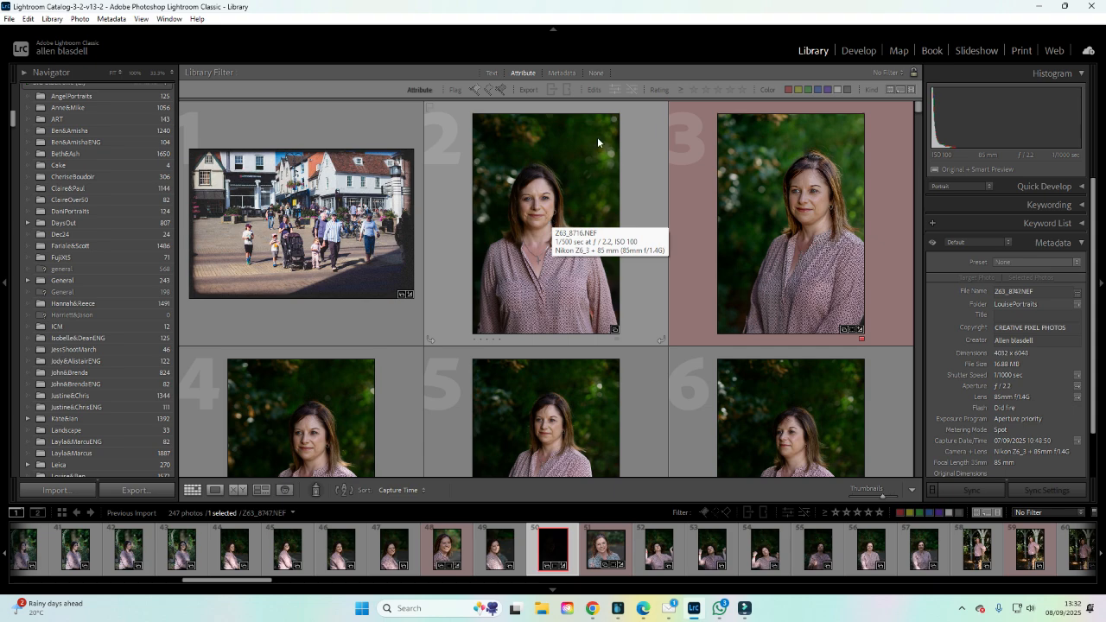
Filter the library by the NIKON D780 camera metadata, then return to all cameras and turn the filter off.
left_click(576, 72)
left_click(443, 126)
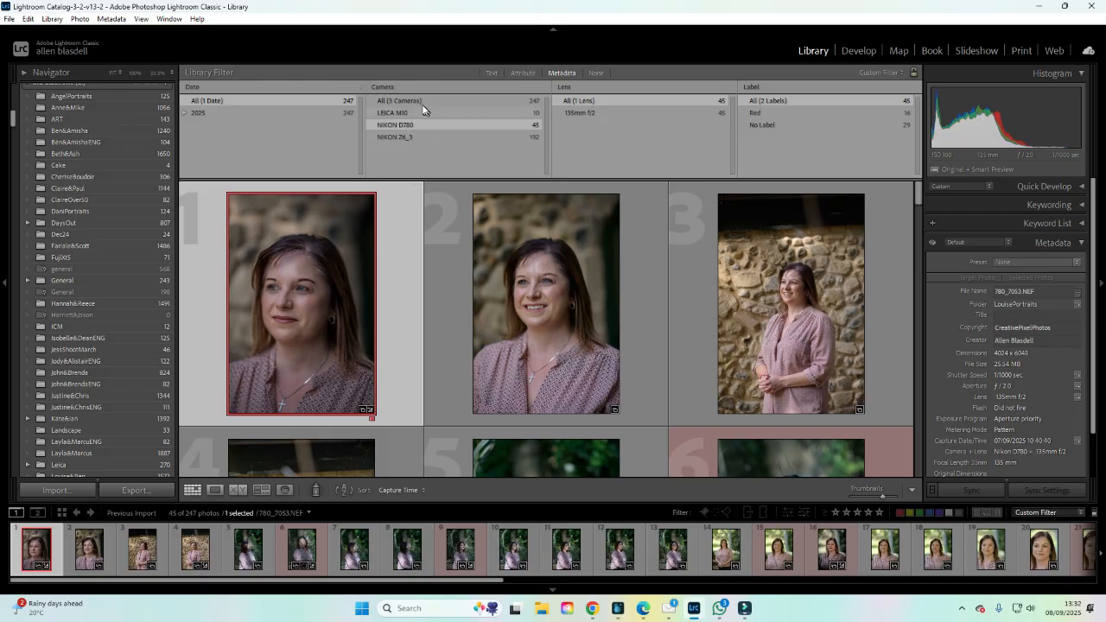
left_click(413, 100)
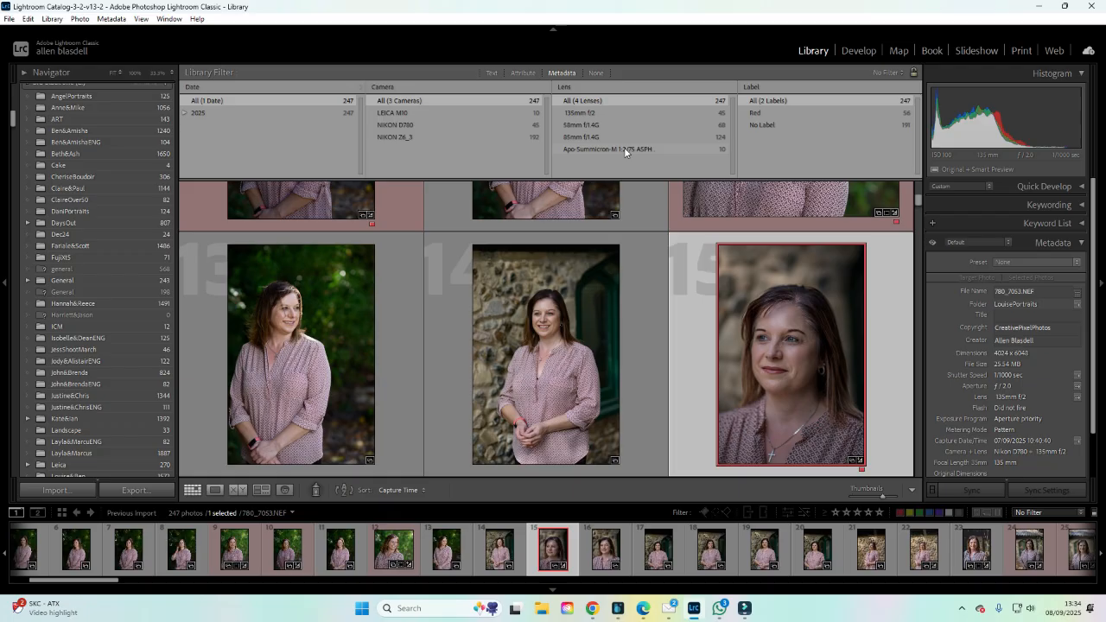
left_click(601, 72)
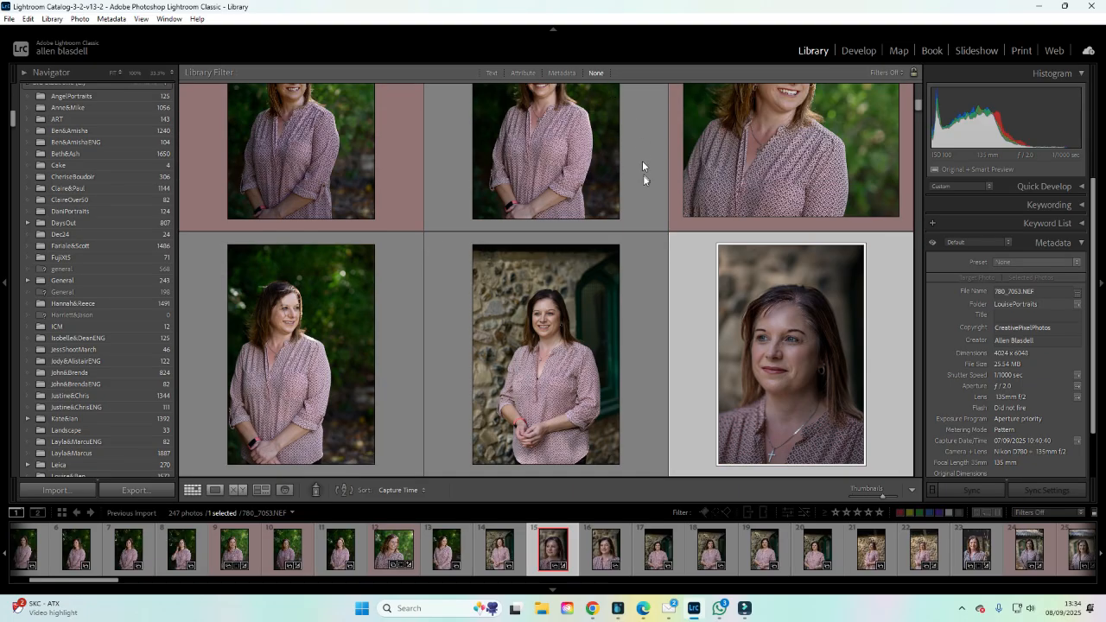
Browse through the thumbnail grid and collapse the folder list in the catalog sidebar.
scroll(644, 221, "down", 3)
scroll(624, 222, "down", 15)
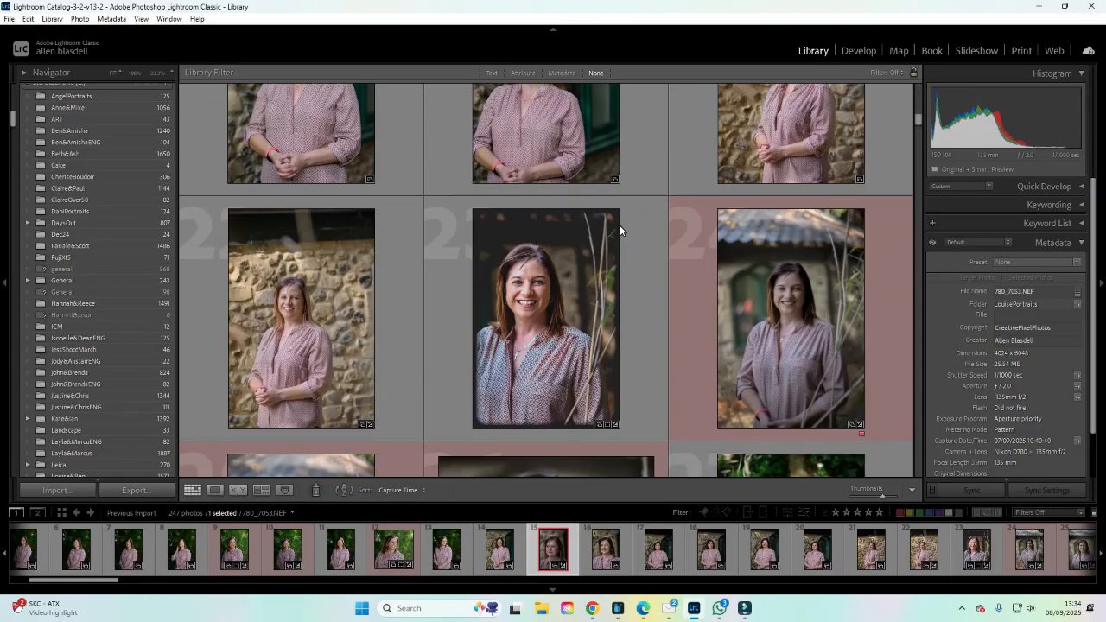
scroll(609, 234, "up", 15)
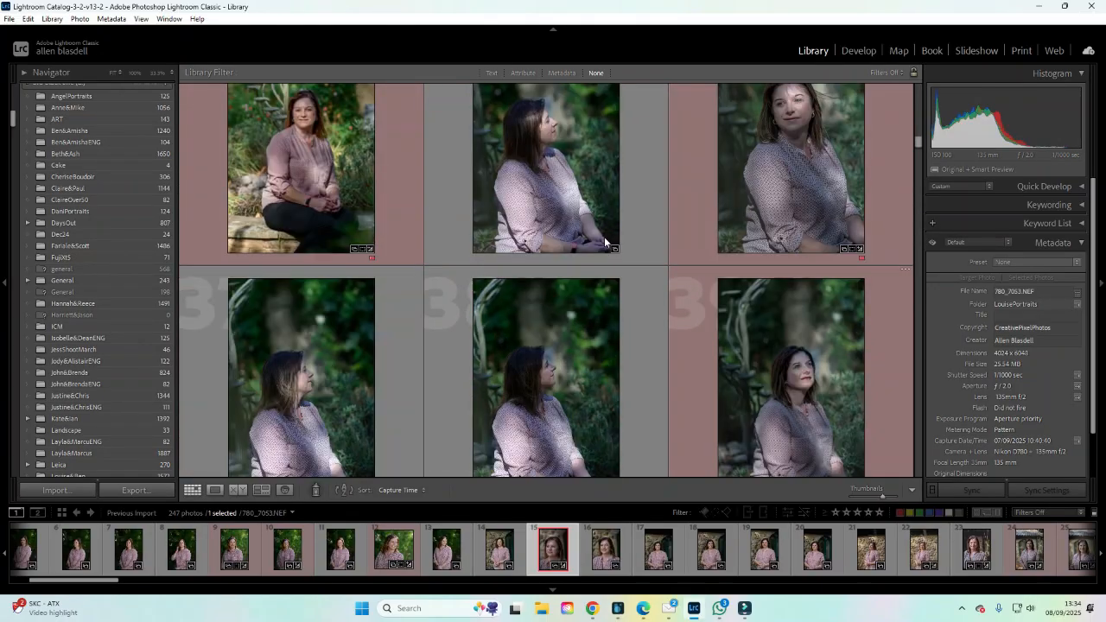
scroll(599, 246, "up", 12)
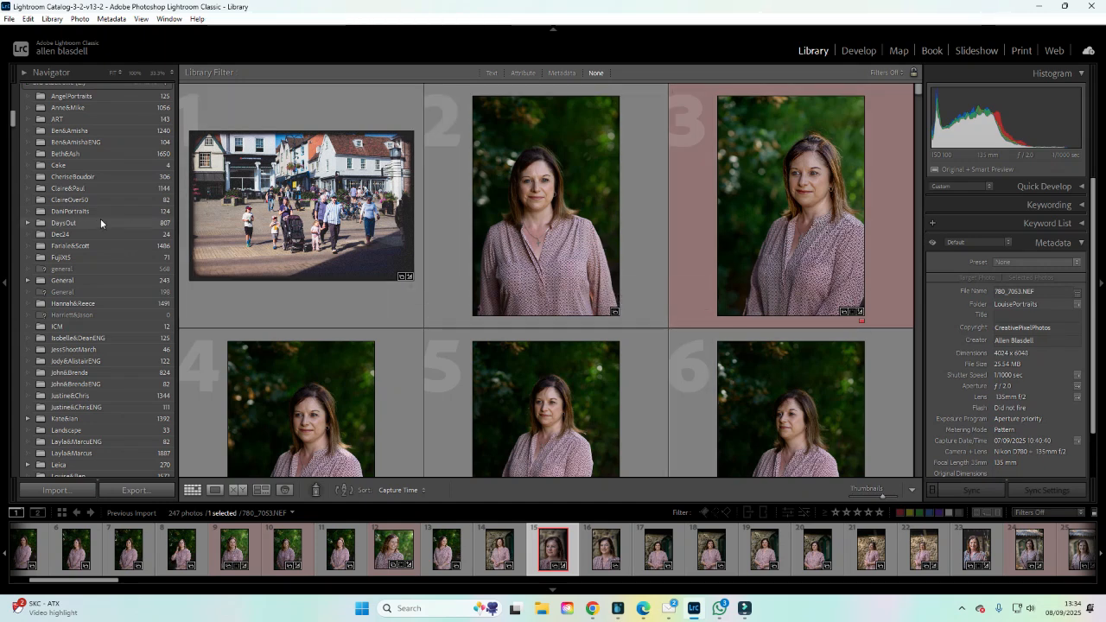
scroll(100, 218, "up", 10)
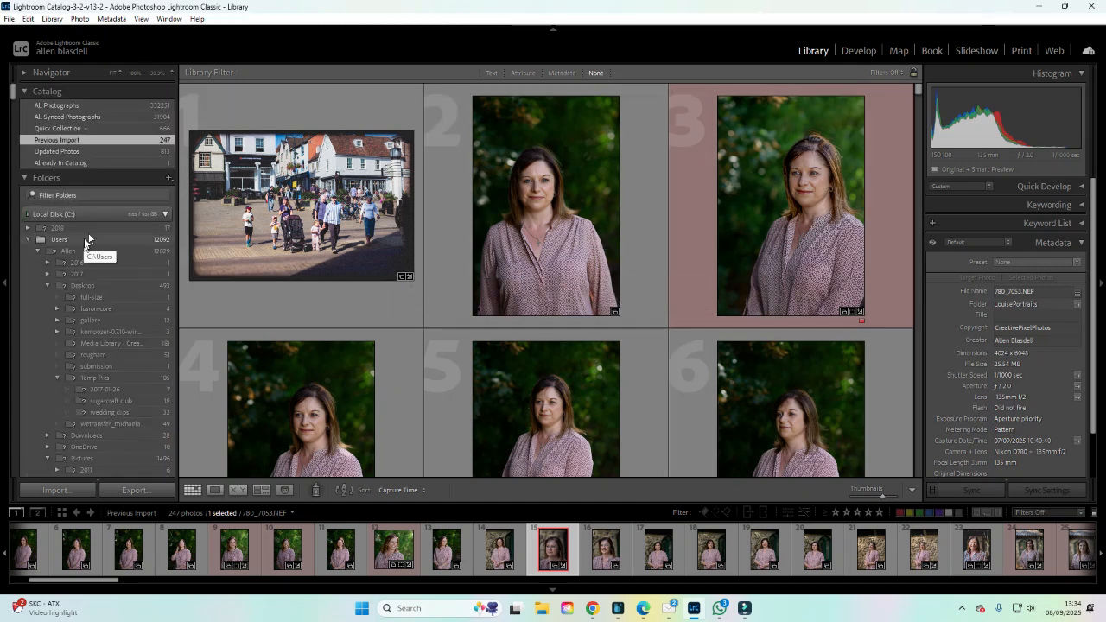
scroll(94, 166, "down", 5)
scroll(91, 167, "up", 5)
left_click(88, 177)
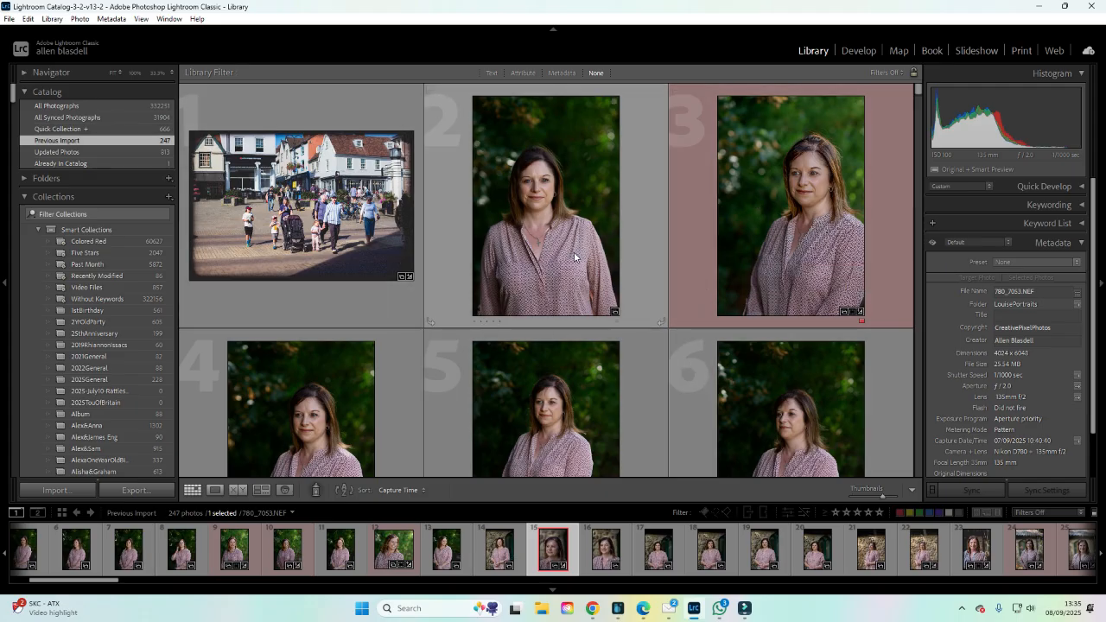
Apply a red colour label to the fourth photo, Z63_8718.NEF.
scroll(578, 268, "down", 2)
scroll(580, 277, "up", 1)
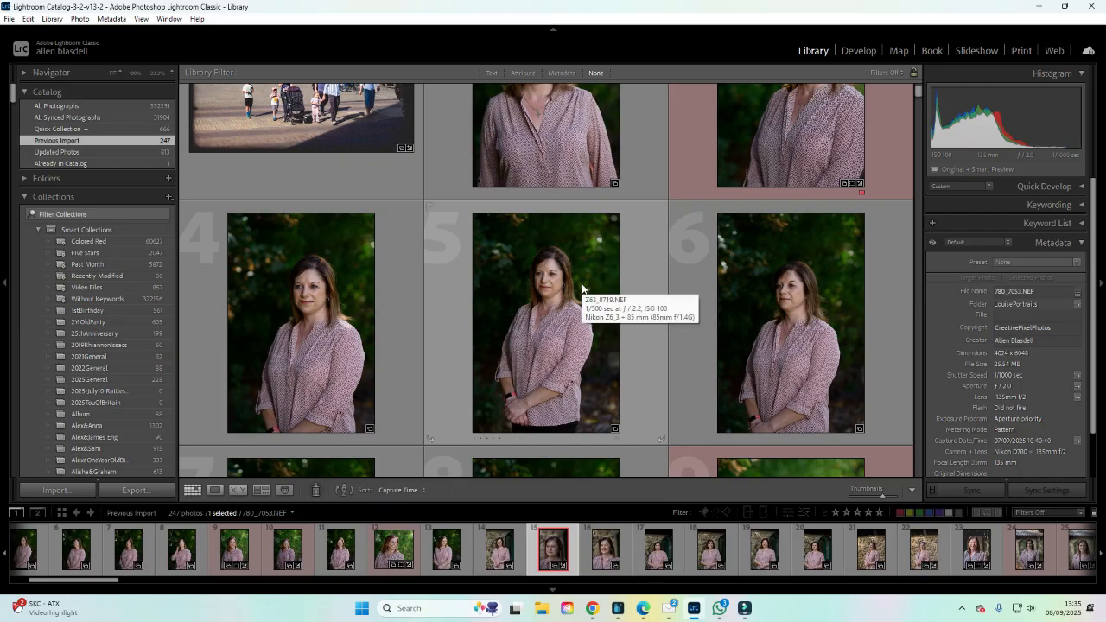
left_click(363, 341)
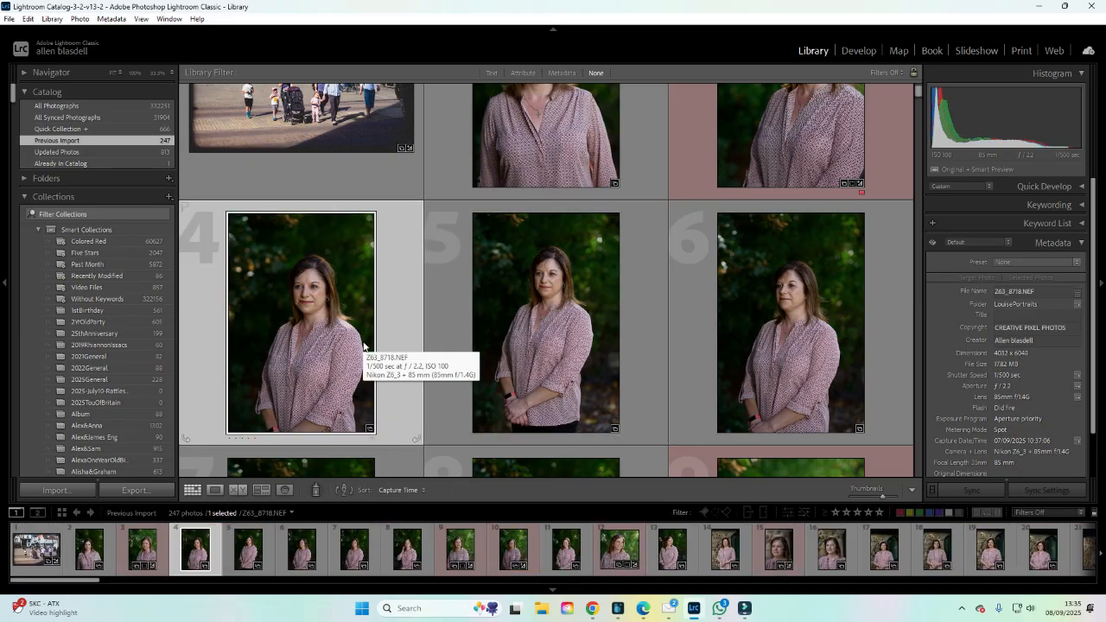
key("6")
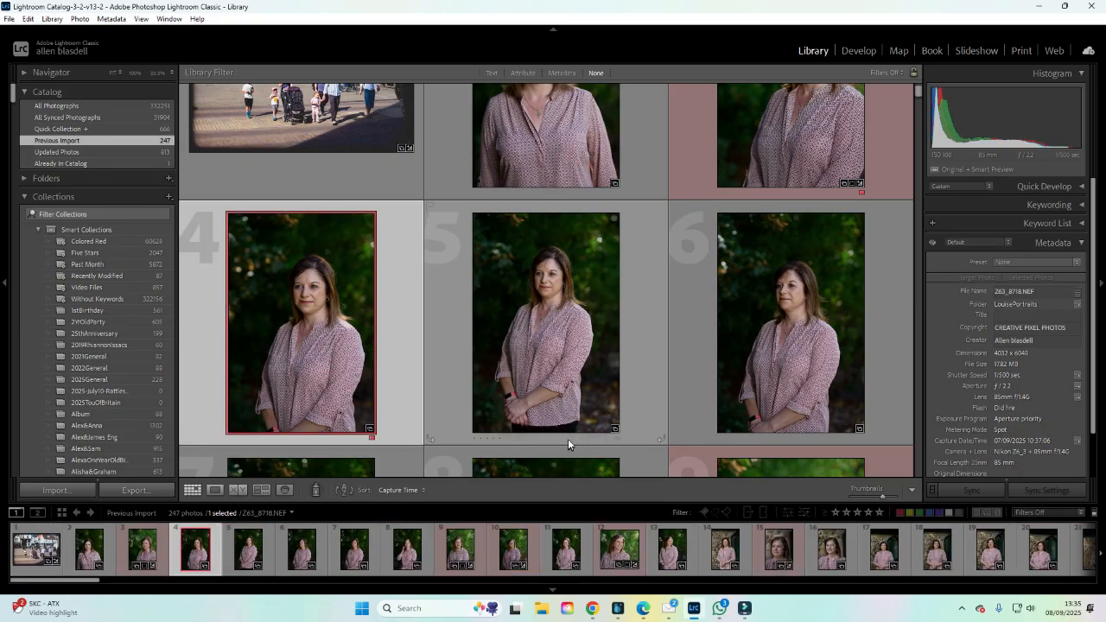
Show only red-labelled photos and open the selected photo in the Develop module.
left_click(900, 514)
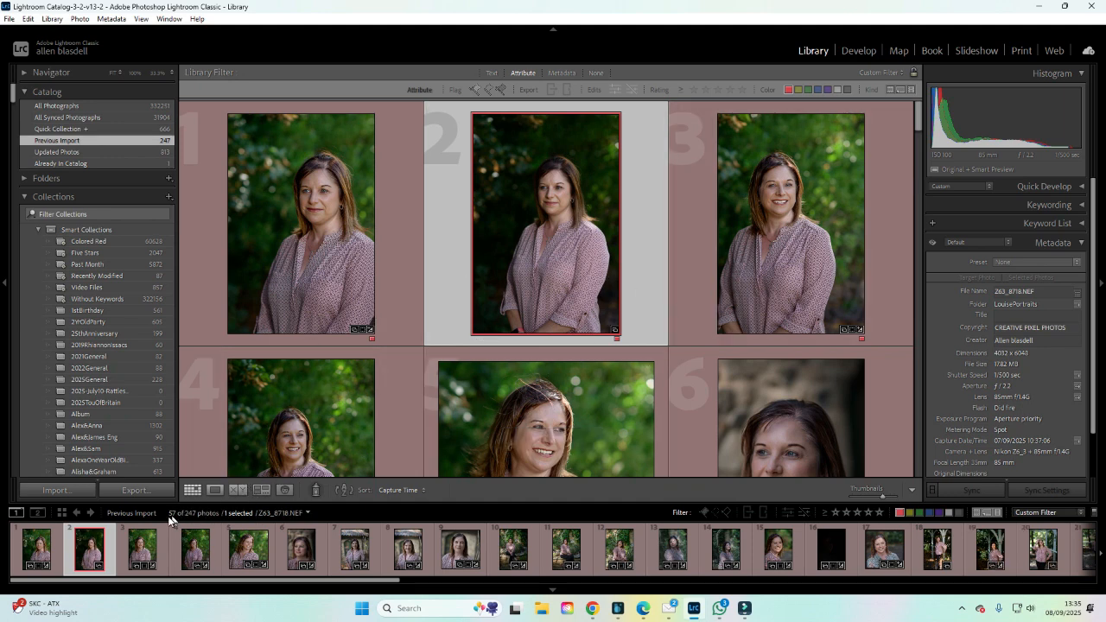
left_click(860, 52)
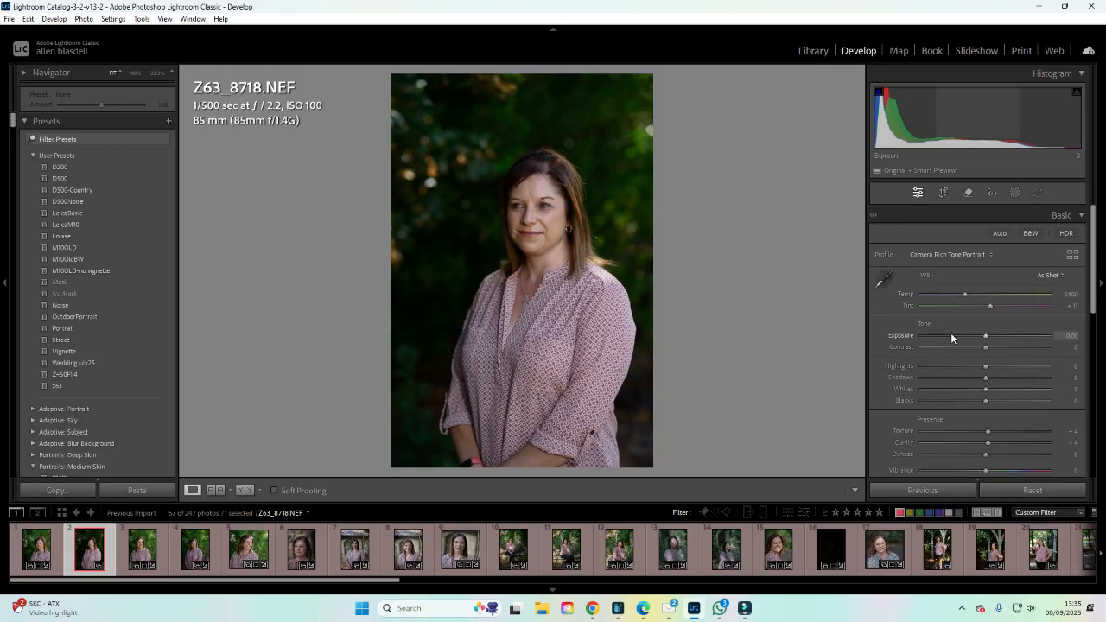
Scroll through the develop settings and collapse the Detail section.
scroll(950, 333, "down", 3)
scroll(968, 406, "down", 2)
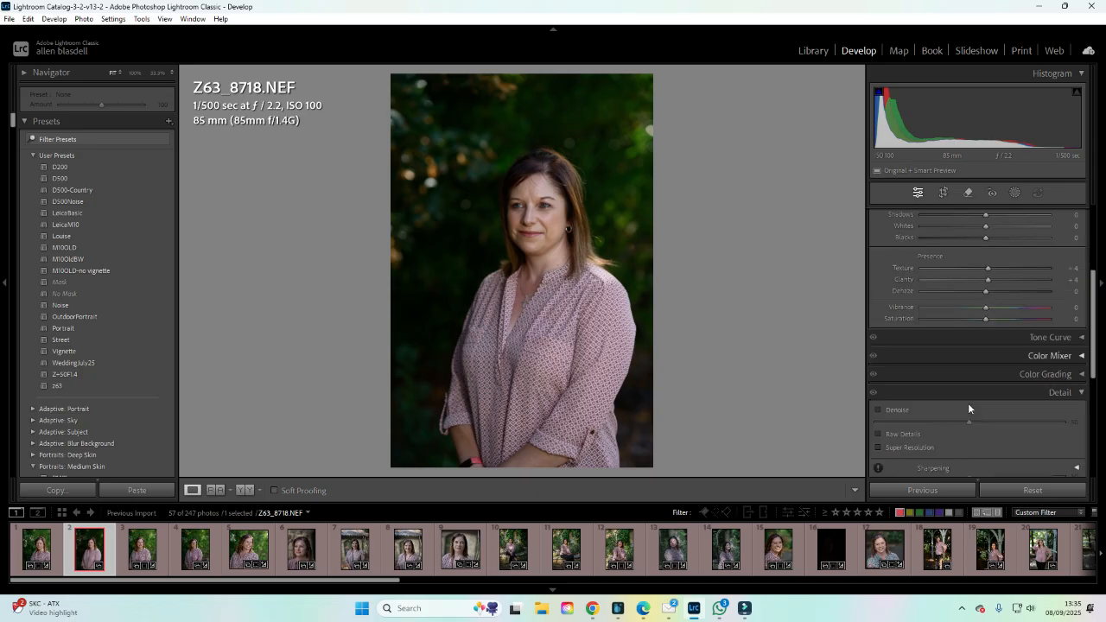
scroll(972, 360, "down", 2)
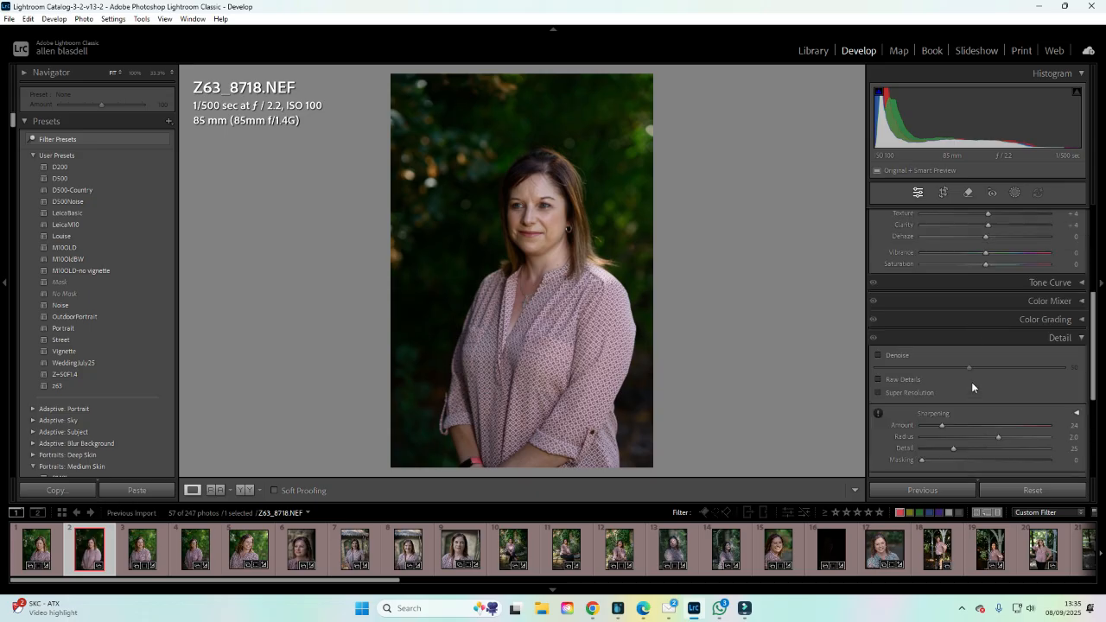
left_click(1080, 338)
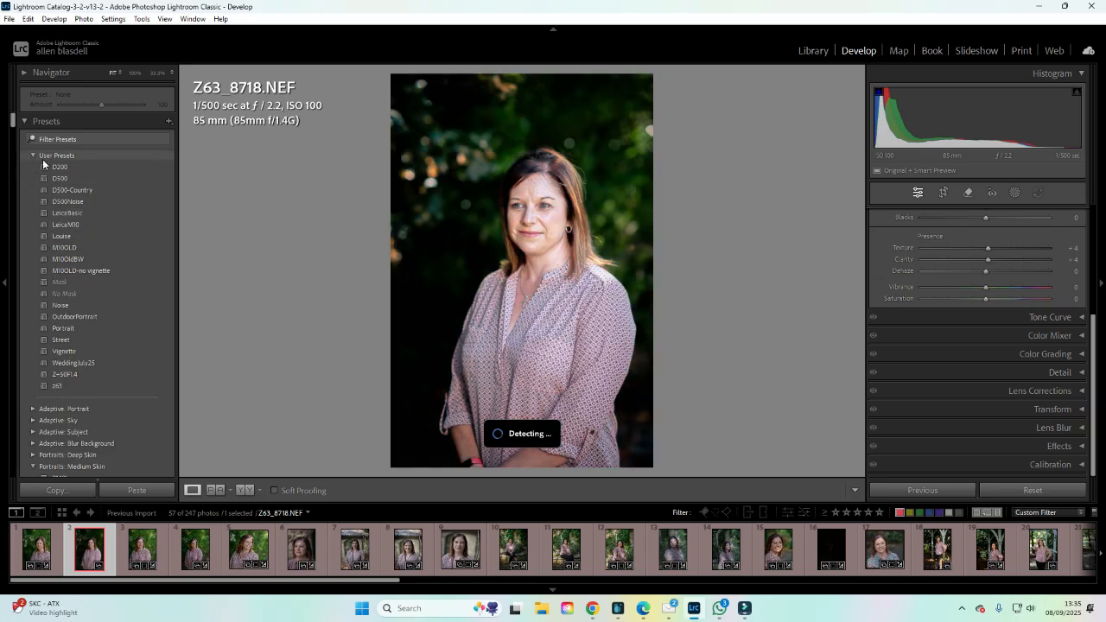
Browse the preset groups, expanding and collapsing Video: Creative and collapsing Portraits: Medium Skin.
scroll(76, 251, "down", 5)
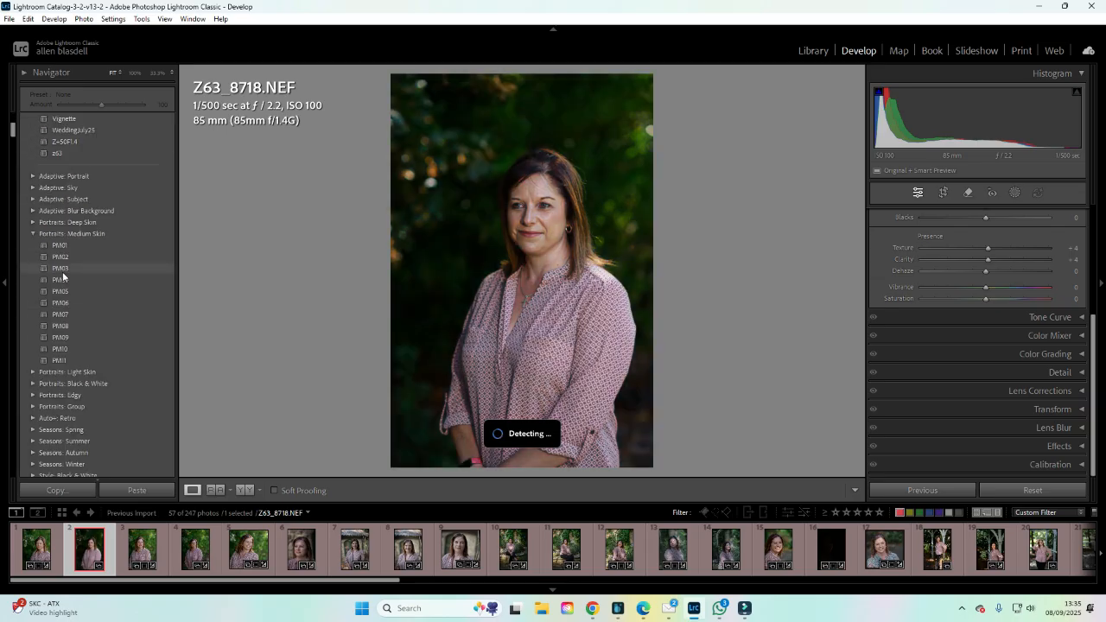
left_click(35, 233)
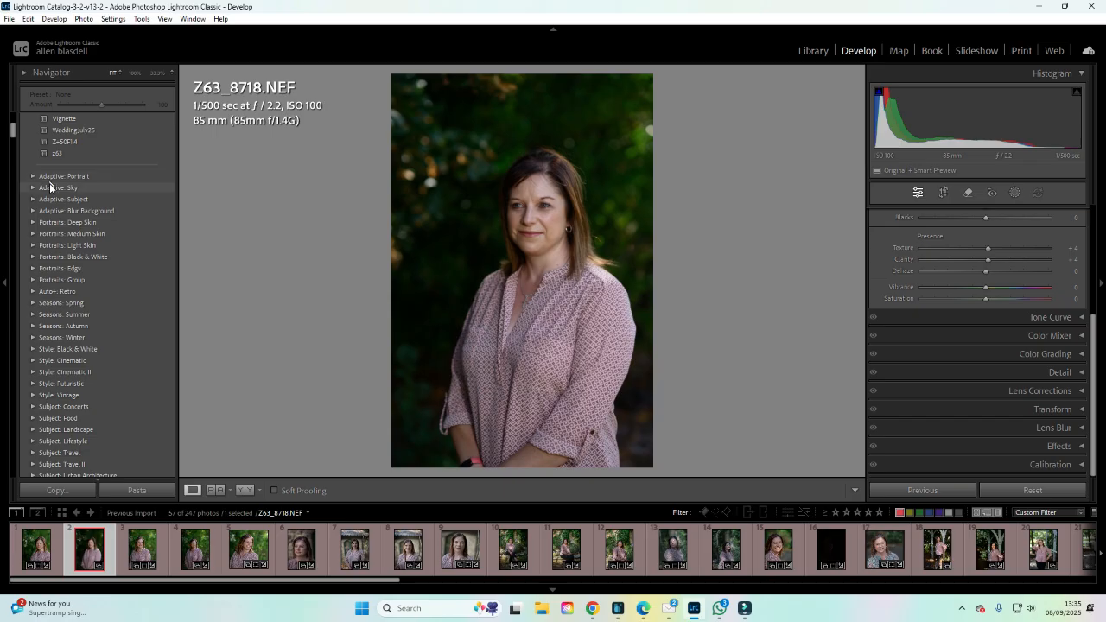
scroll(59, 372, "down", 3)
left_click(60, 371)
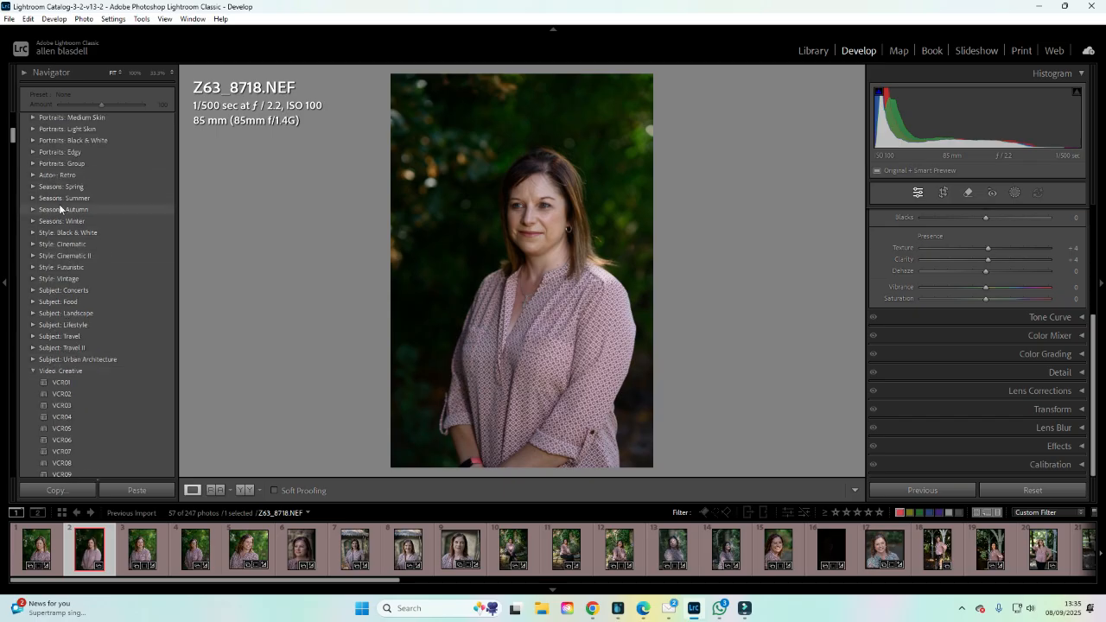
left_click(34, 371)
scroll(52, 346, "down", 6)
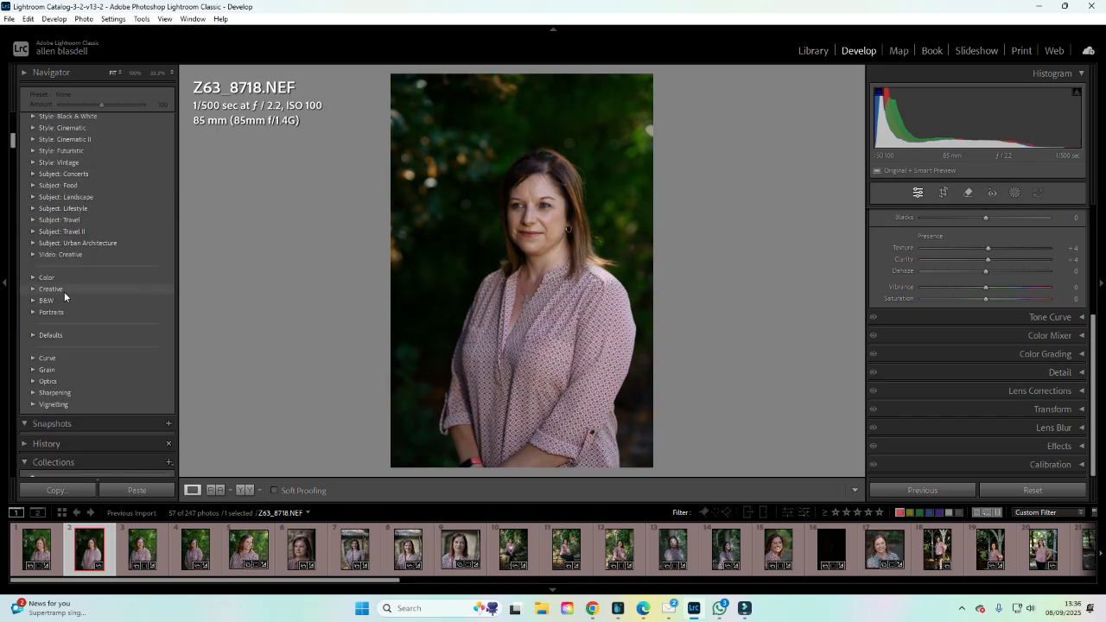
scroll(54, 392, "up", 9)
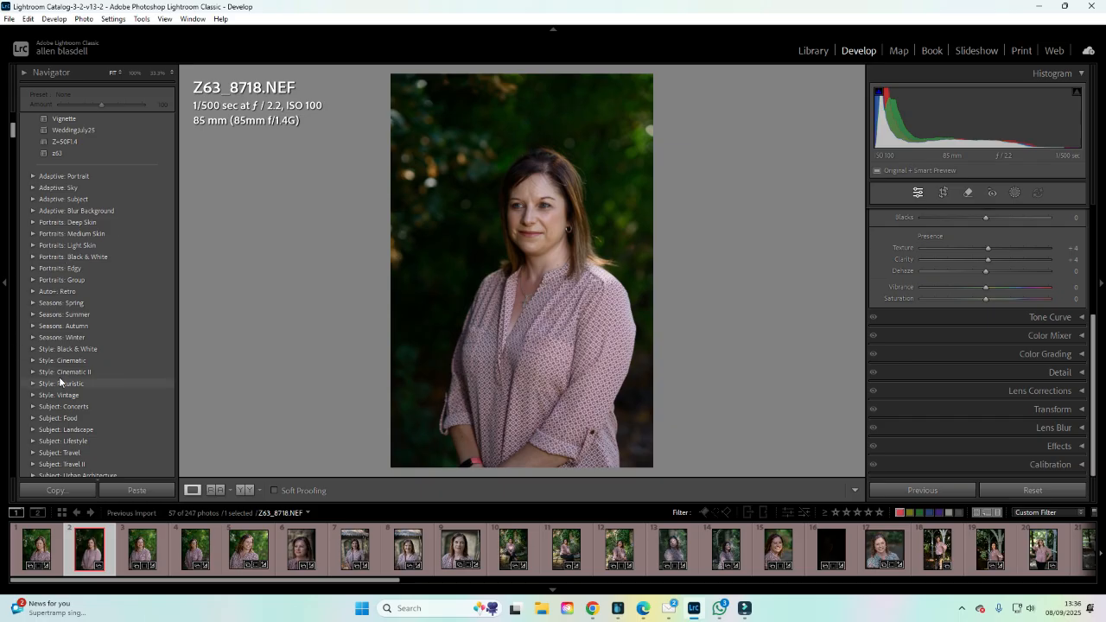
scroll(58, 377, "down", 3)
scroll(55, 369, "up", 9)
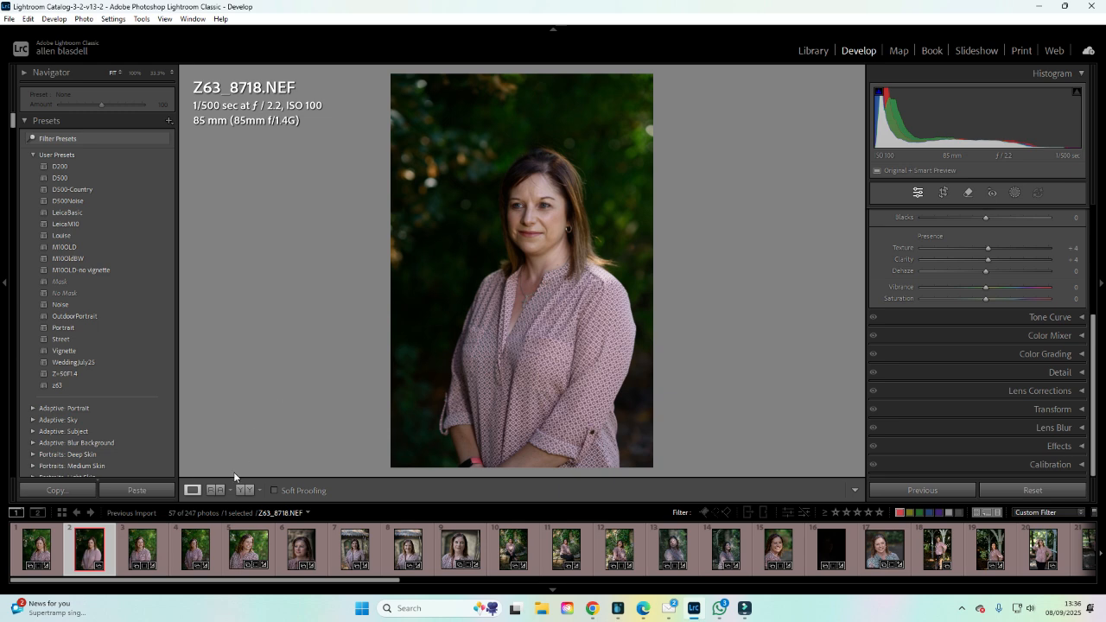
Switch between the first photo Z63_8717.NEF and L1003344.DNG in the filmstrip, ending on Z63_8717.NEF.
left_click(57, 544)
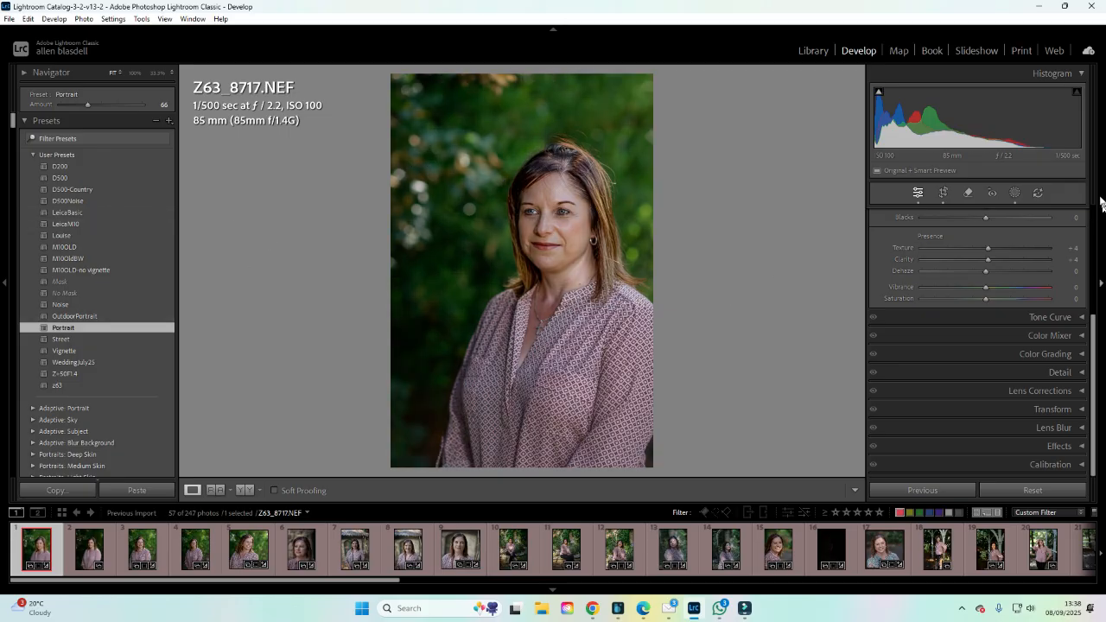
scroll(1042, 233, "up", 3)
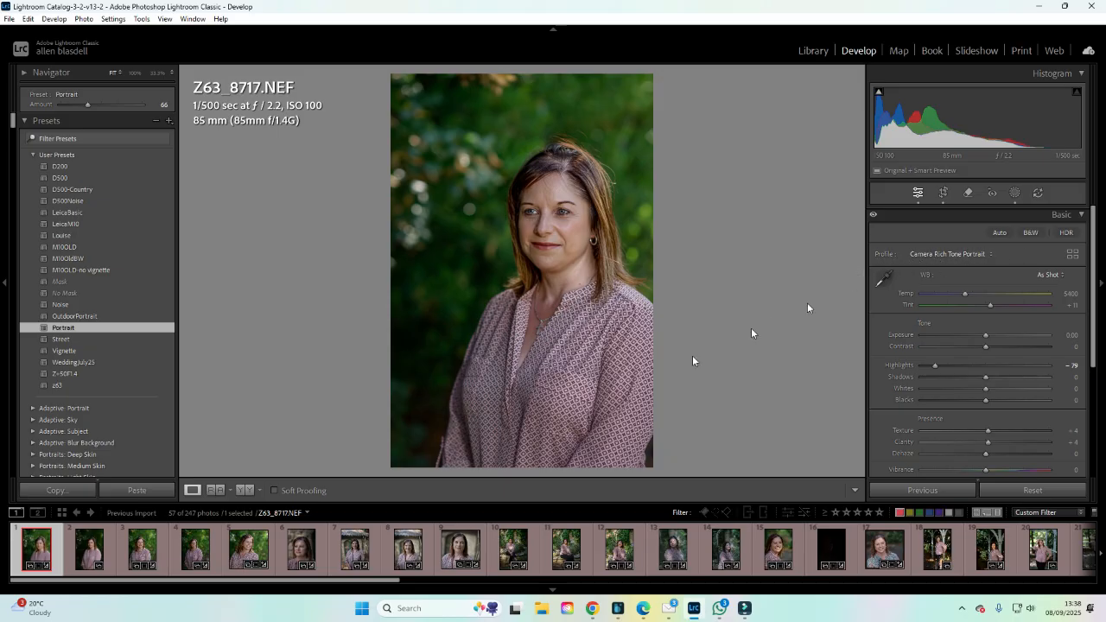
left_click(407, 553)
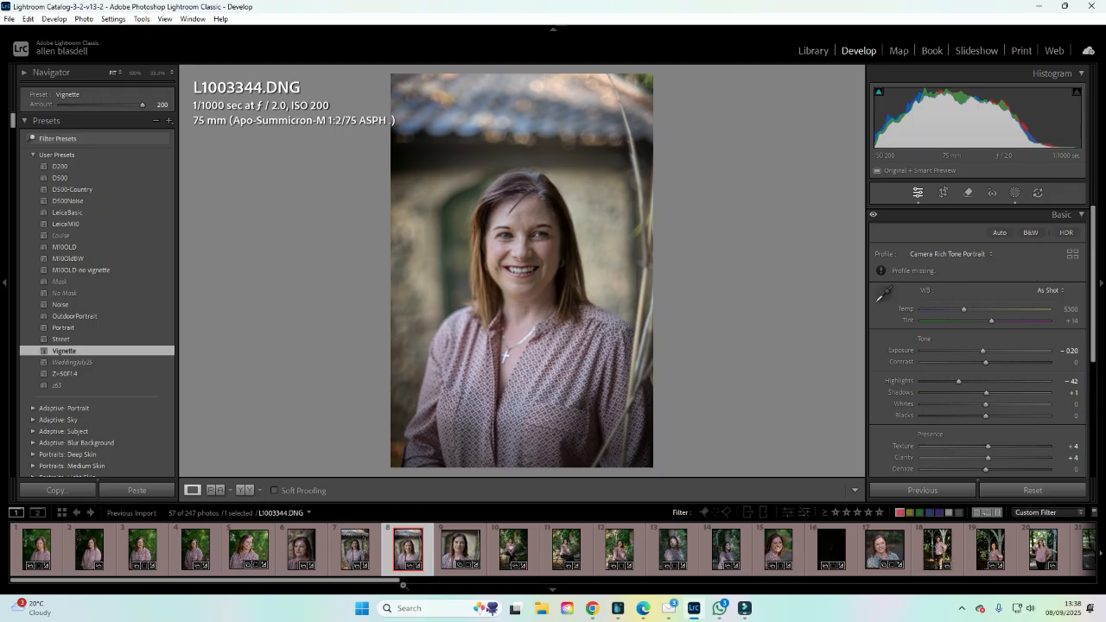
left_click(37, 548)
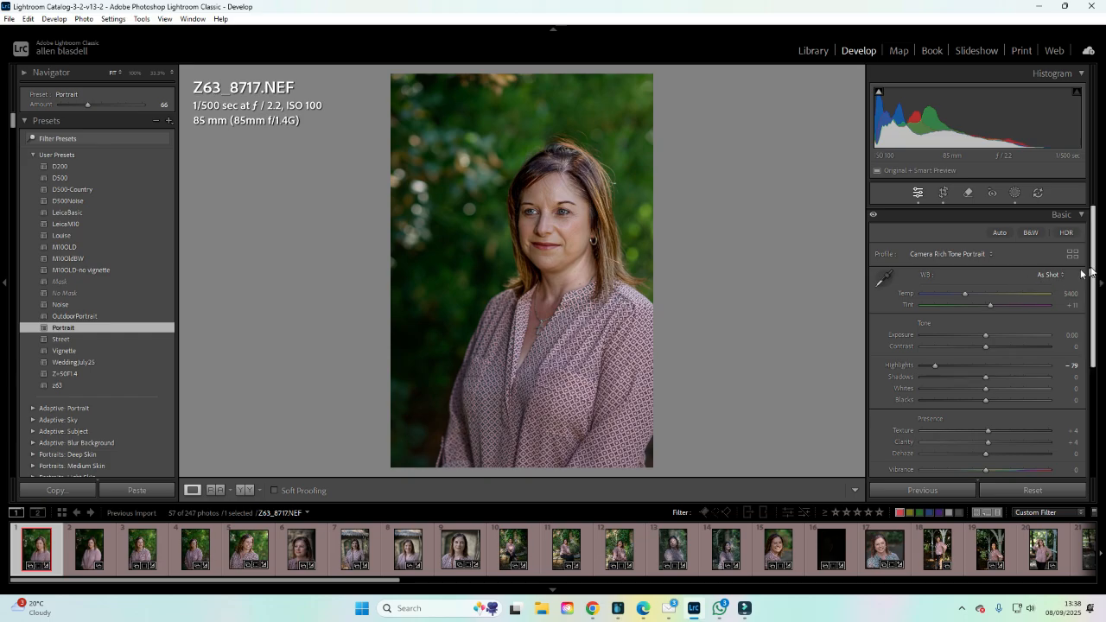
Inspect the Tone Curve and Color Mixer settings of the photo, collapsing each afterward.
left_click_drag(1094, 267, 1092, 293)
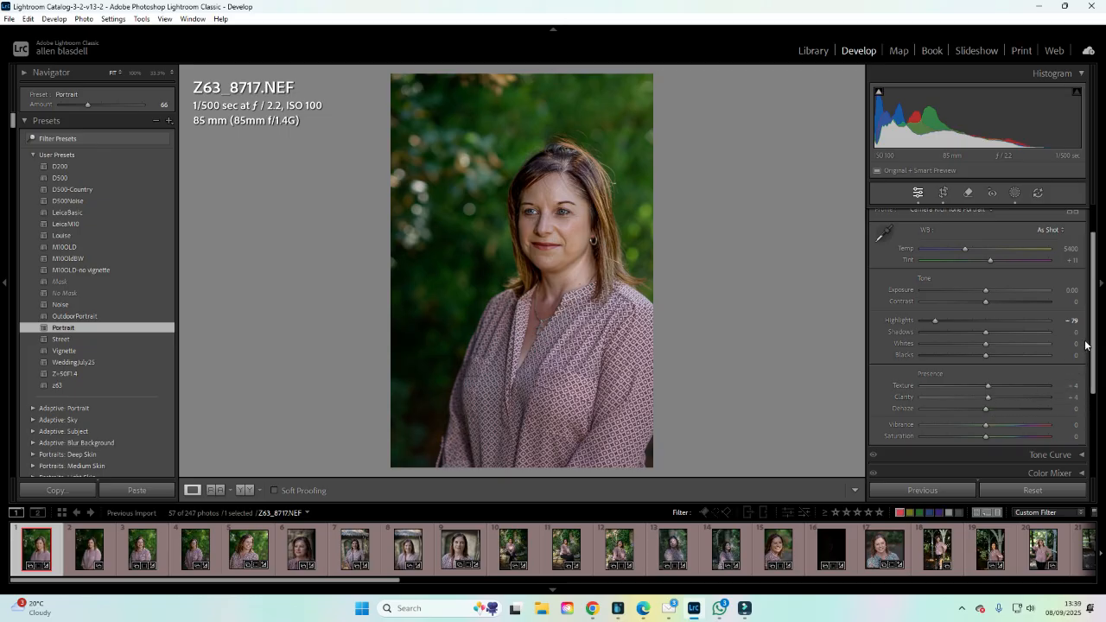
scroll(1094, 348, "down", 1)
scroll(1094, 348, "down", 3)
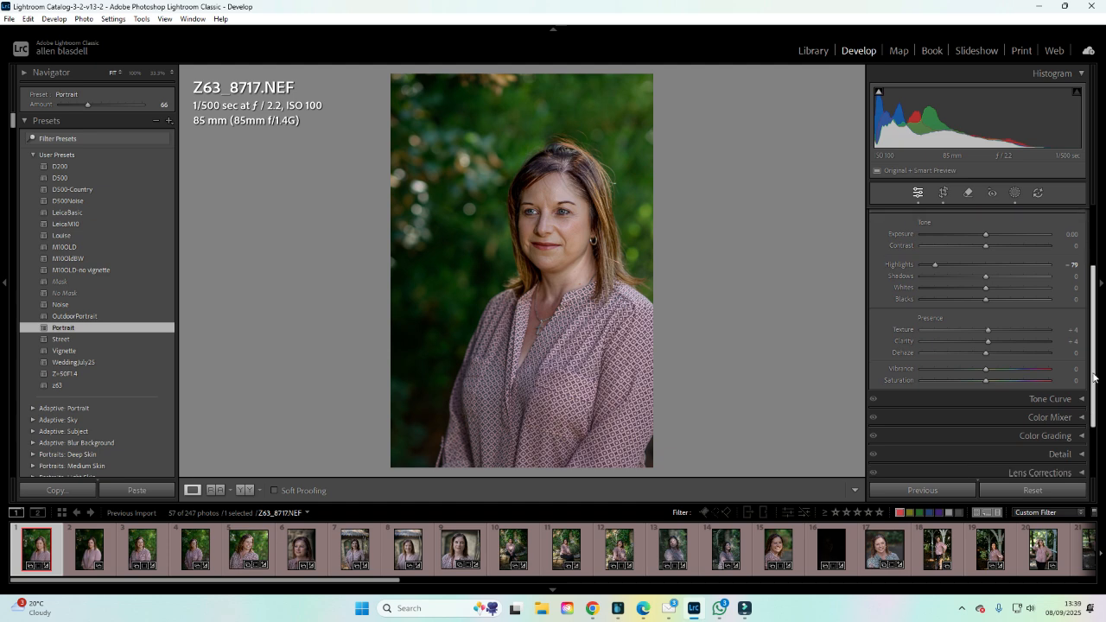
left_click(1079, 377)
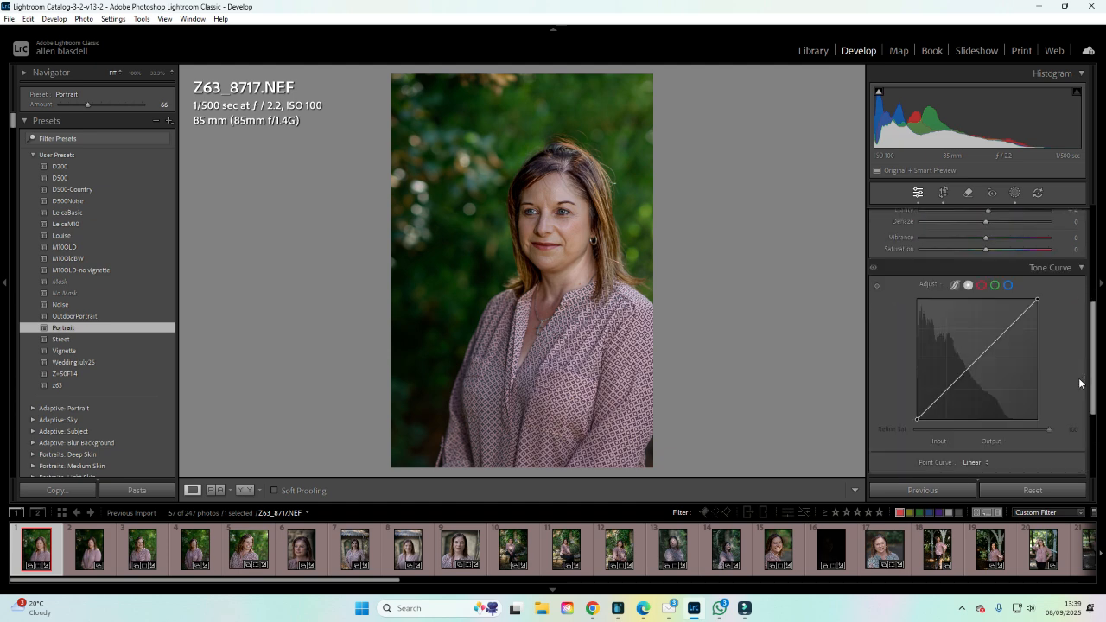
left_click(1080, 268)
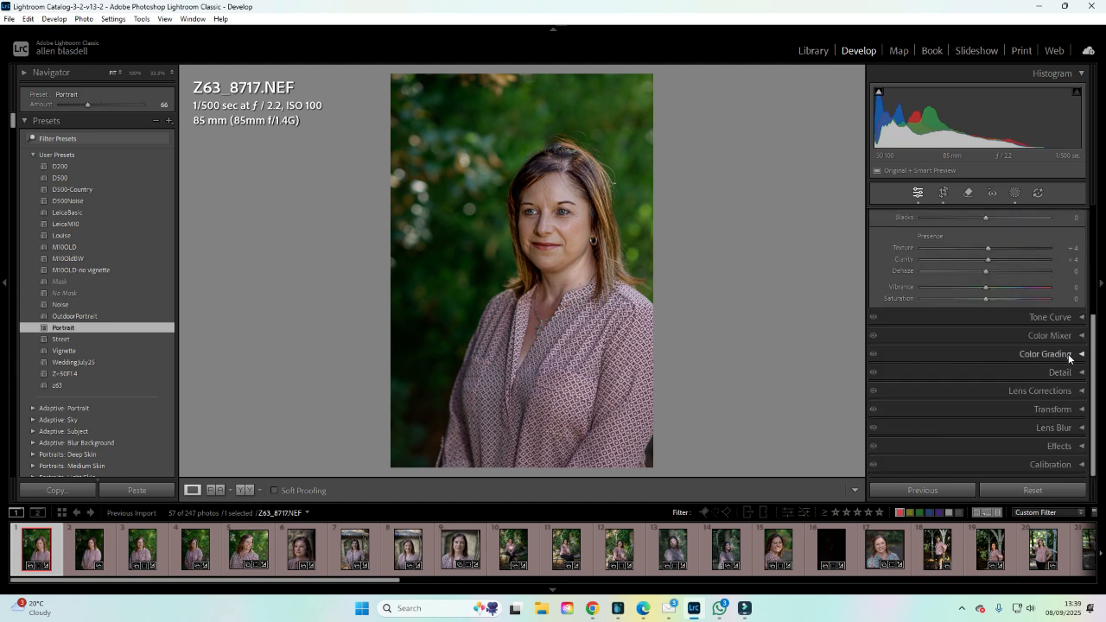
left_click(1080, 336)
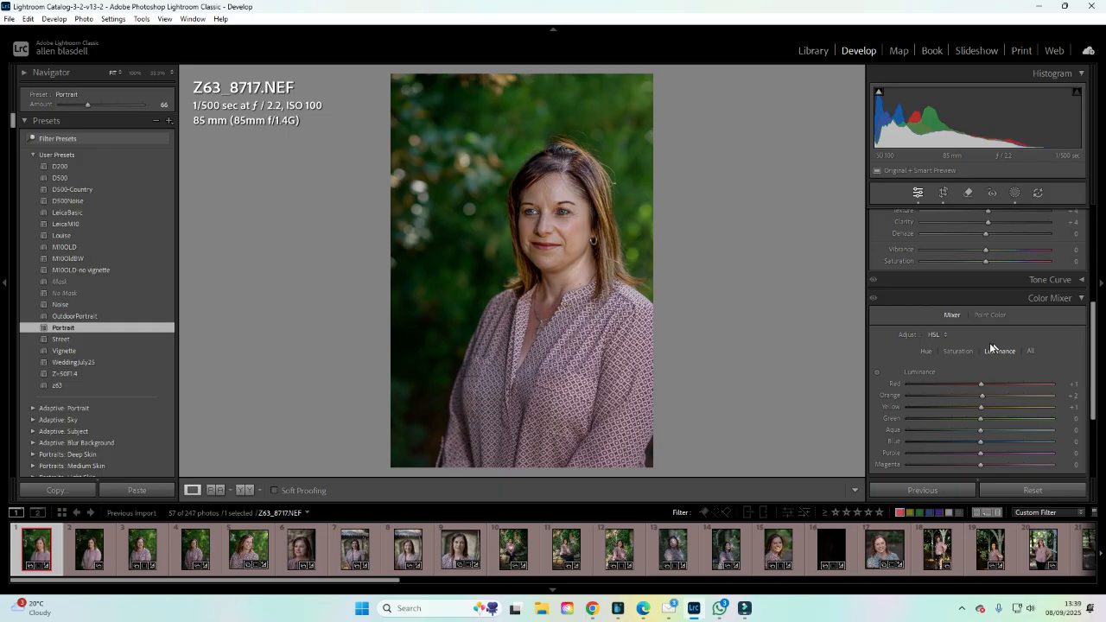
left_click(1084, 299)
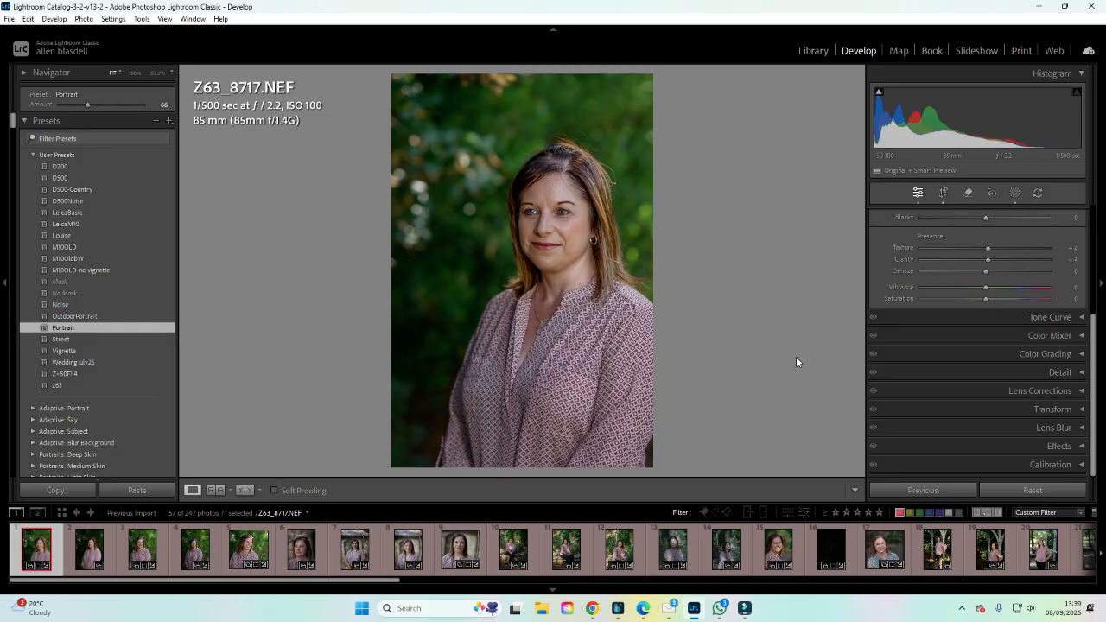
Lower the manual noise reduction luminance amount in the Detail section, then collapse it.
left_click(1081, 373)
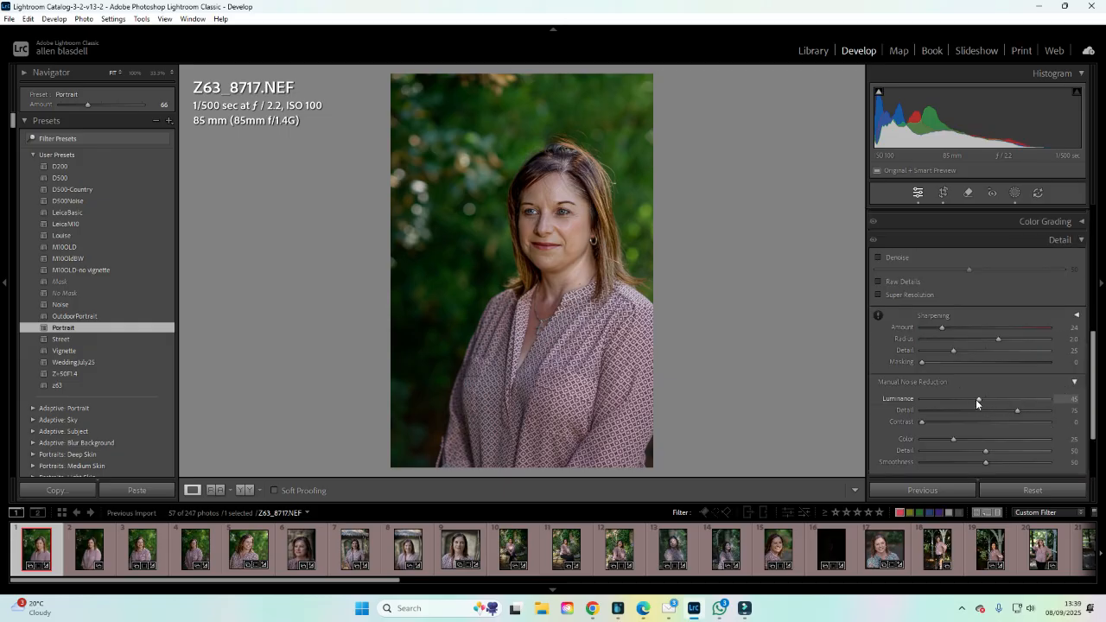
left_click_drag(980, 400, 930, 400)
left_click(1079, 243)
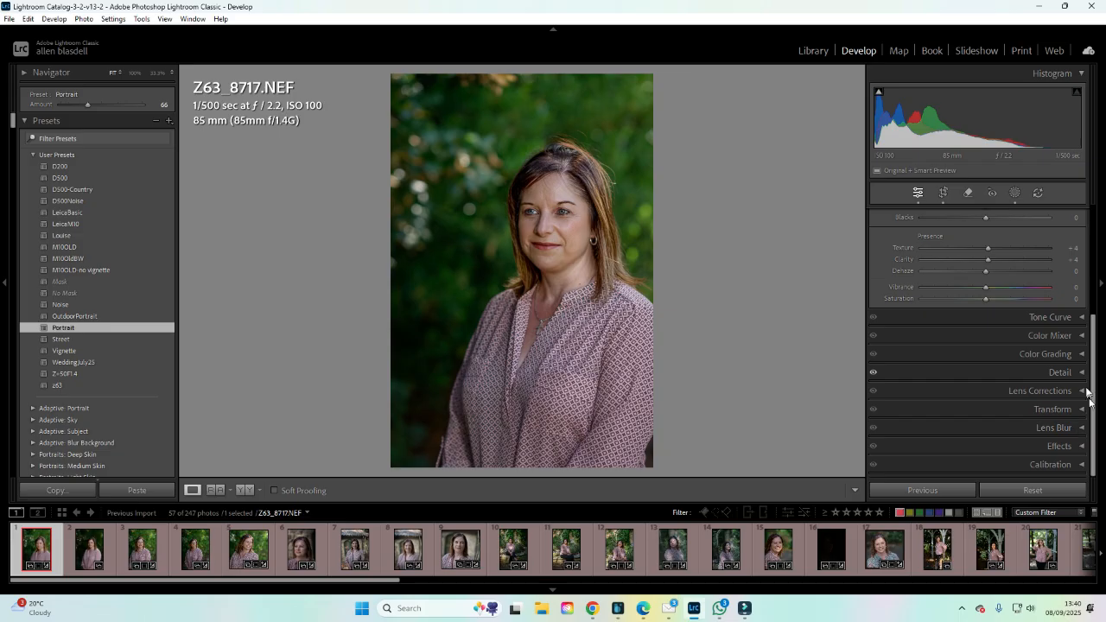
Open the Lens Corrections section showing its Manual options.
left_click_drag(1087, 393, 911, 347)
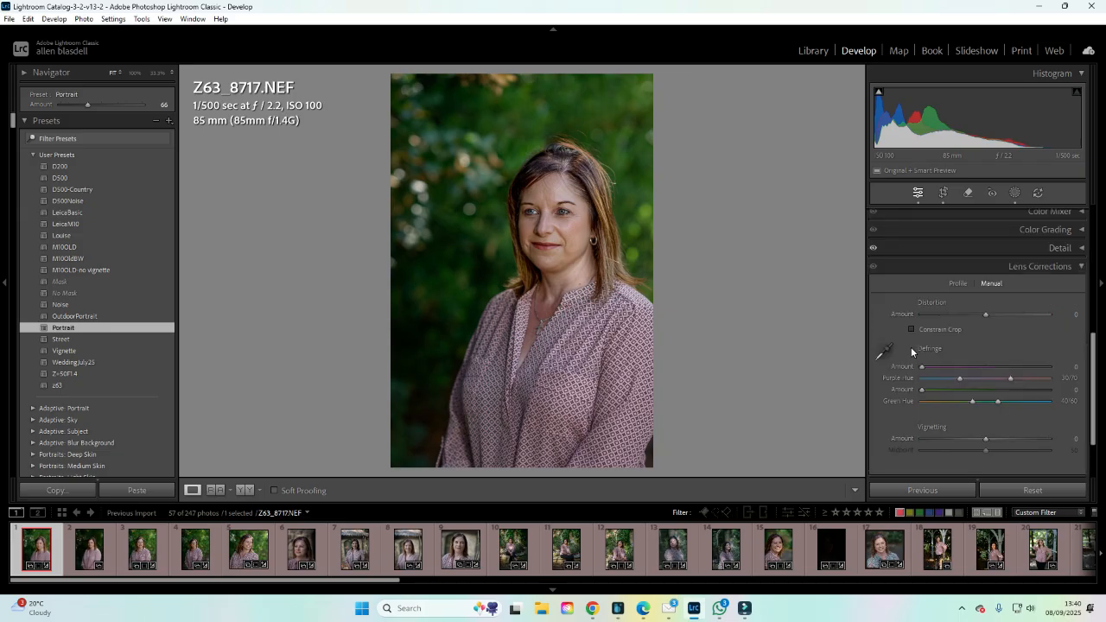
Inspect the Lens Corrections Profile options and the Effects and Calibration sections, collapsing each afterward.
left_click(956, 283)
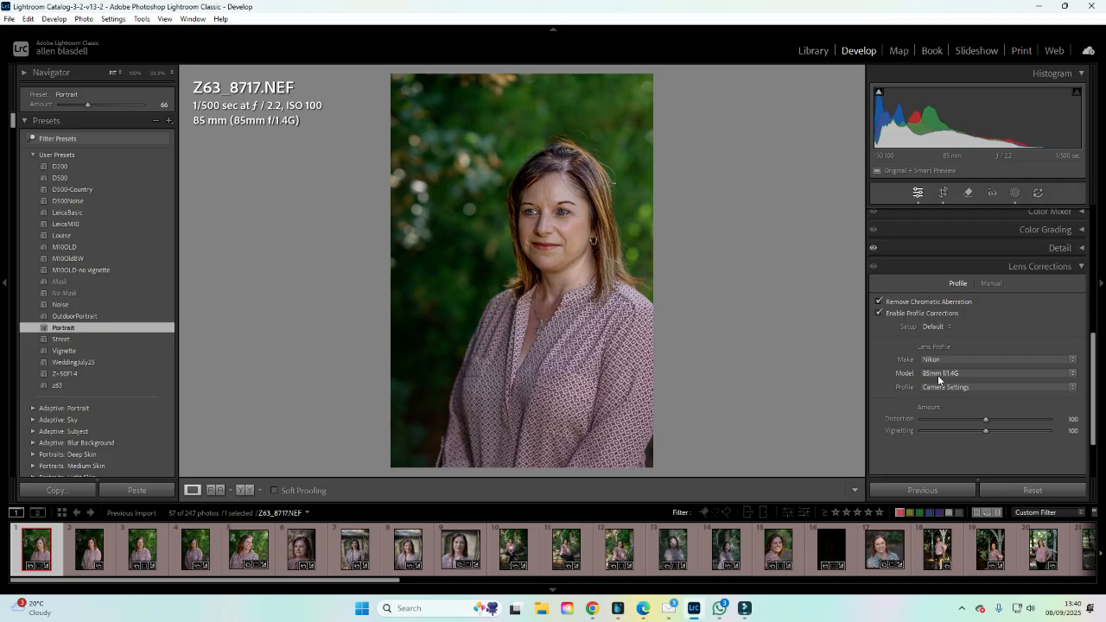
left_click(1080, 266)
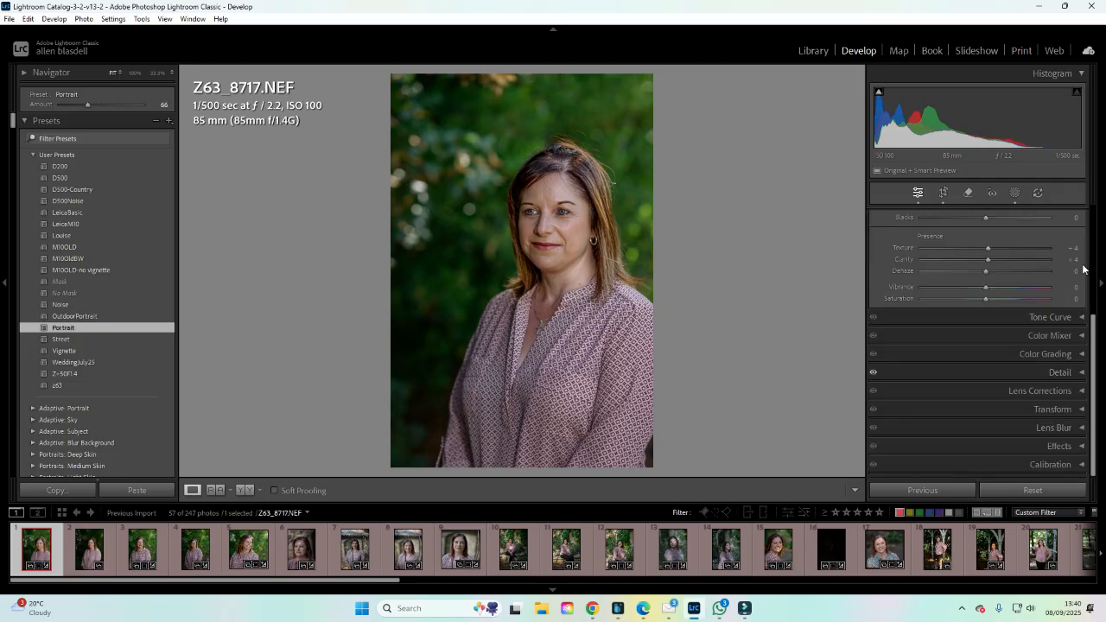
left_click(1078, 446)
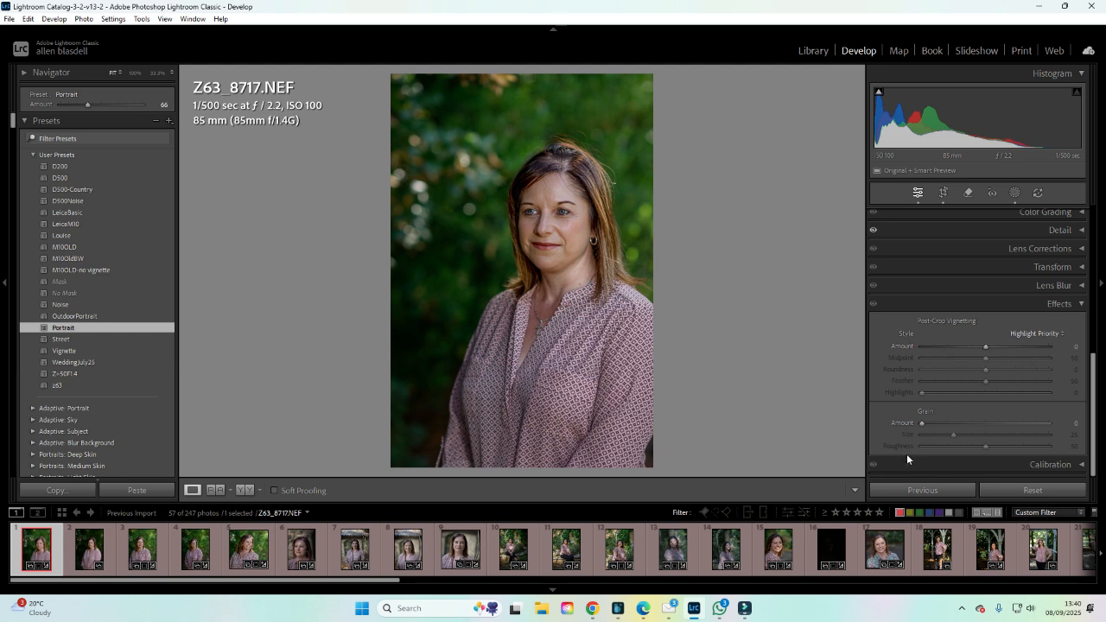
left_click(1079, 305)
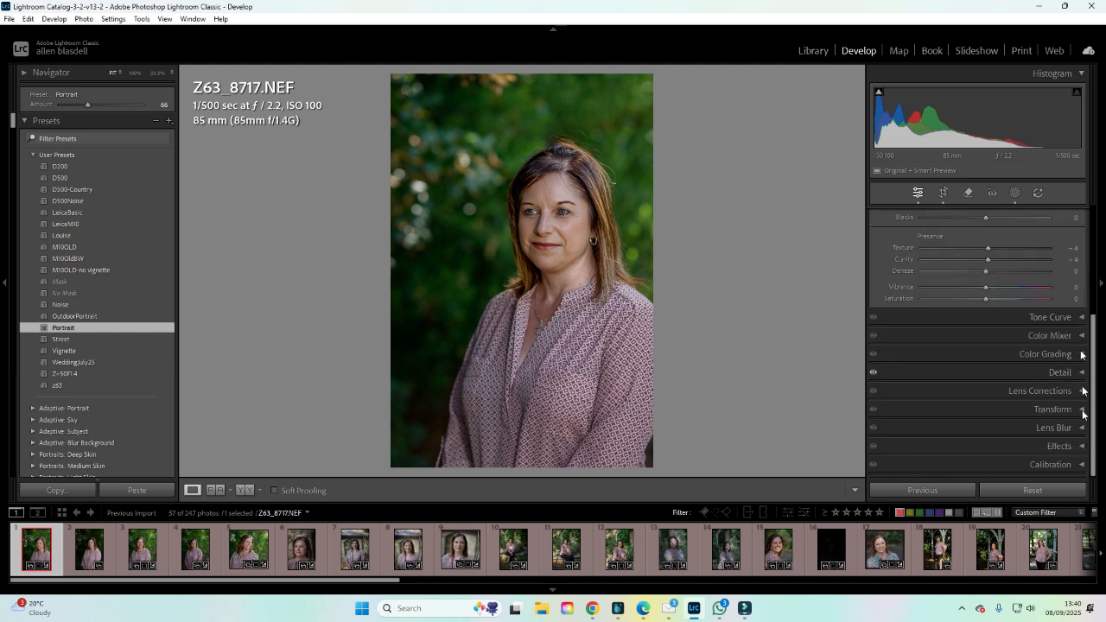
left_click(1080, 464)
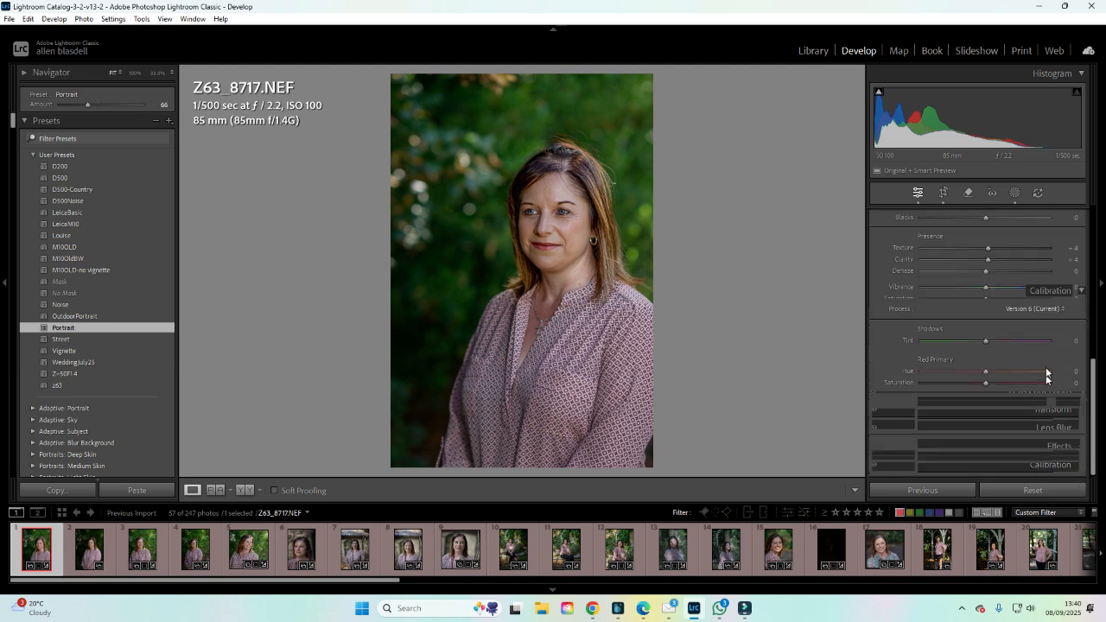
left_click(1082, 292)
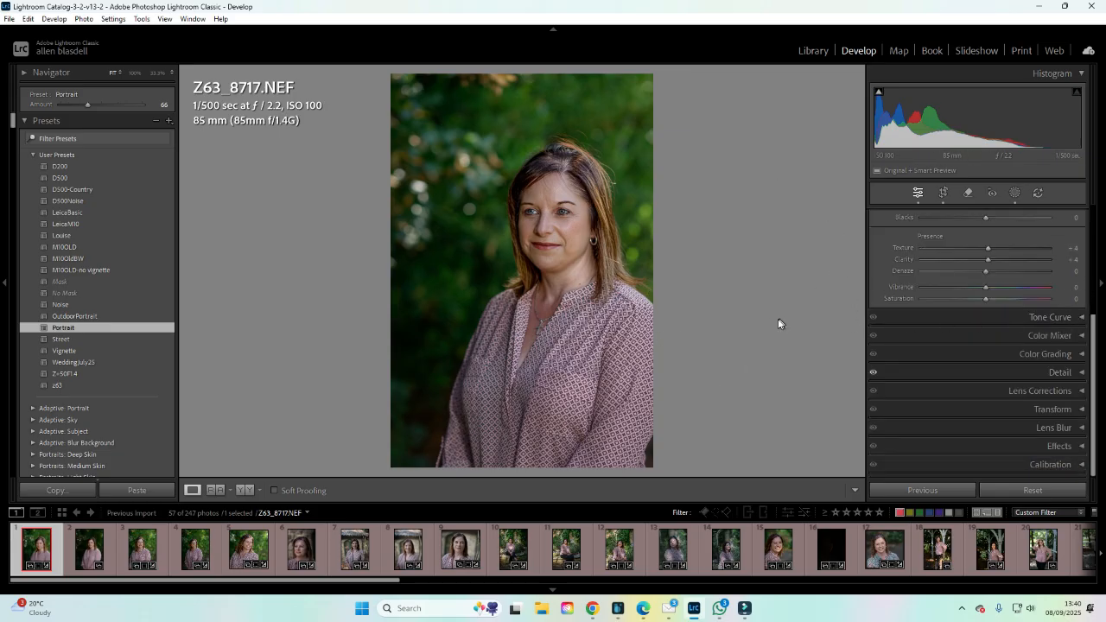
scroll(994, 304, "up", 5)
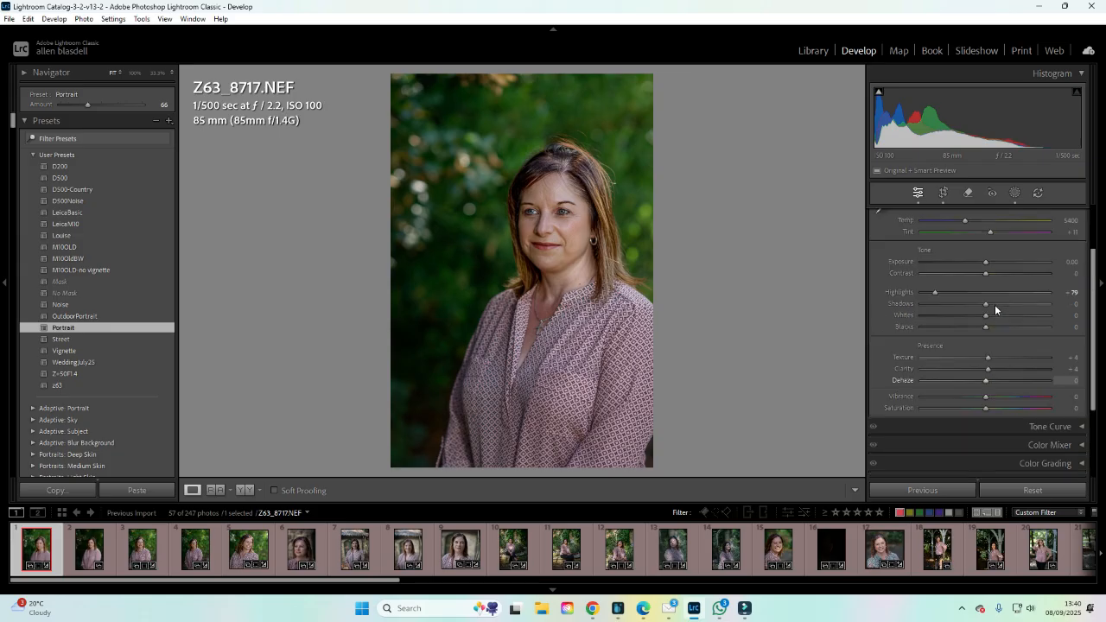
Open the Masking panel to review the current photo's existing masks.
left_click(1015, 194)
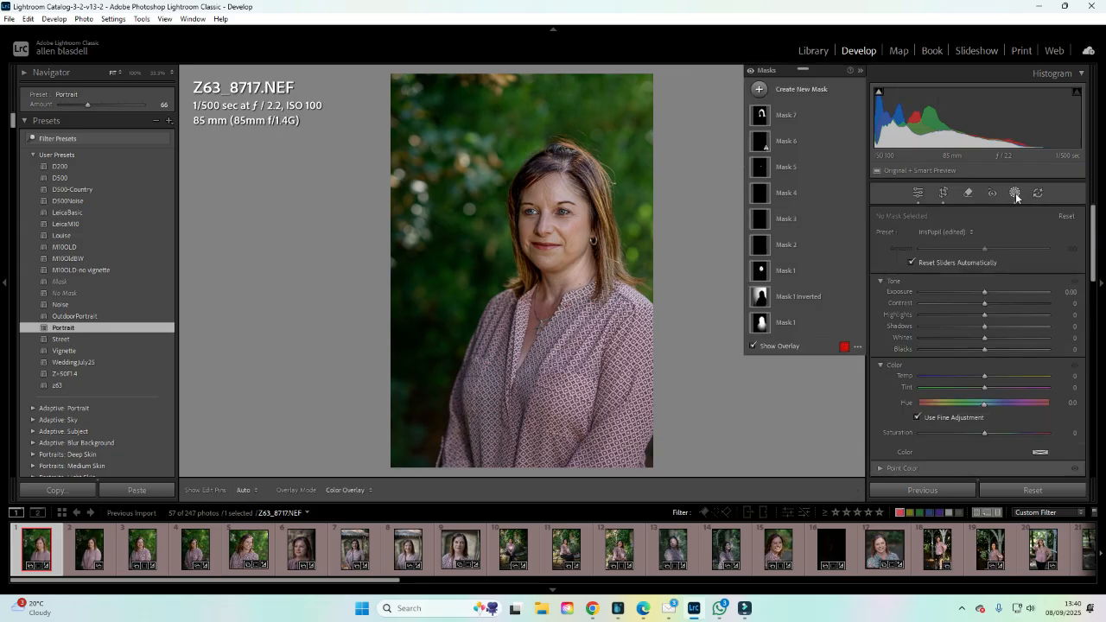
left_click(65, 328)
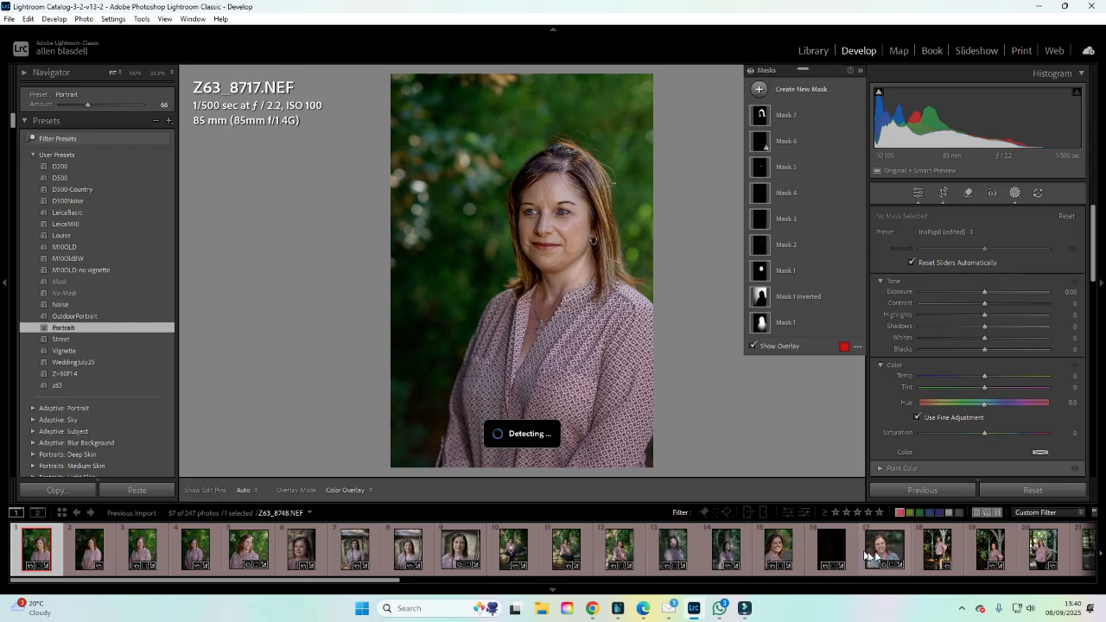
Switch to photo 780_7067.NEF in the filmstrip.
scroll(1011, 553, "down", 3)
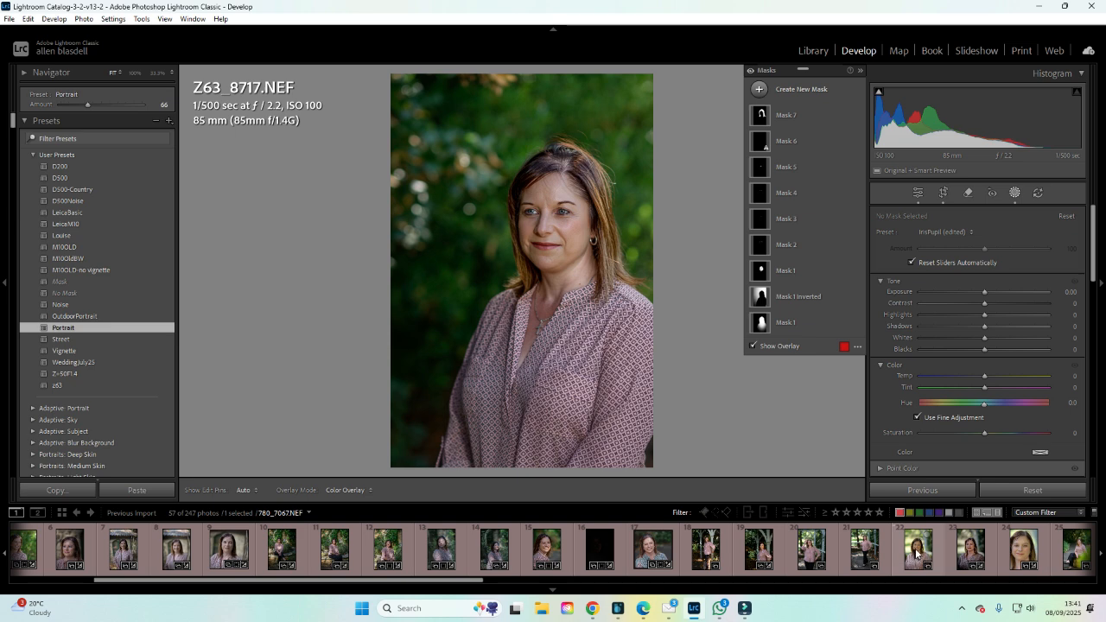
left_click(916, 553)
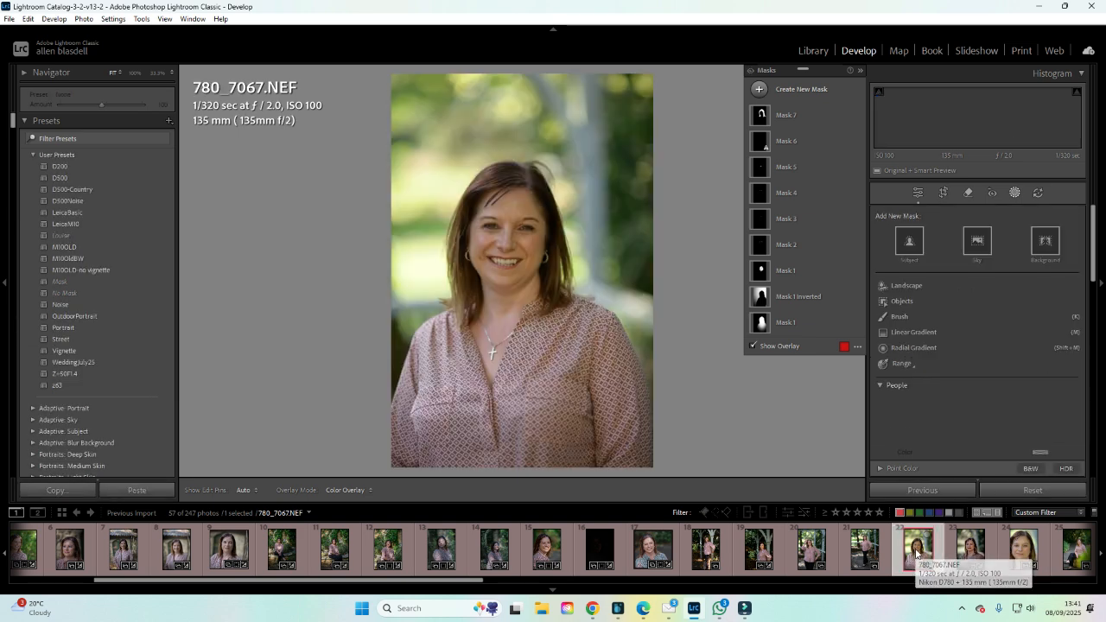
left_click(1016, 193)
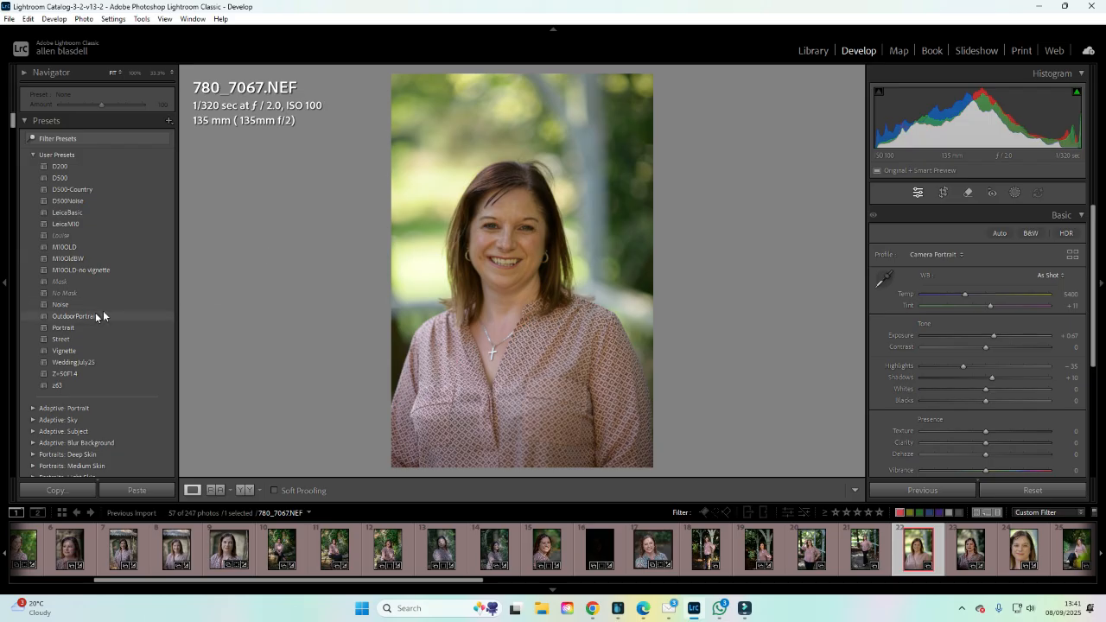
Create a people mask on Person 1 covering only the Facial Skin.
left_click(77, 326)
left_click(1015, 192)
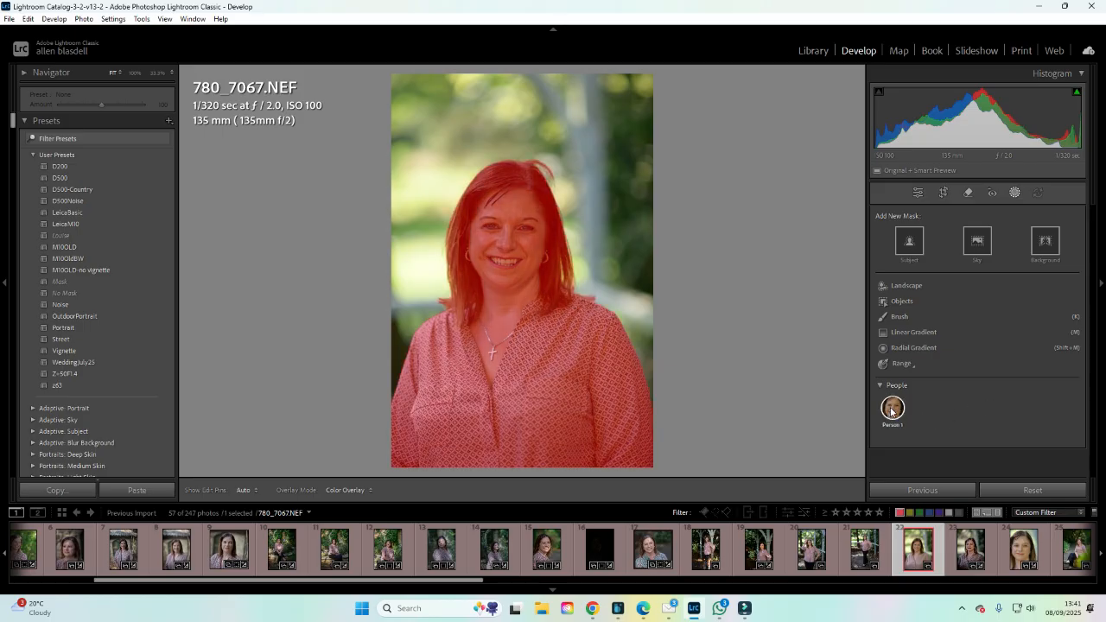
left_click(891, 409)
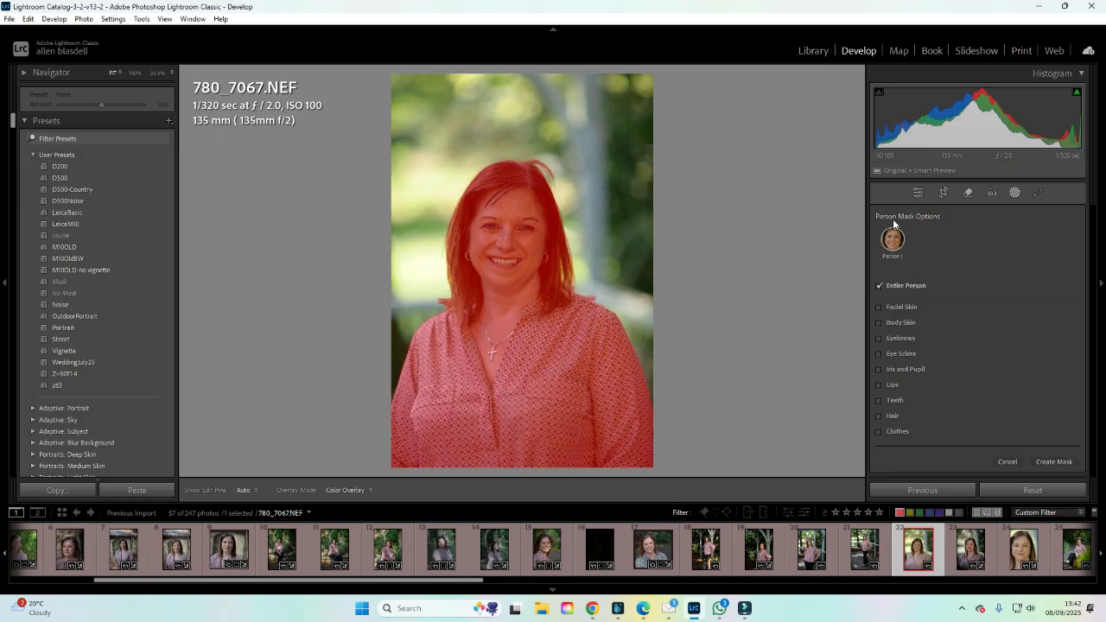
left_click(880, 307)
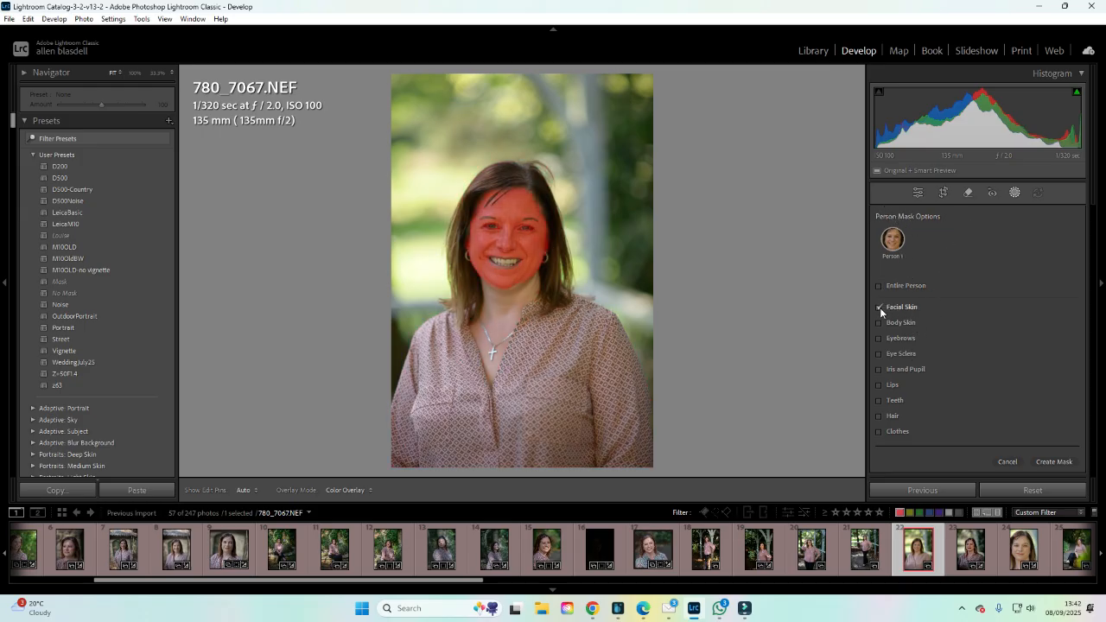
left_click(1053, 463)
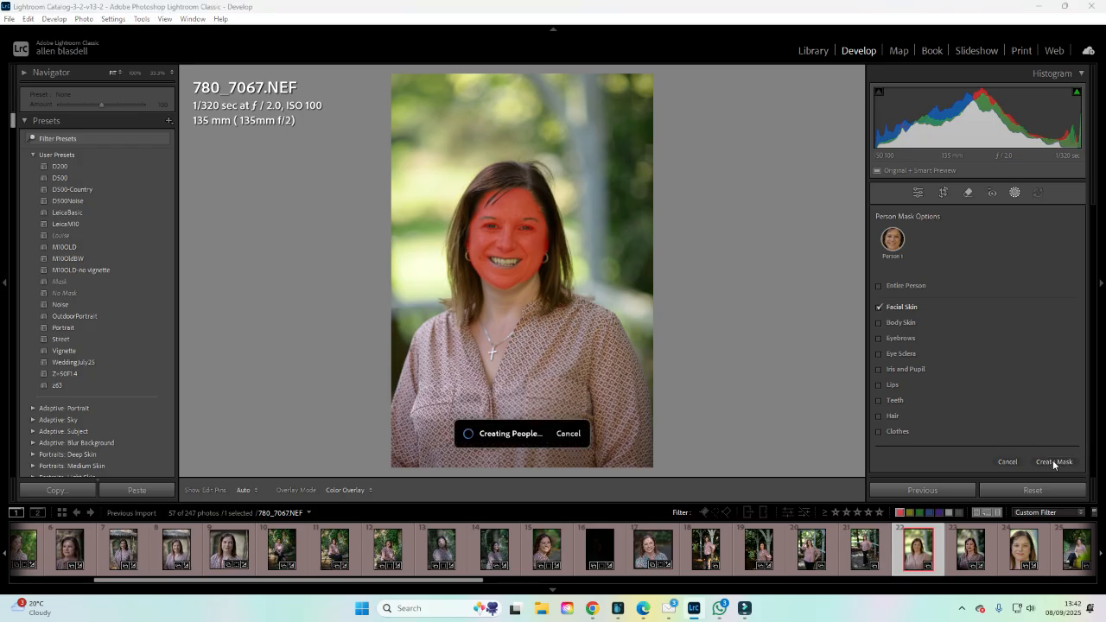
left_click(1053, 462)
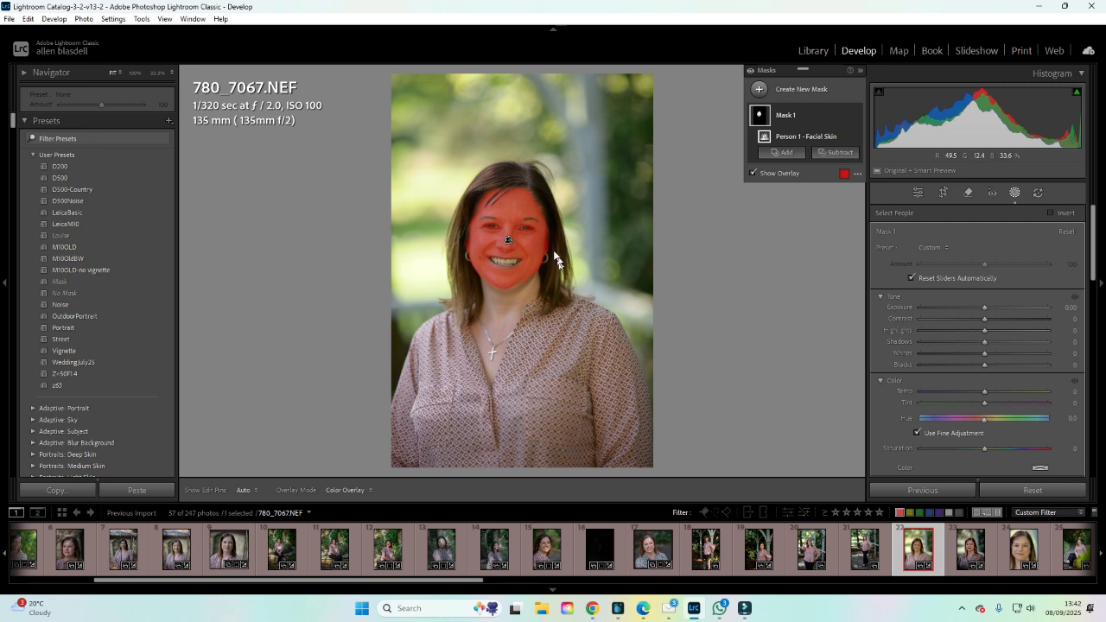
Apply the Soften Skin preset to the facial skin mask and lower its Texture to -46.
left_click(944, 249)
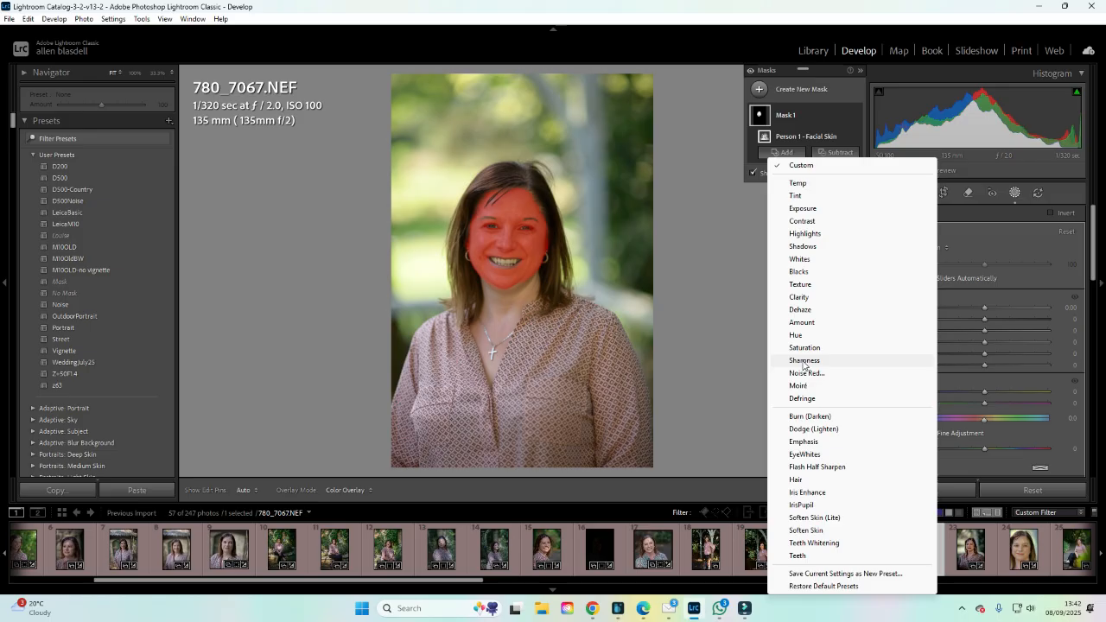
left_click(804, 531)
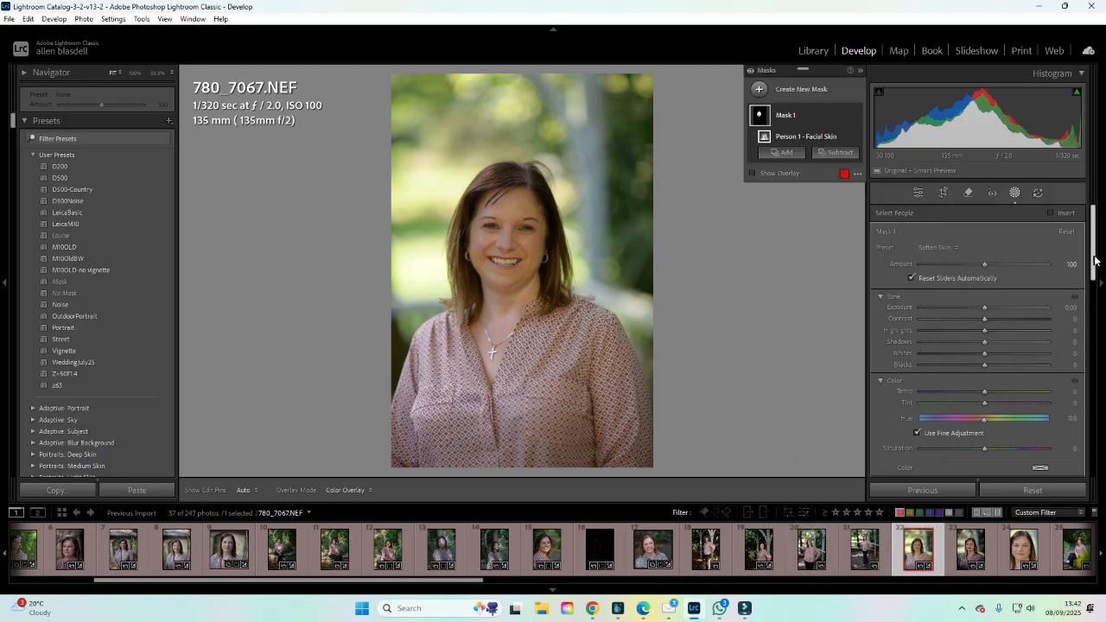
left_click_drag(1094, 261, 1096, 291)
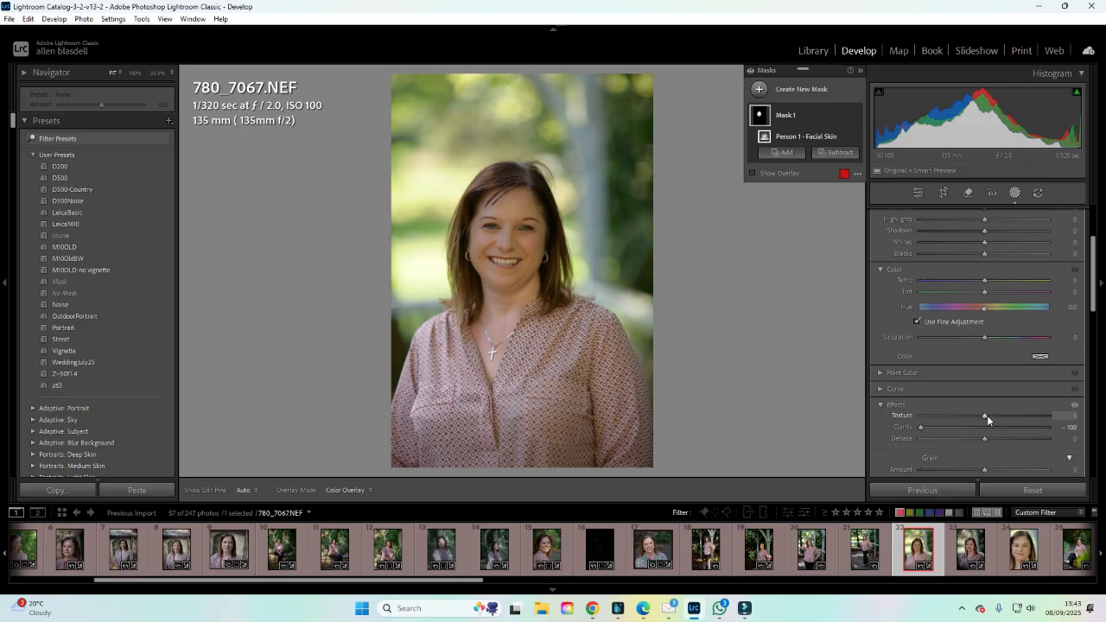
left_click_drag(986, 414, 948, 425)
Set the facial skin mask's Amount to 76.
left_click(158, 74)
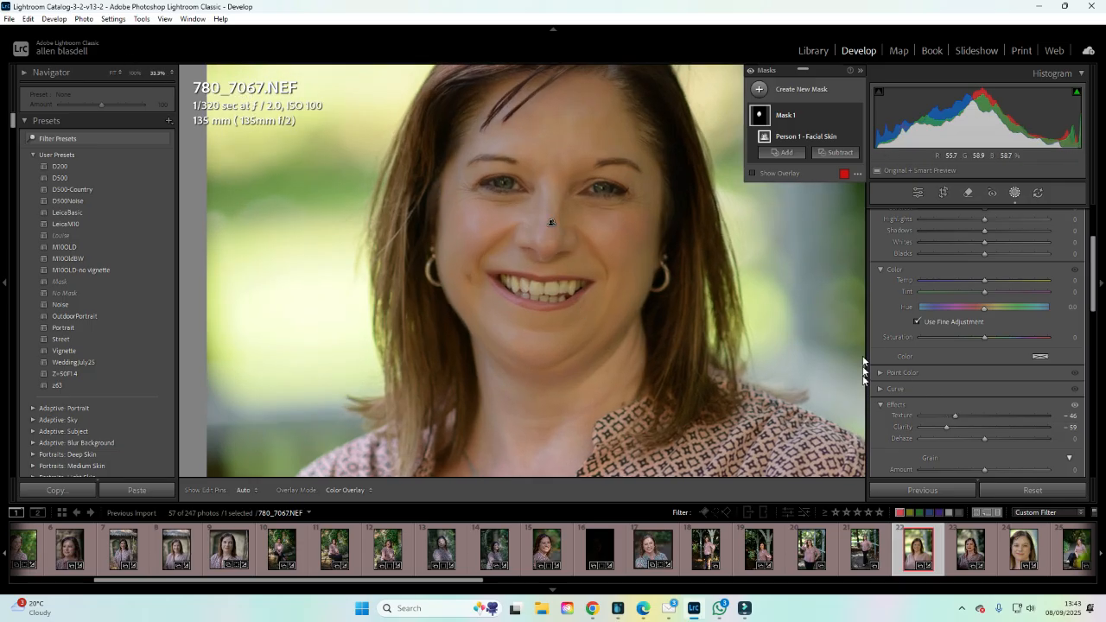
left_click(786, 114)
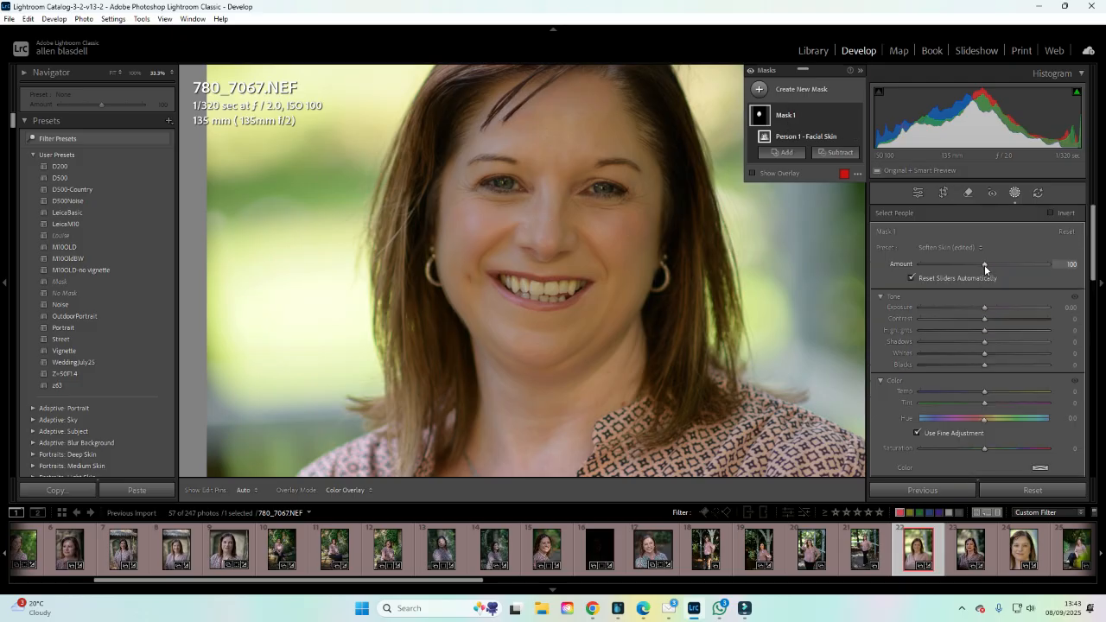
left_click_drag(984, 264, 884, 268)
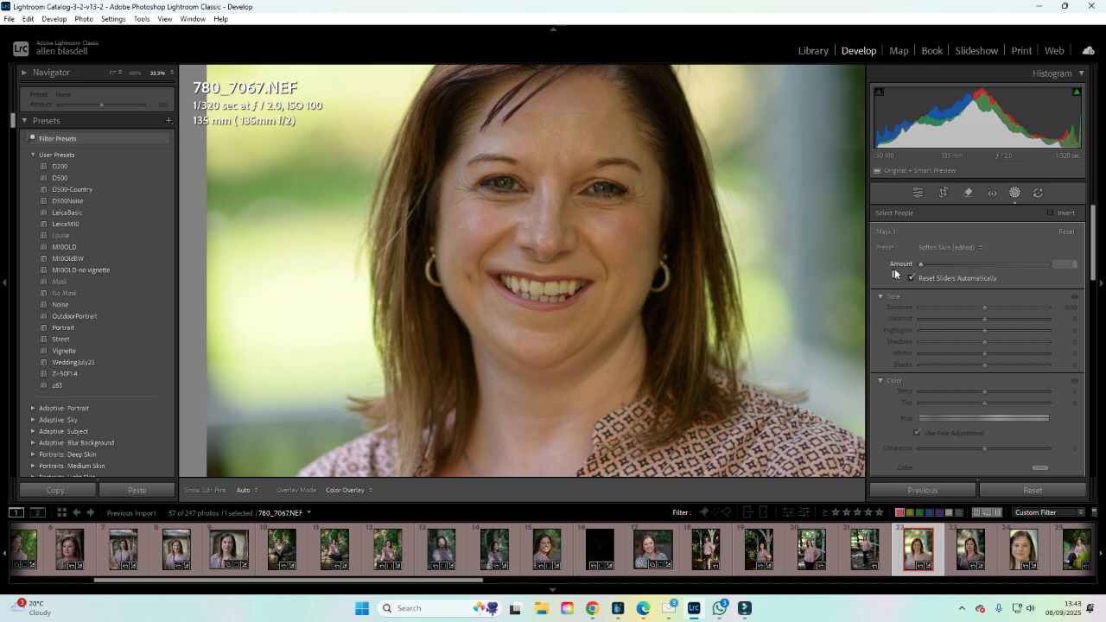
left_click_drag(920, 267, 980, 264)
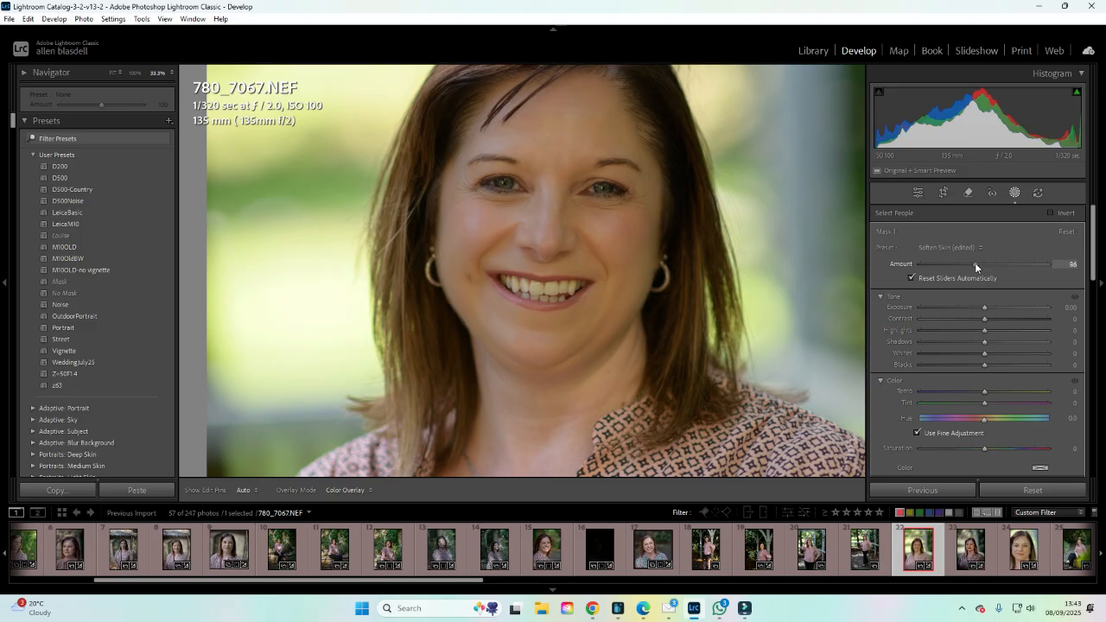
left_click_drag(975, 262, 968, 264)
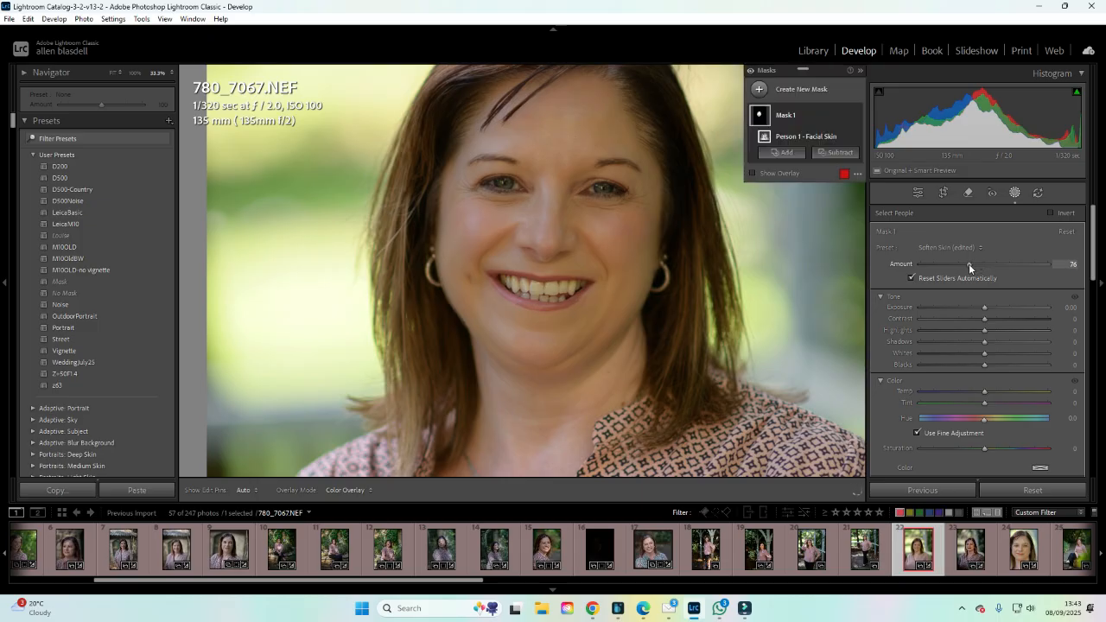
left_click(1015, 197)
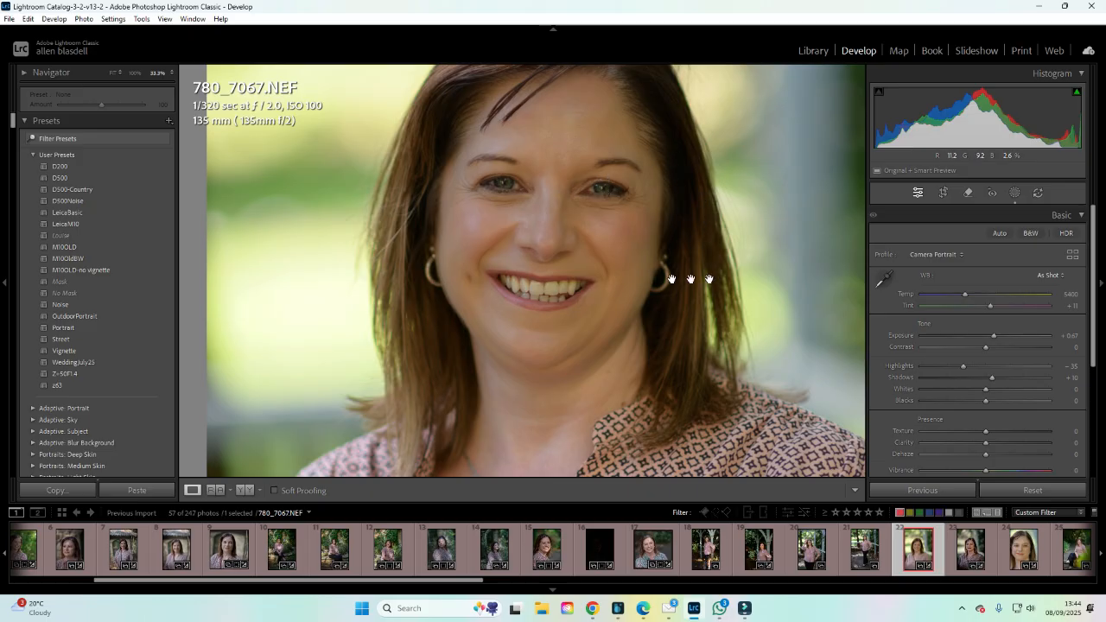
left_click(942, 255)
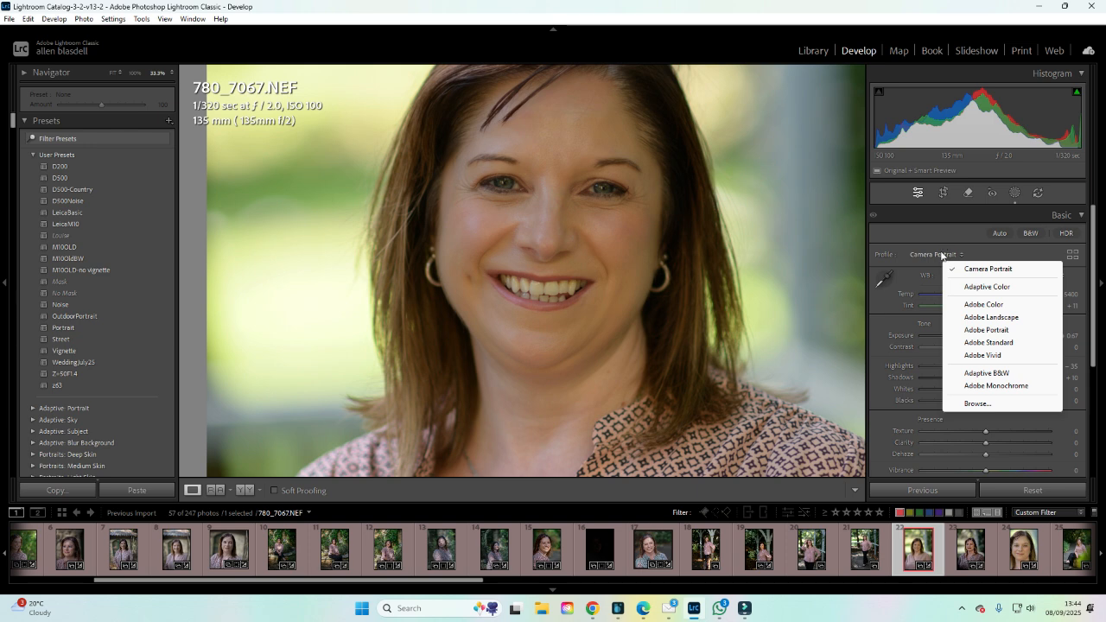
left_click(1016, 196)
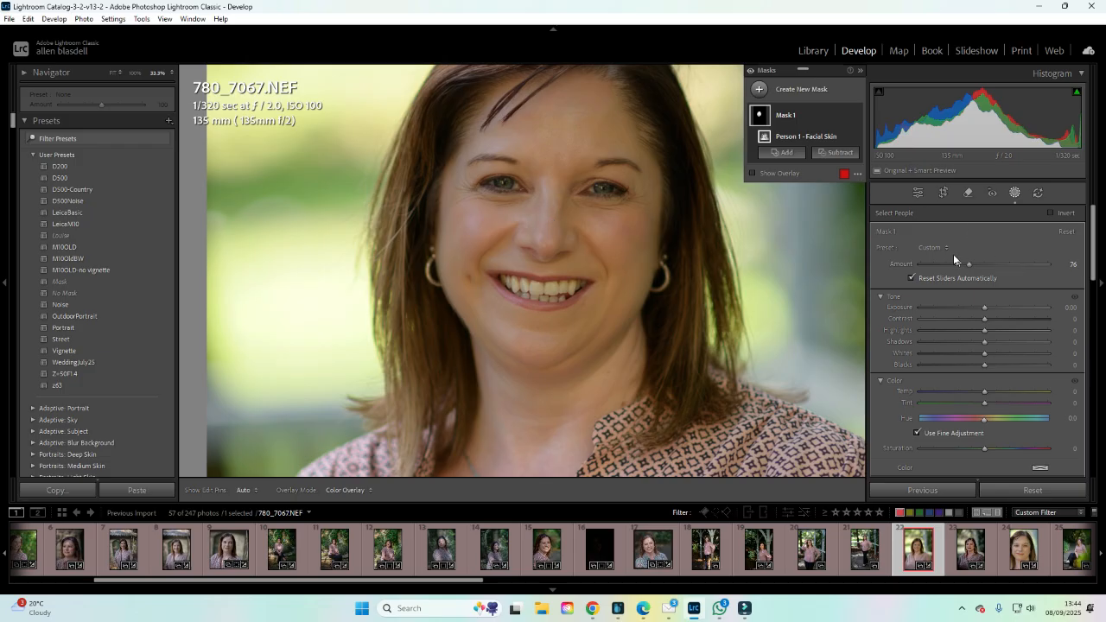
left_click(948, 249)
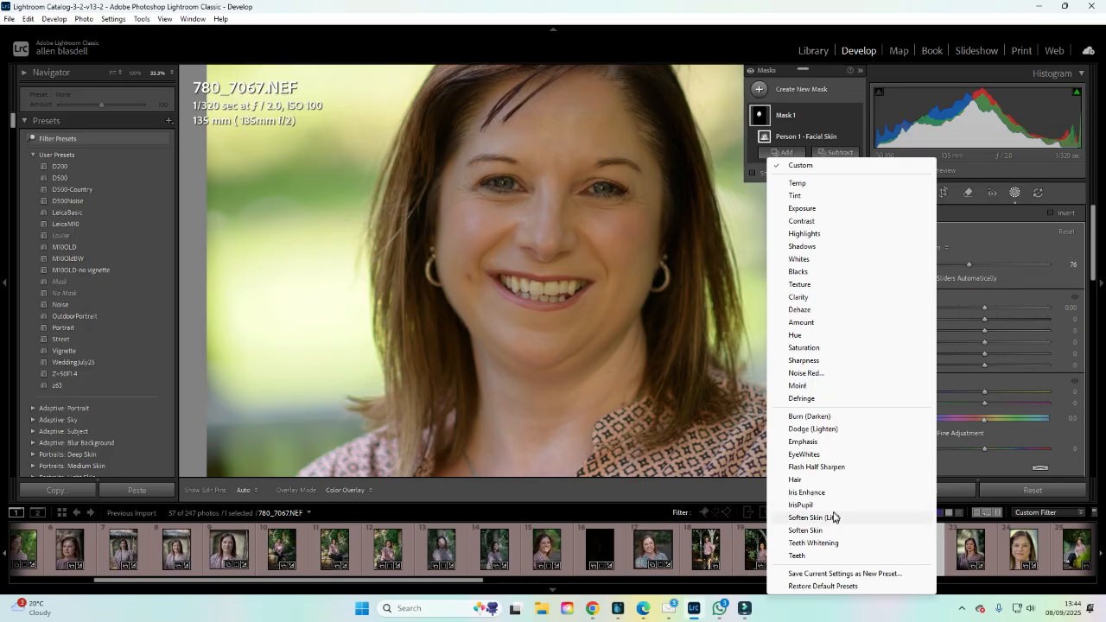
left_click(1016, 193)
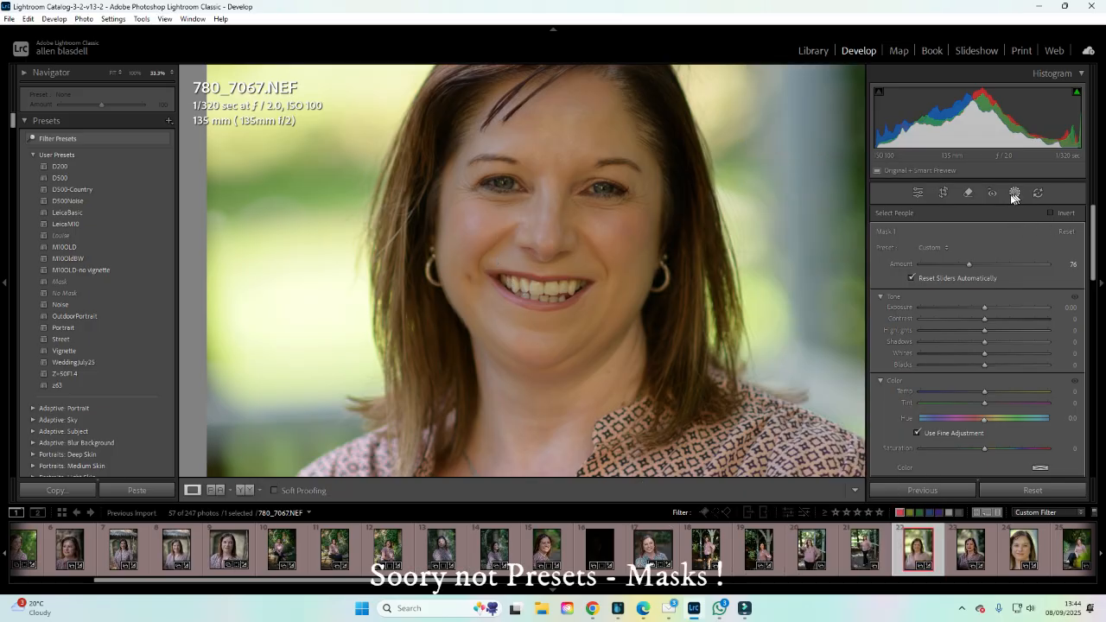
left_click(1016, 193)
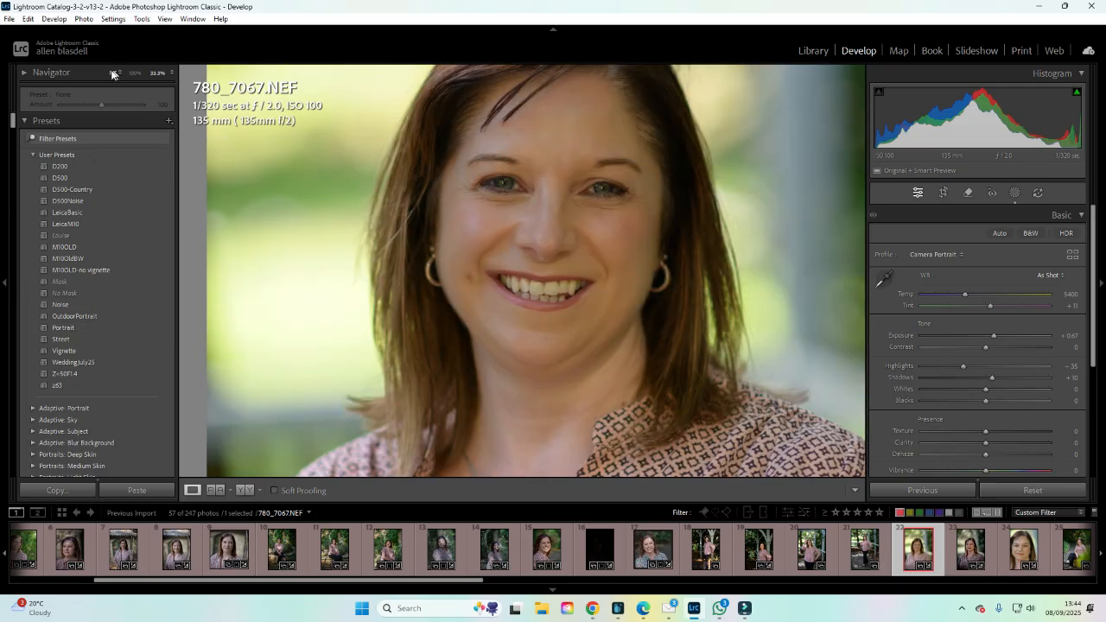
Apply the Portrait preset to photo Z63_8788.NEF.
left_click(112, 73)
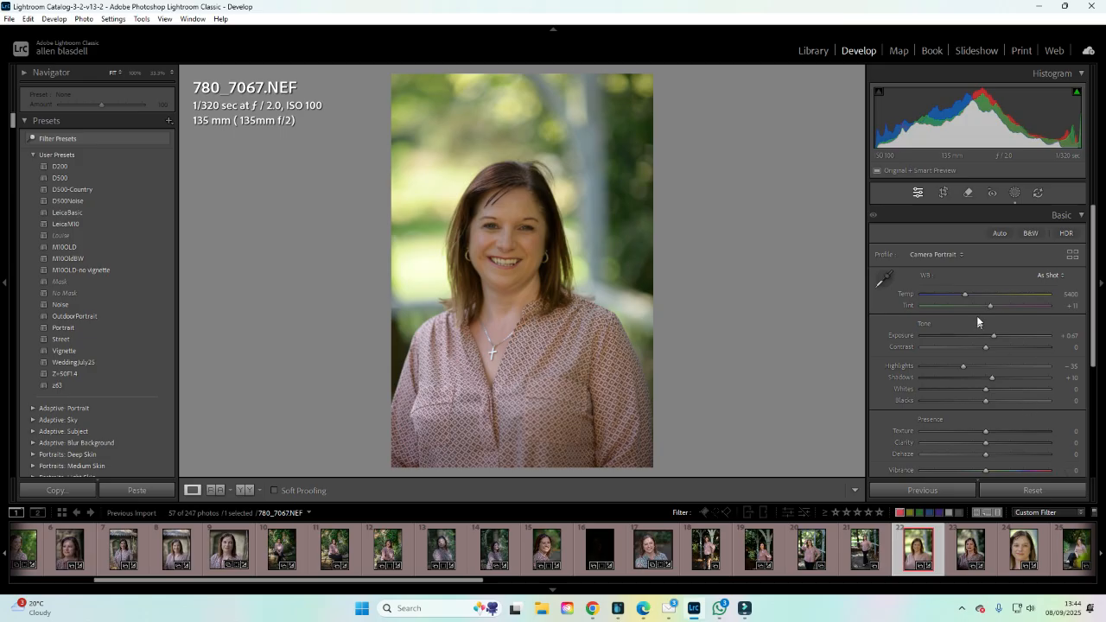
left_click(1035, 489)
left_click(61, 329)
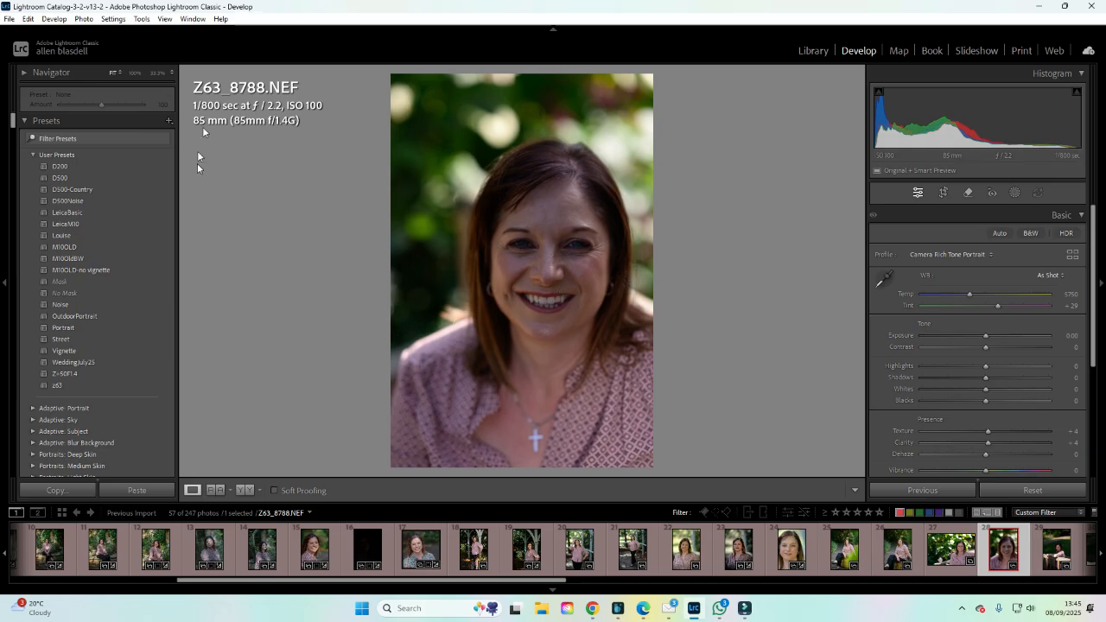
left_click(59, 328)
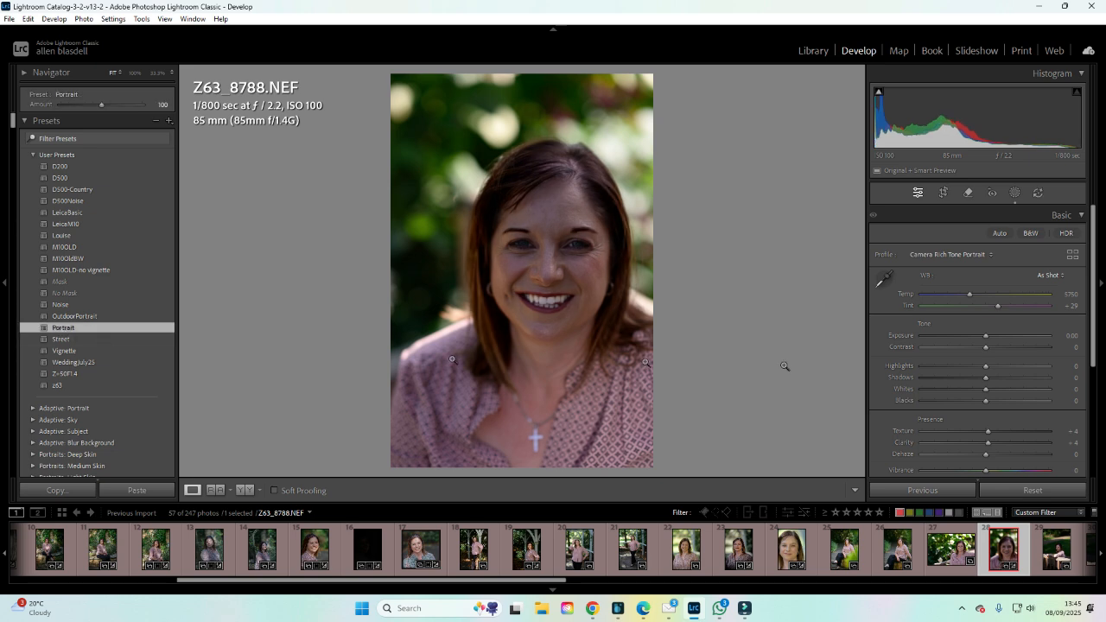
Open the photo's masks and select Mask 4, the iris and pupil mask.
key("shift+w")
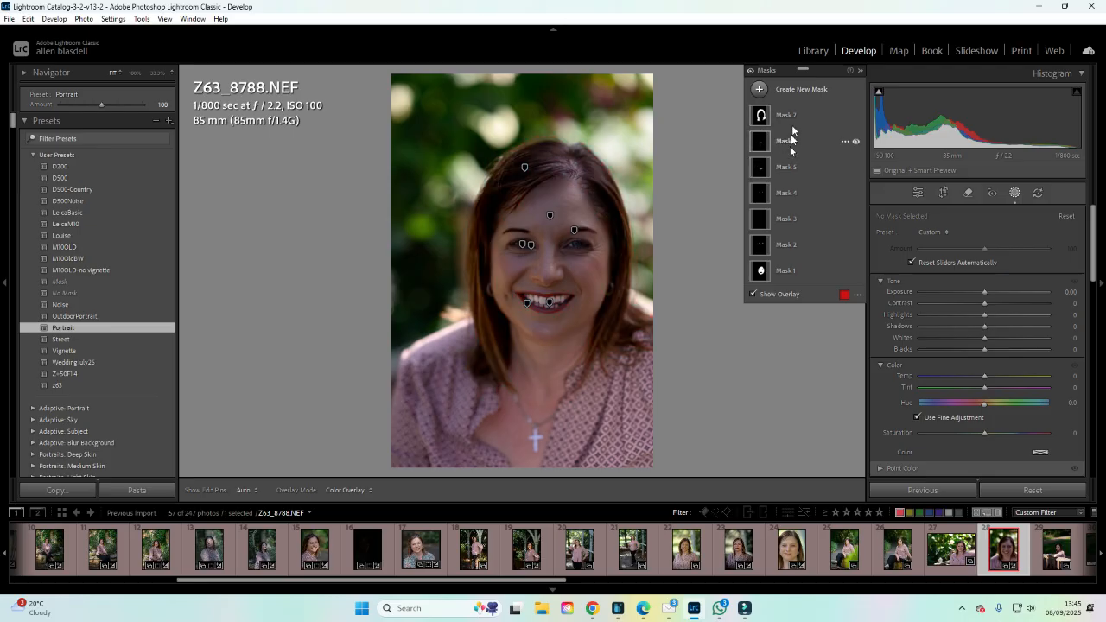
left_click(762, 195)
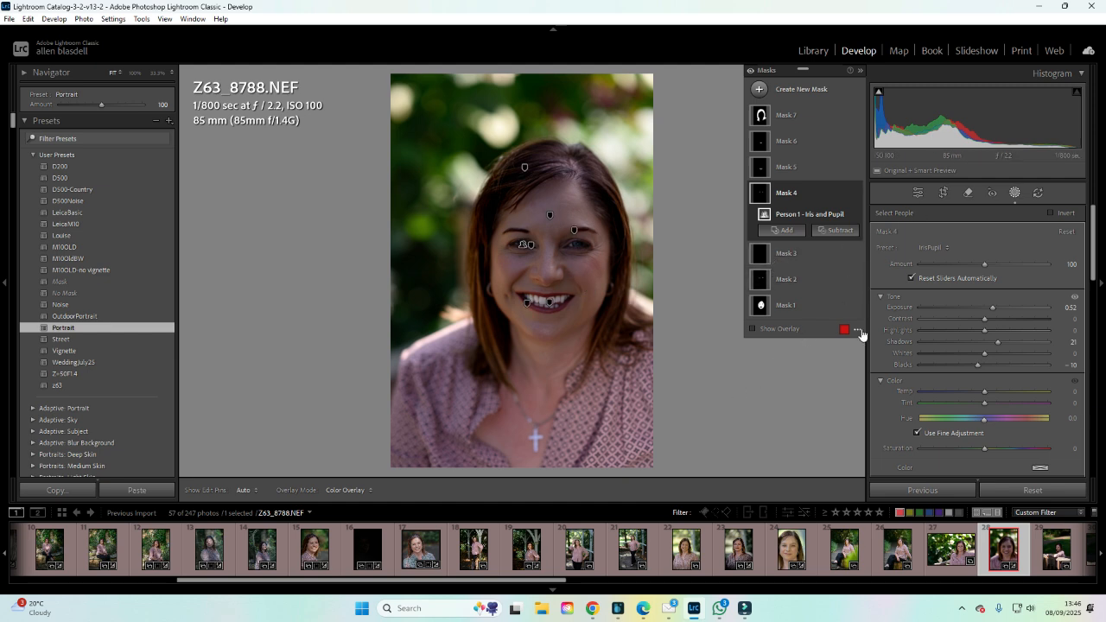
Close the masks and lower the Portrait preset's Amount to 54.
left_click(1014, 191)
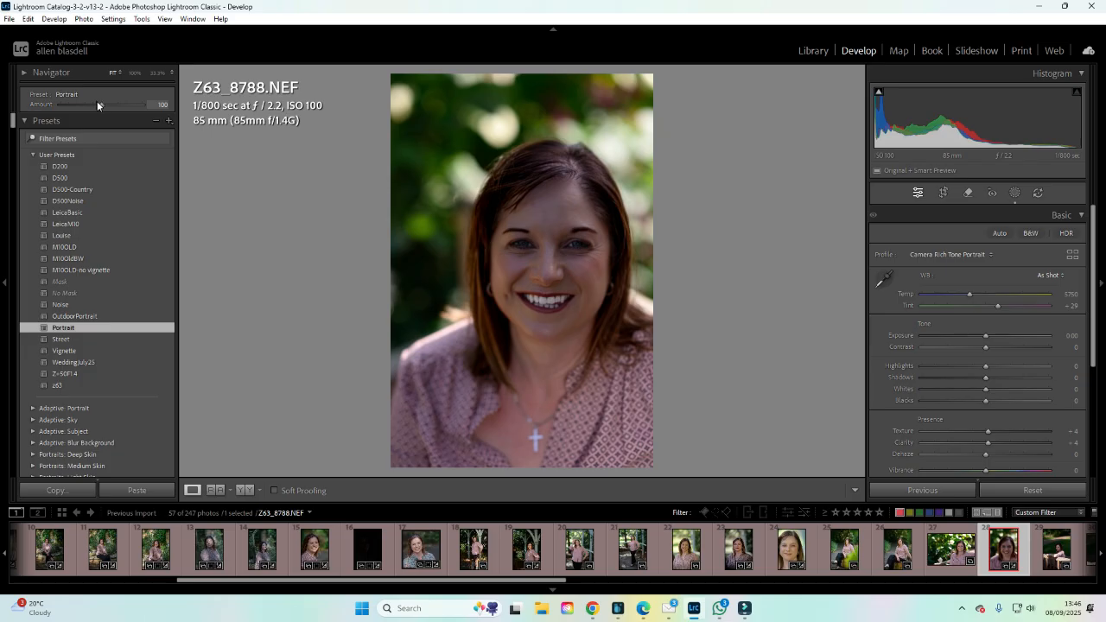
mouse_move(88, 105)
left_mouse_down()
mouse_move(71, 105)
mouse_move(173, 105)
mouse_move(39, 105)
mouse_move(83, 104)
left_mouse_up()
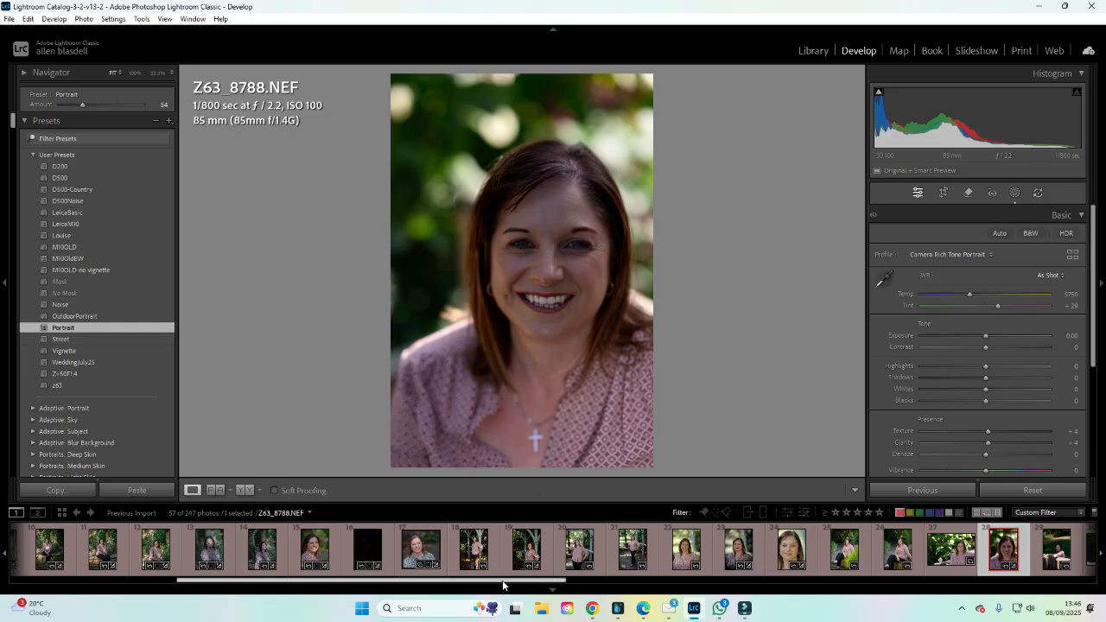
Open photo Z63_8717.NEF from the start of the filmstrip and show its masks.
left_click_drag(502, 581, 321, 584)
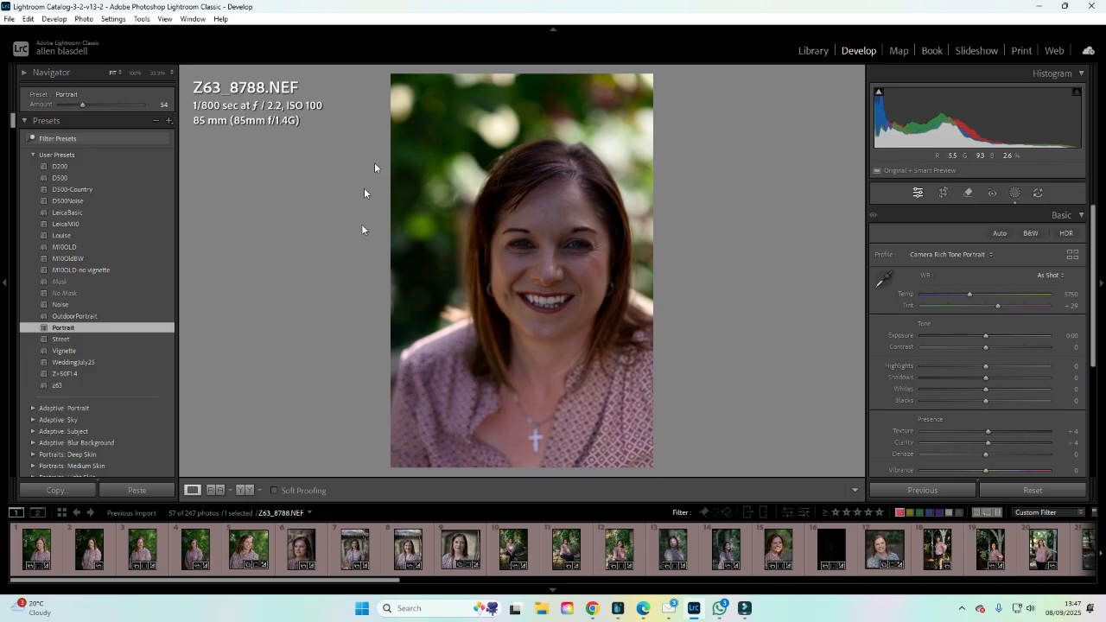
left_click(40, 550)
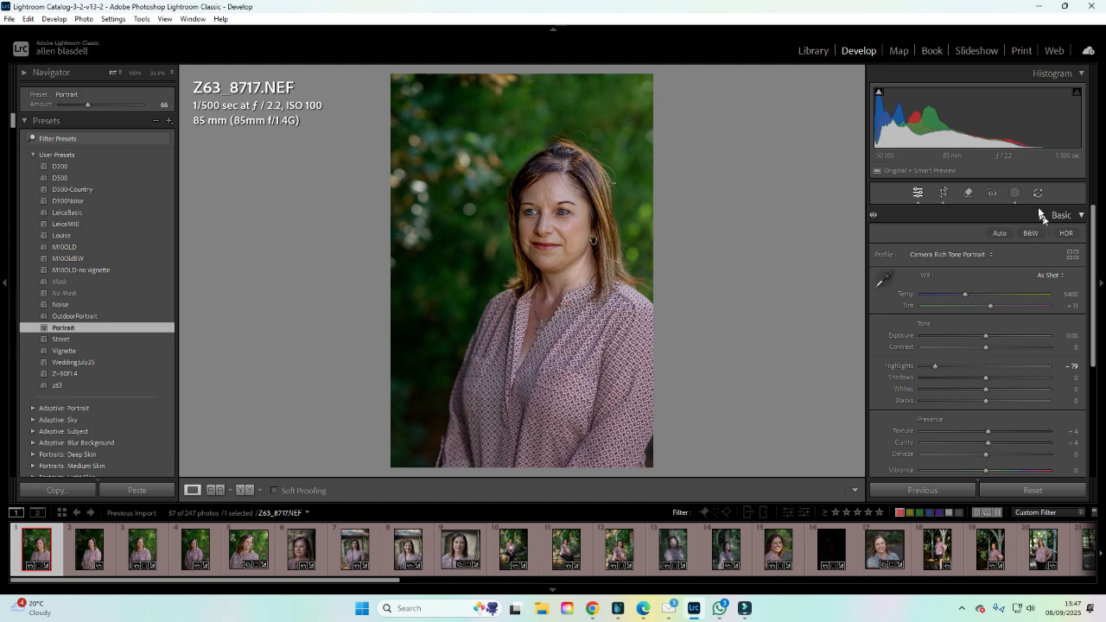
left_click(1015, 192)
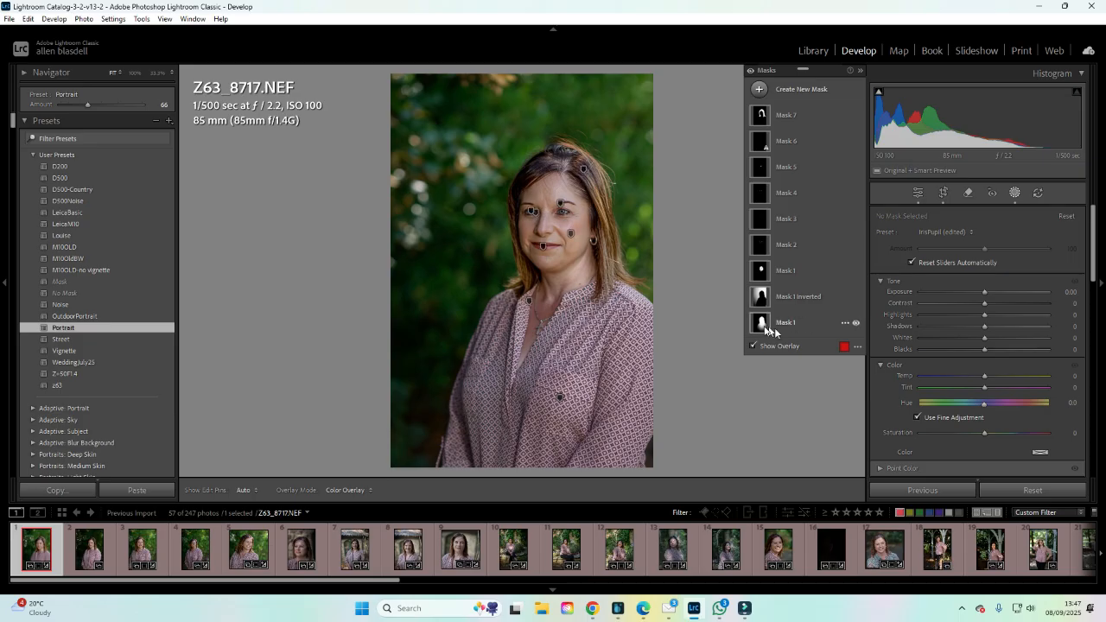
mouse_move(762, 325)
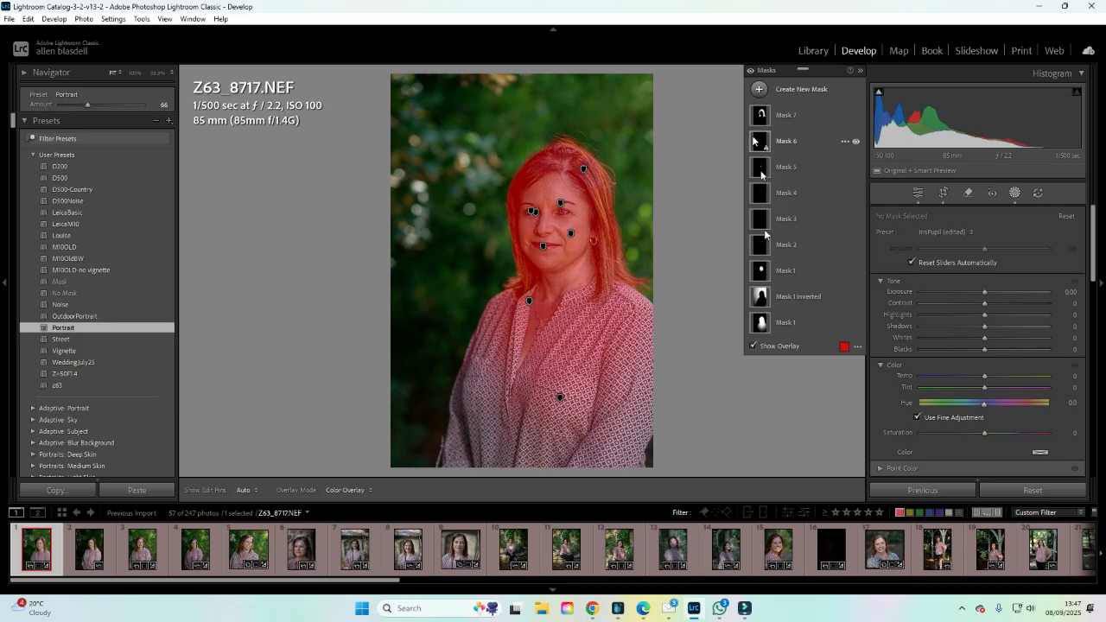
left_click(759, 89)
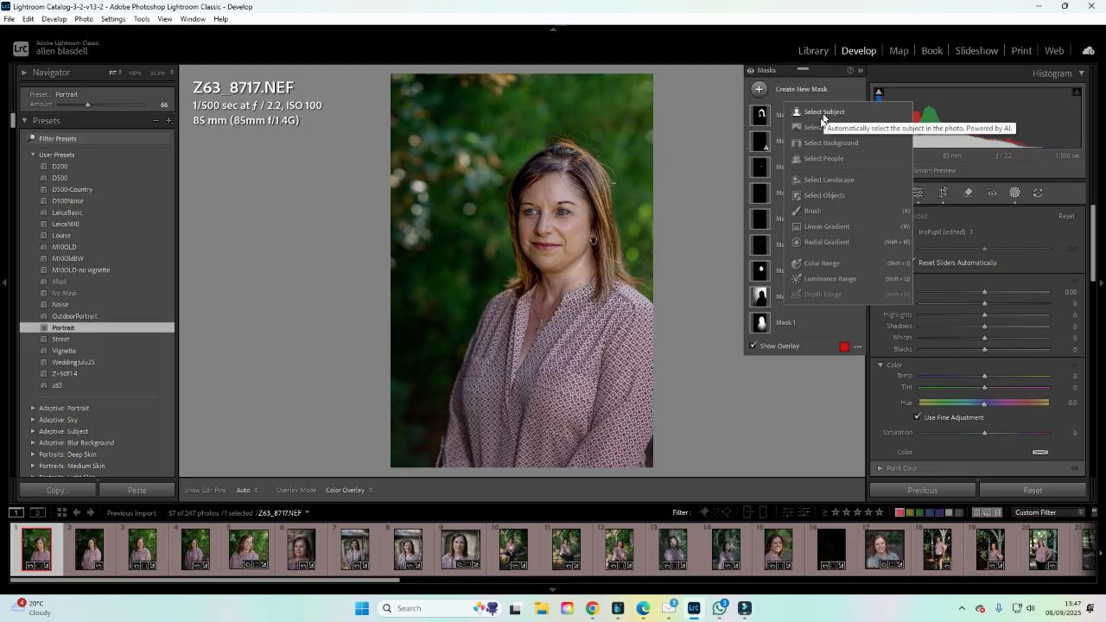
left_click(708, 277)
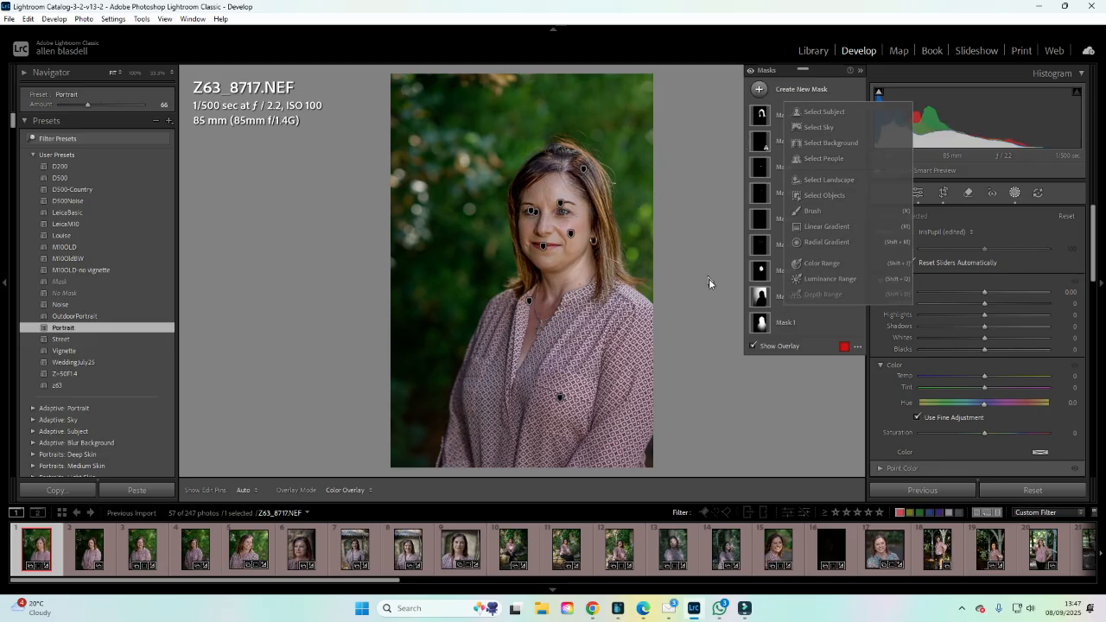
Inspect Mask 1 and Mask 1 Inverted with the mask overlay toggled on and off.
left_click(766, 324)
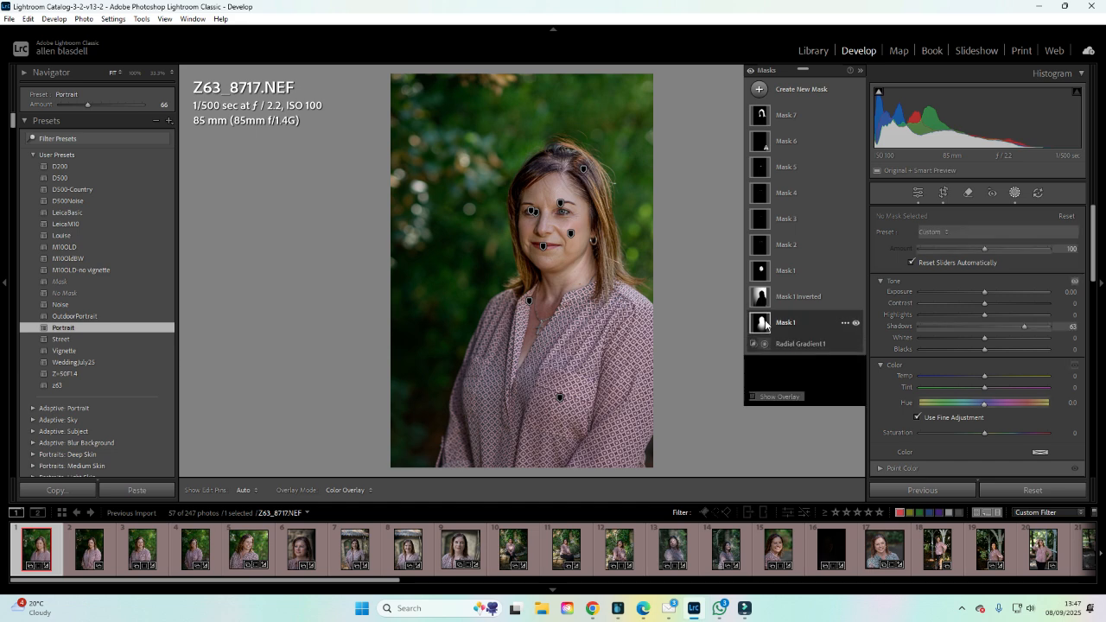
left_click(844, 324)
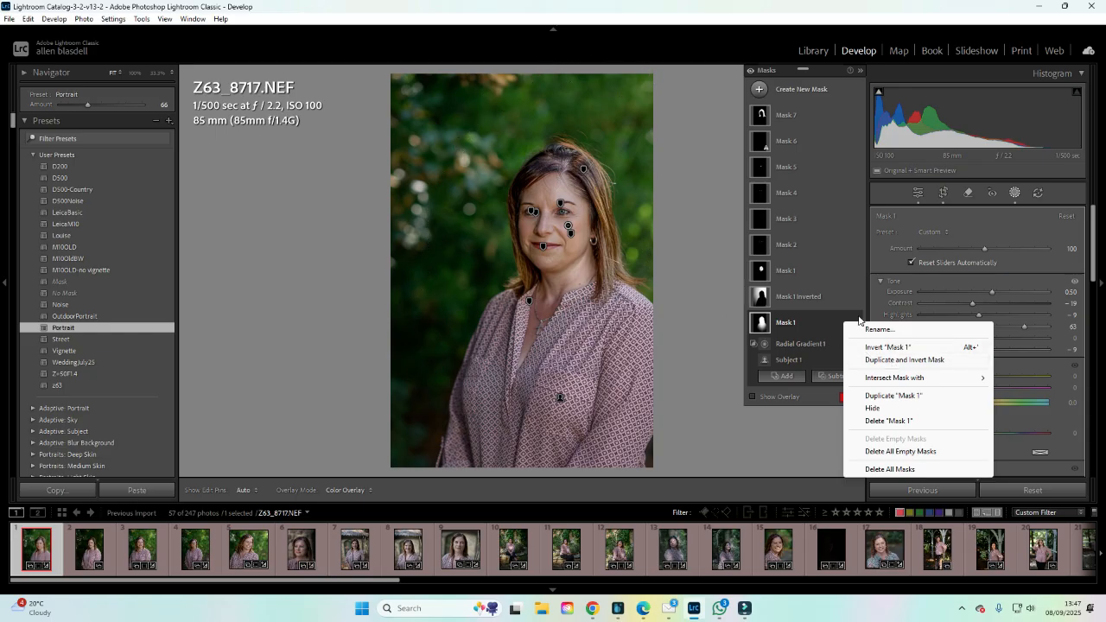
left_click(790, 298)
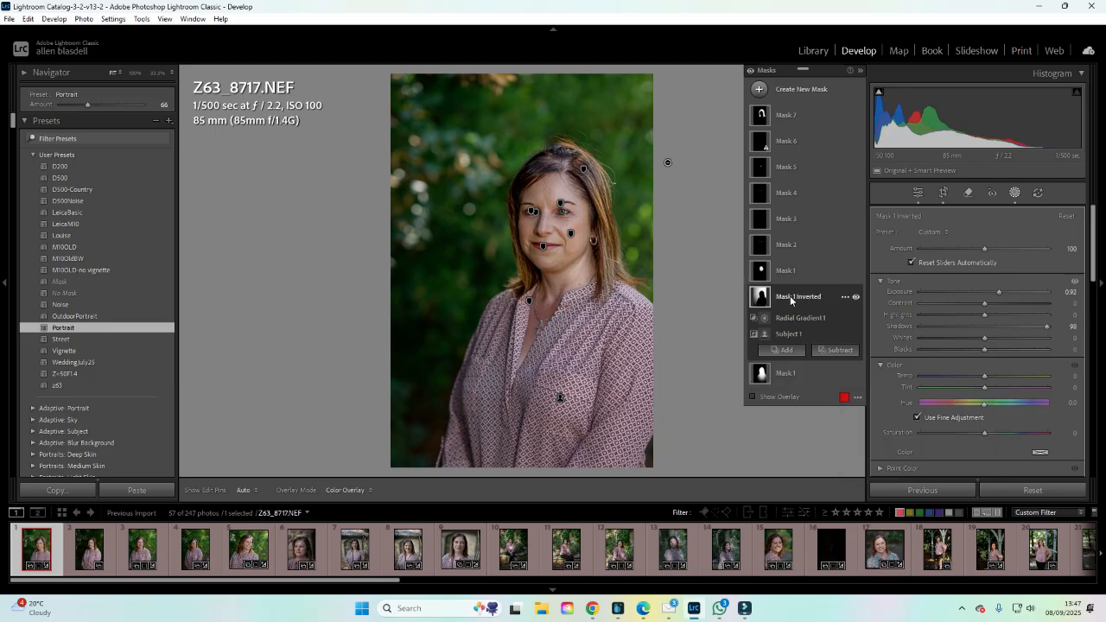
left_click(784, 397)
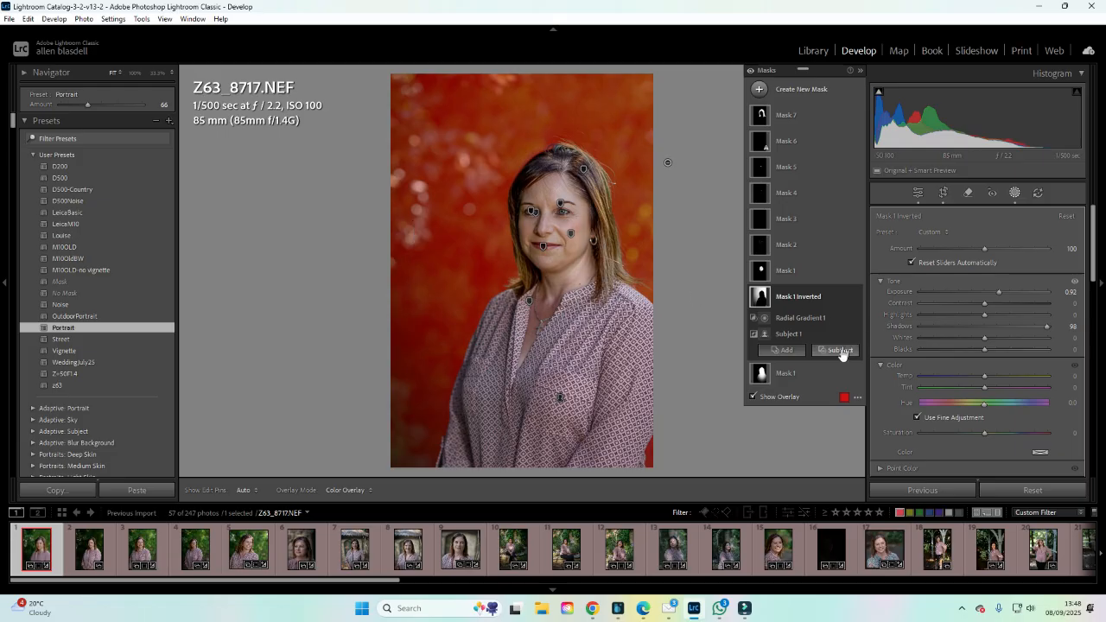
left_click(791, 373)
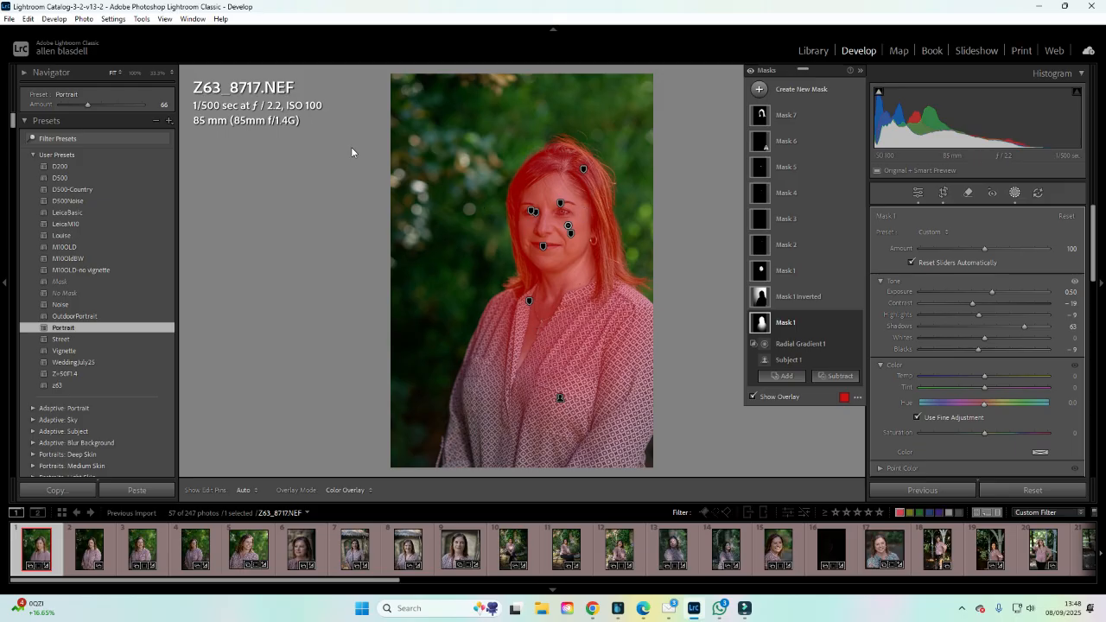
left_click(767, 398)
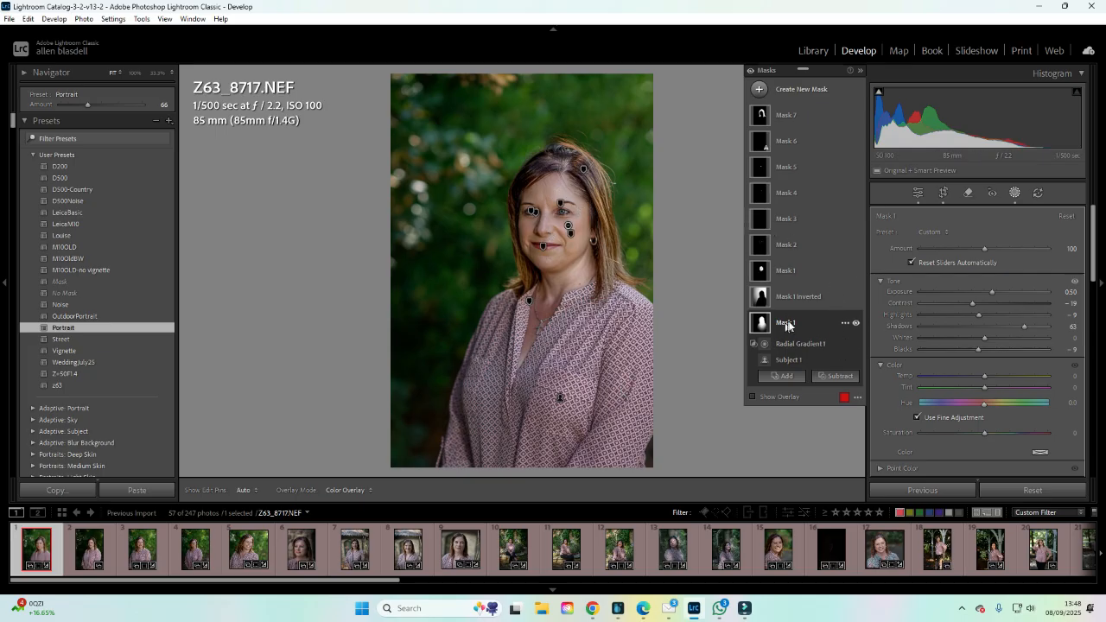
left_click(845, 324)
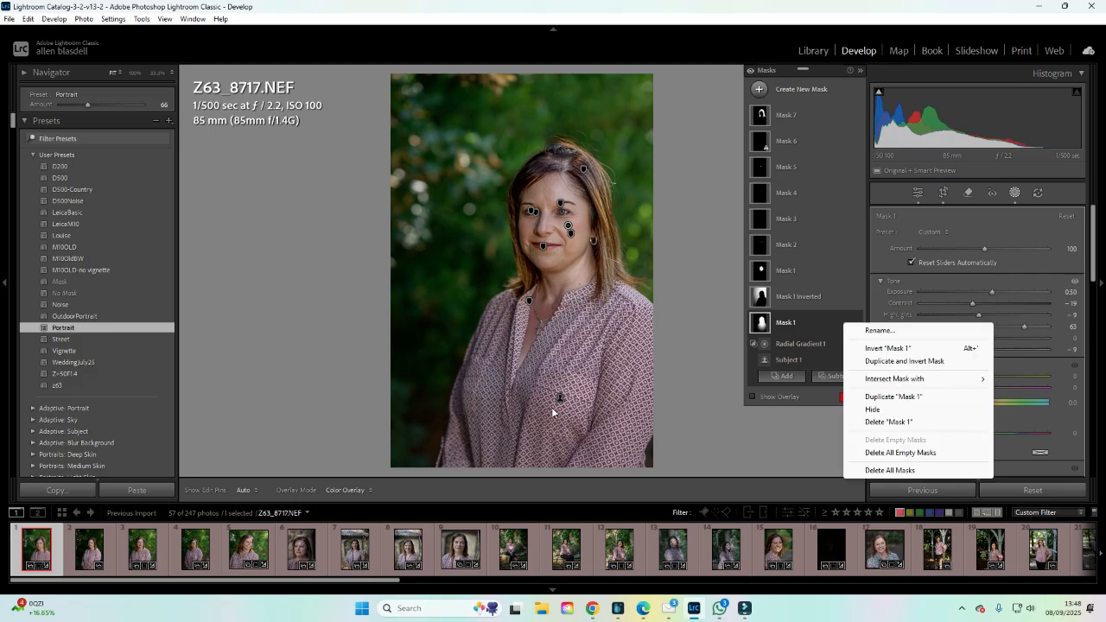
mouse_move(924, 386)
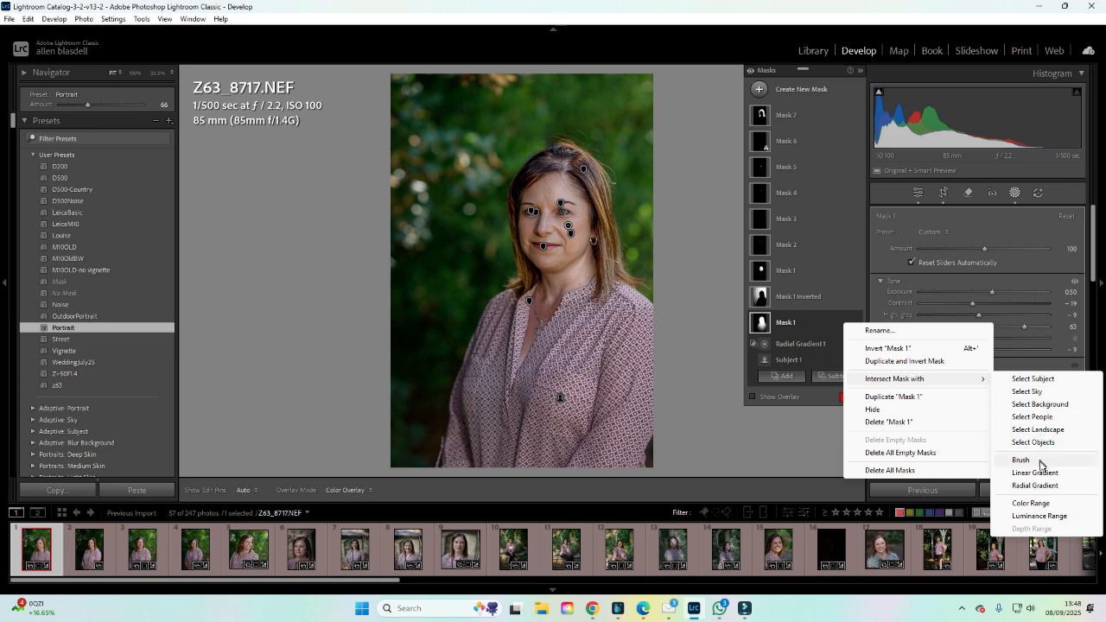
left_click(1044, 485)
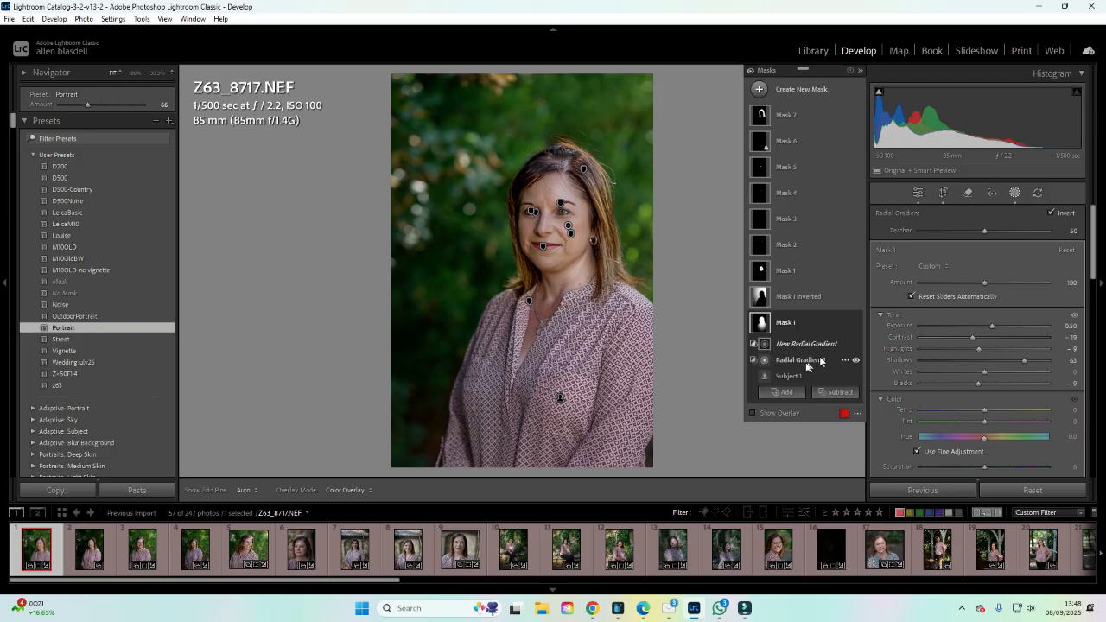
Select Mask 1's Radial Gradient1 and apply the Flash Half Sharpen preset to it.
left_click(806, 360)
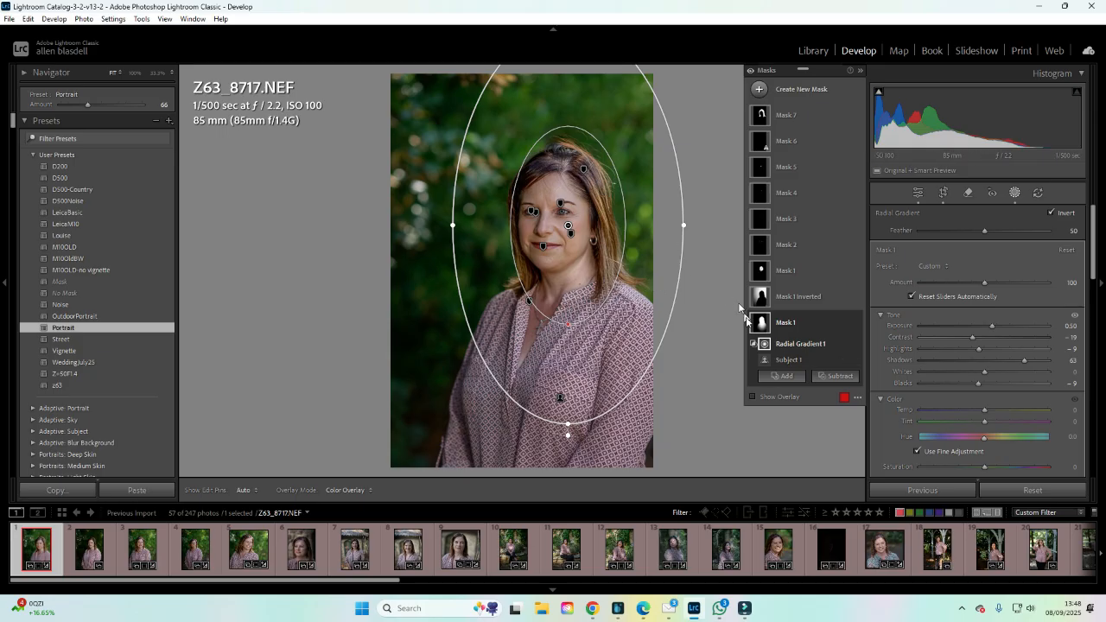
left_click(926, 268)
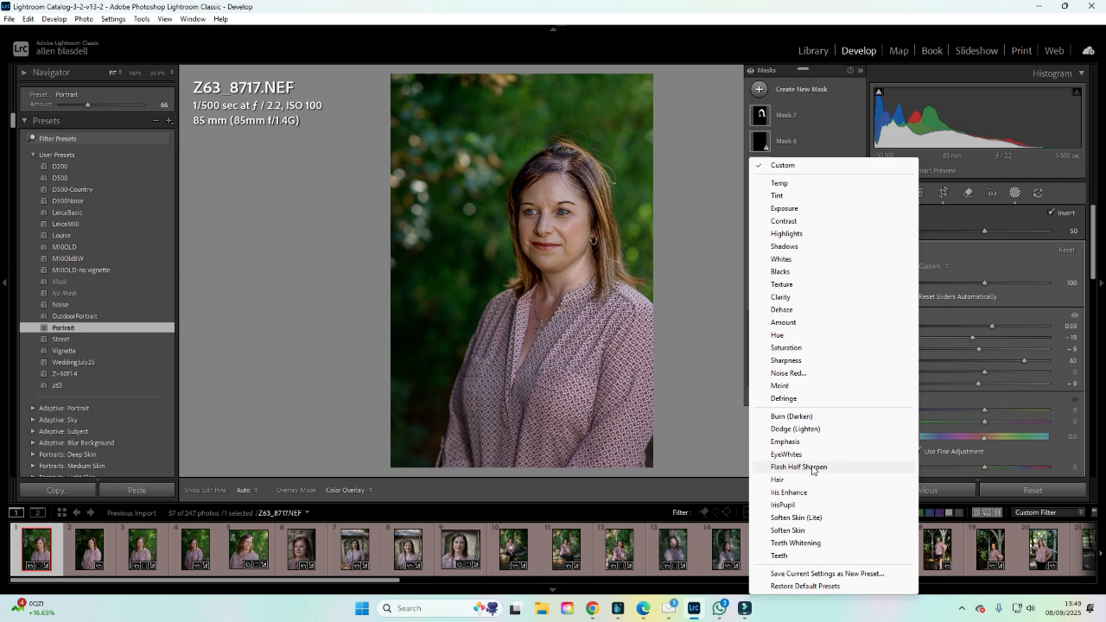
left_click(811, 467)
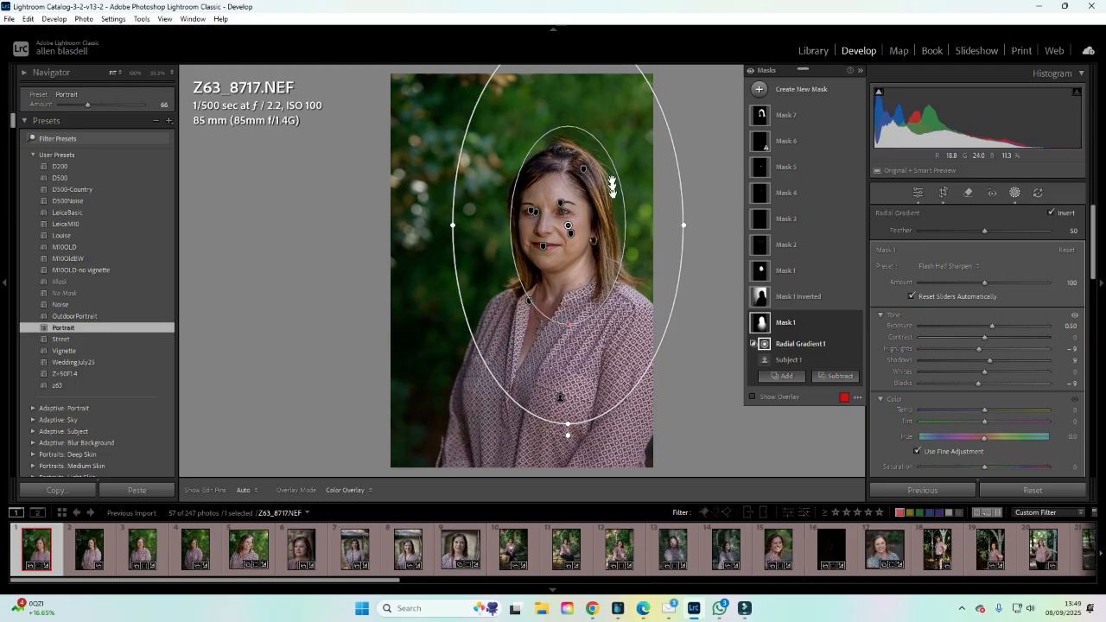
Reposition Mask 1's radial gradient around the woman's face and set its Exposure to 1.26.
left_click_drag(596, 225, 499, 234)
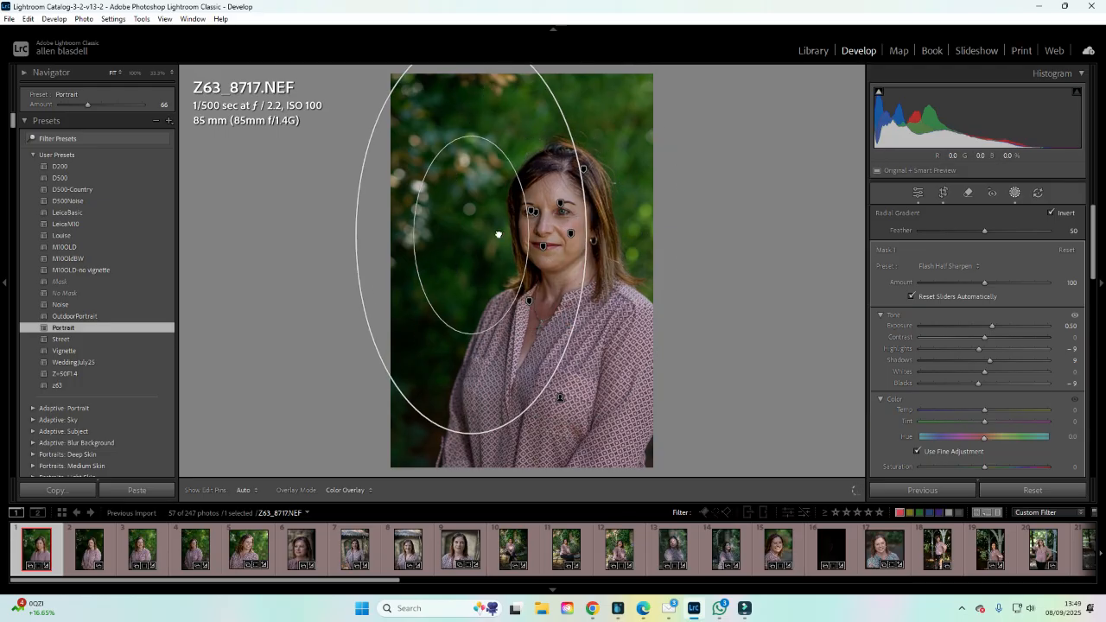
left_click_drag(992, 327, 1023, 329)
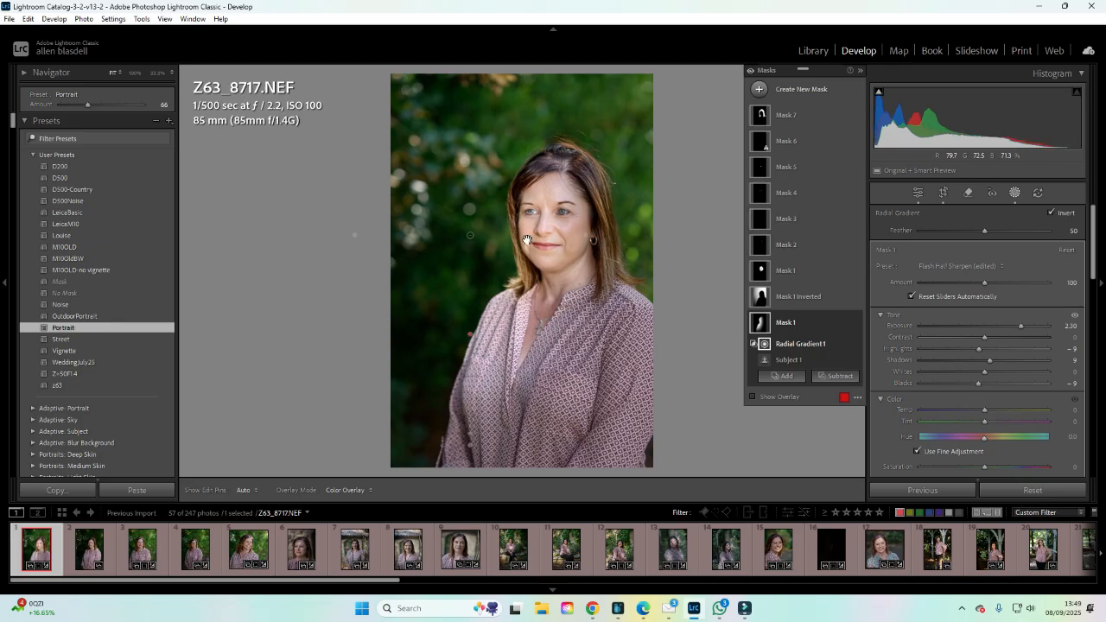
left_click_drag(491, 266, 539, 283)
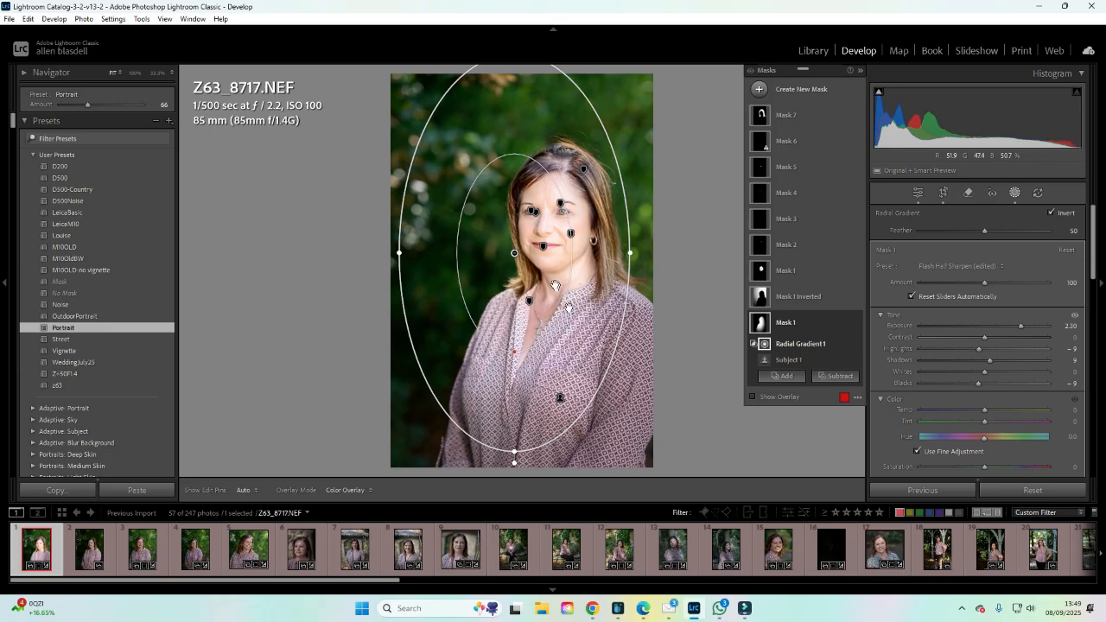
left_click_drag(541, 278, 546, 258)
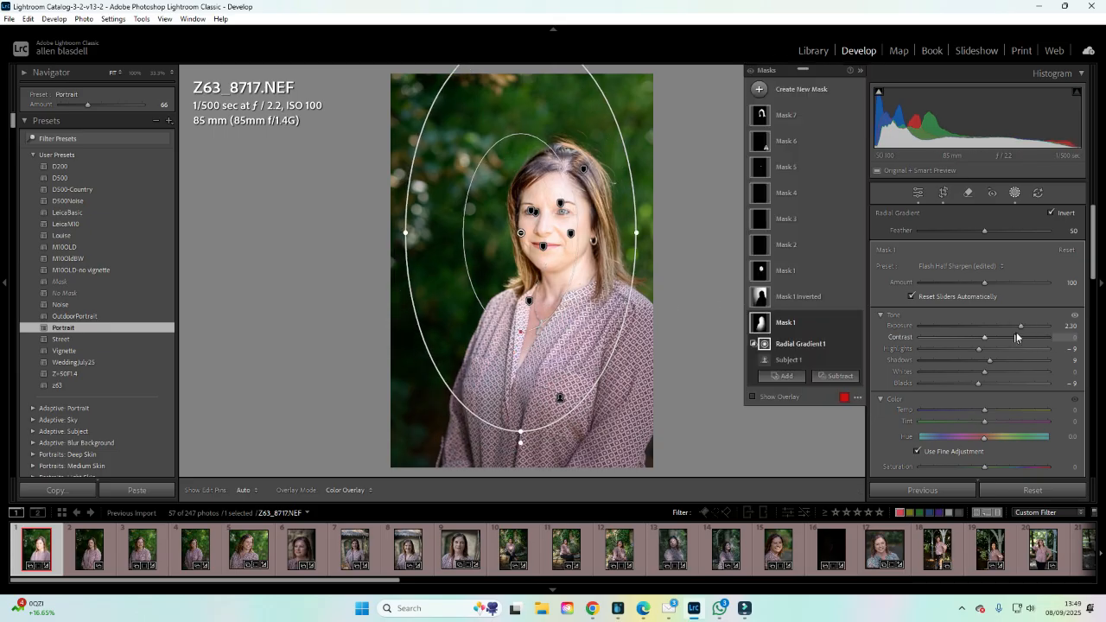
mouse_move(1021, 326)
left_mouse_down()
mouse_move(988, 324)
mouse_move(1000, 325)
left_mouse_up()
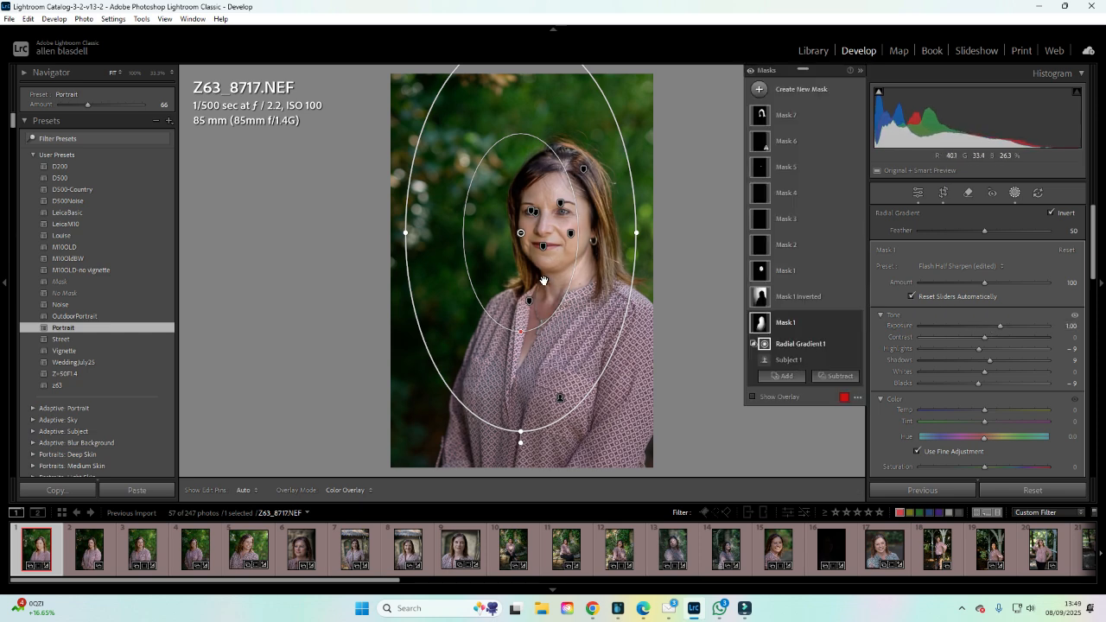
left_click_drag(545, 283, 610, 262)
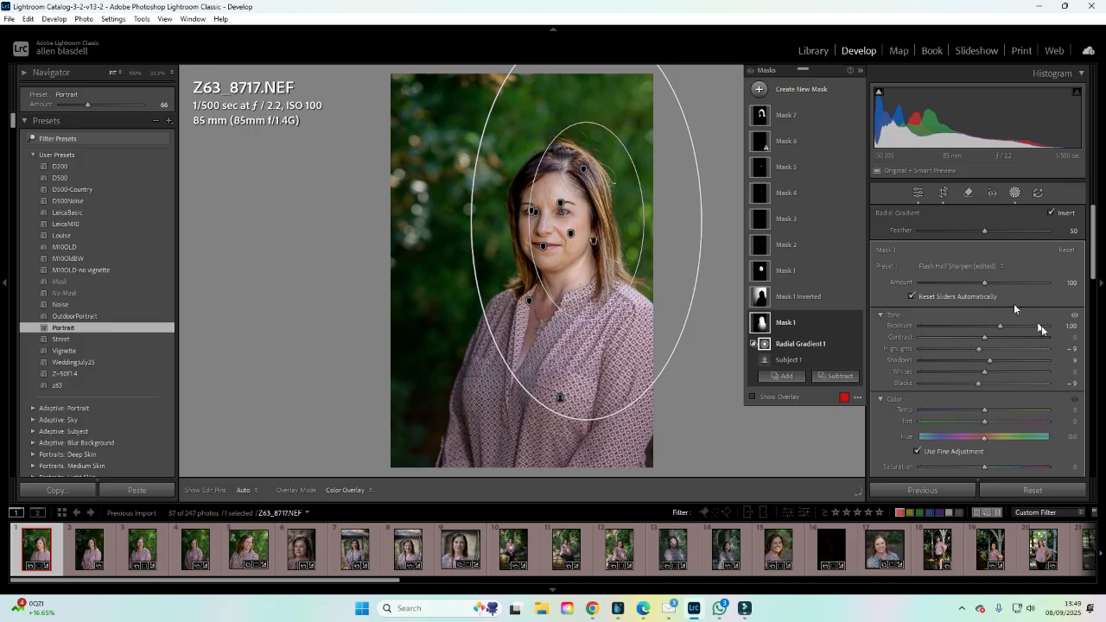
left_click_drag(1000, 328, 1003, 332)
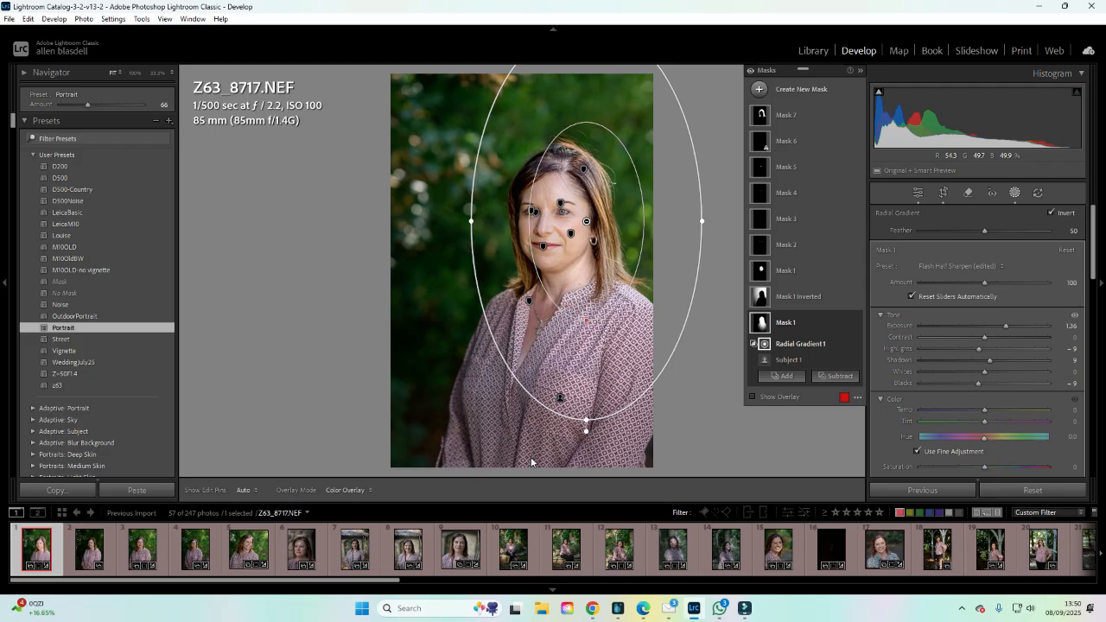
Select Mask 1 Inverted's radial gradient and reshape it by moving its left edge inward.
left_click(782, 298)
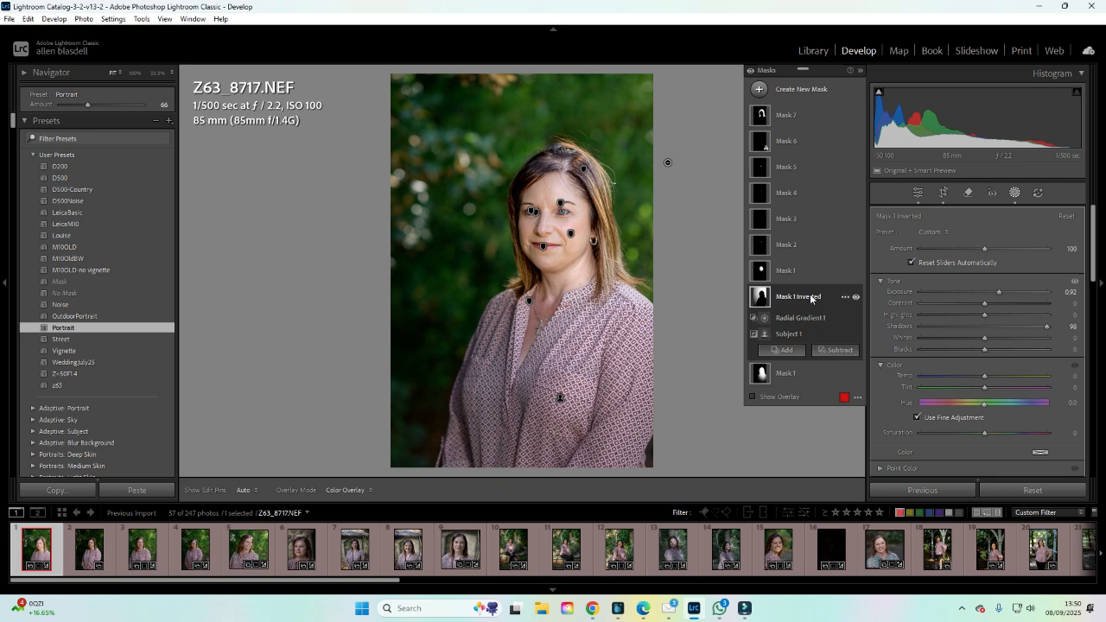
left_click(843, 298)
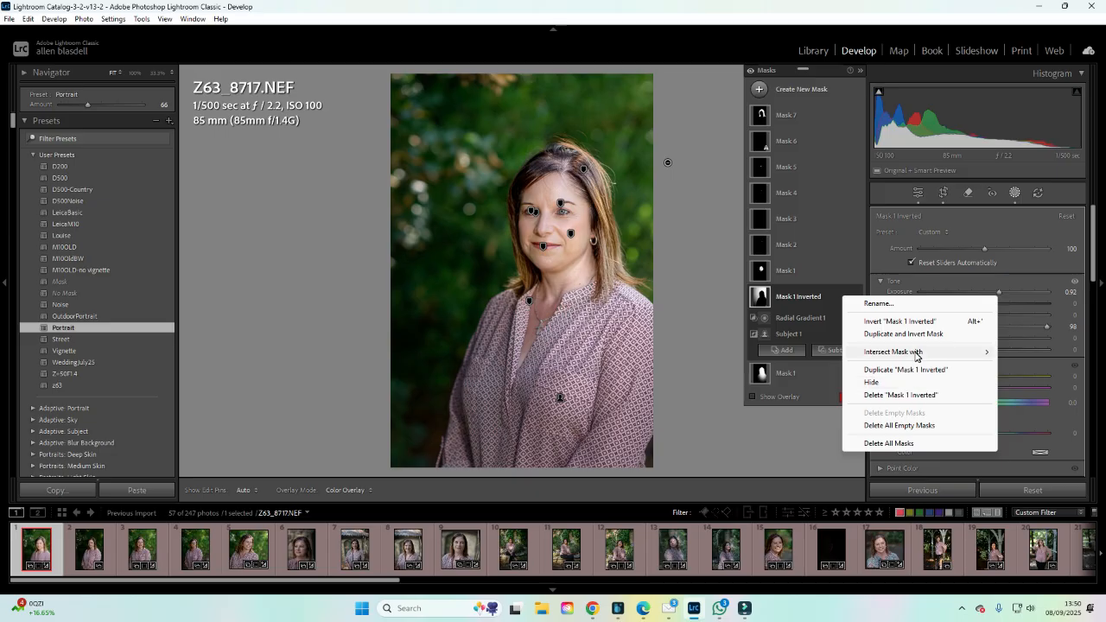
mouse_move(917, 354)
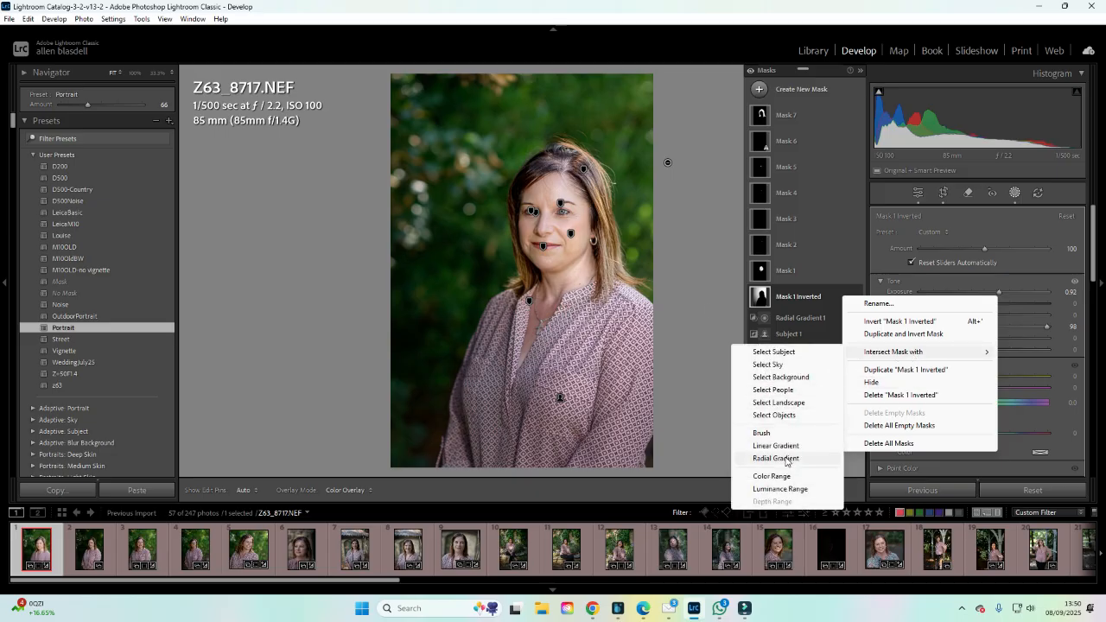
left_click(691, 274)
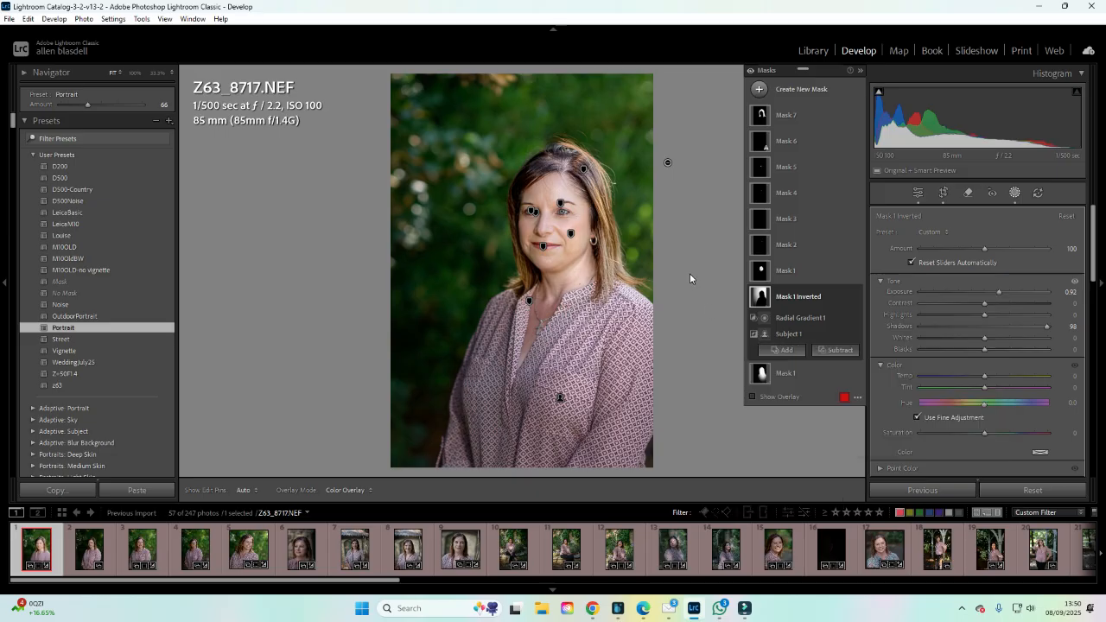
left_click(800, 317)
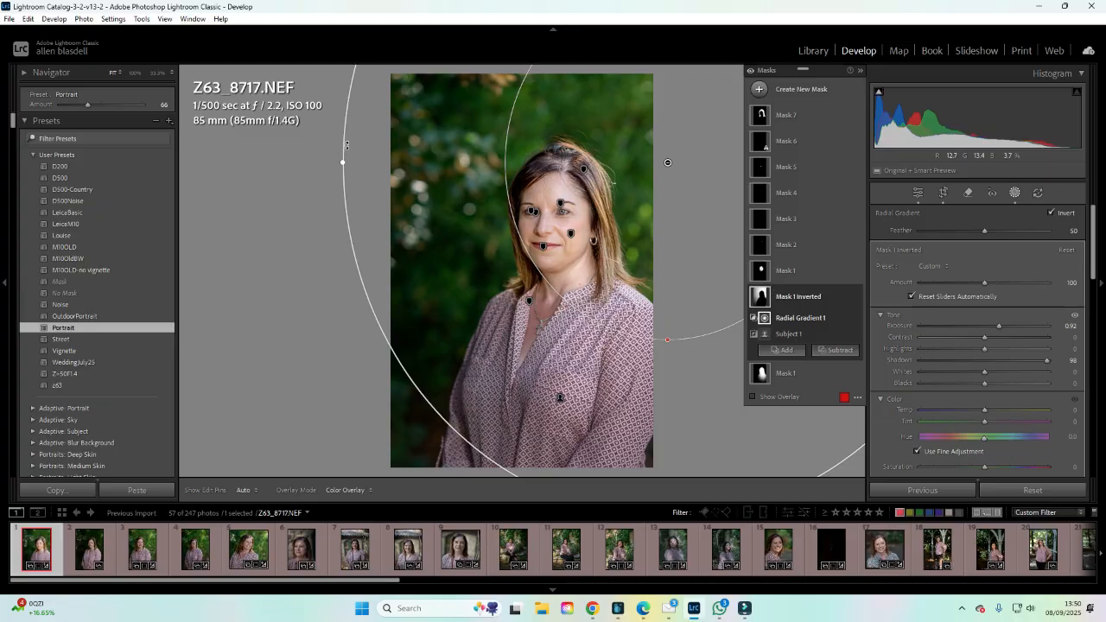
left_click_drag(343, 162, 471, 162)
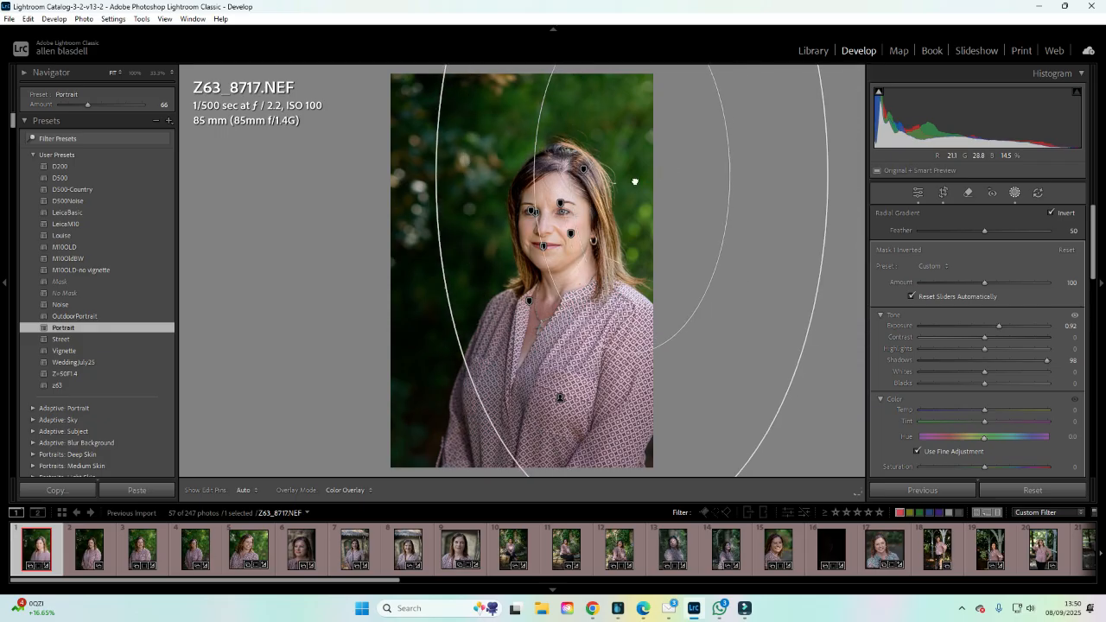
left_click(944, 266)
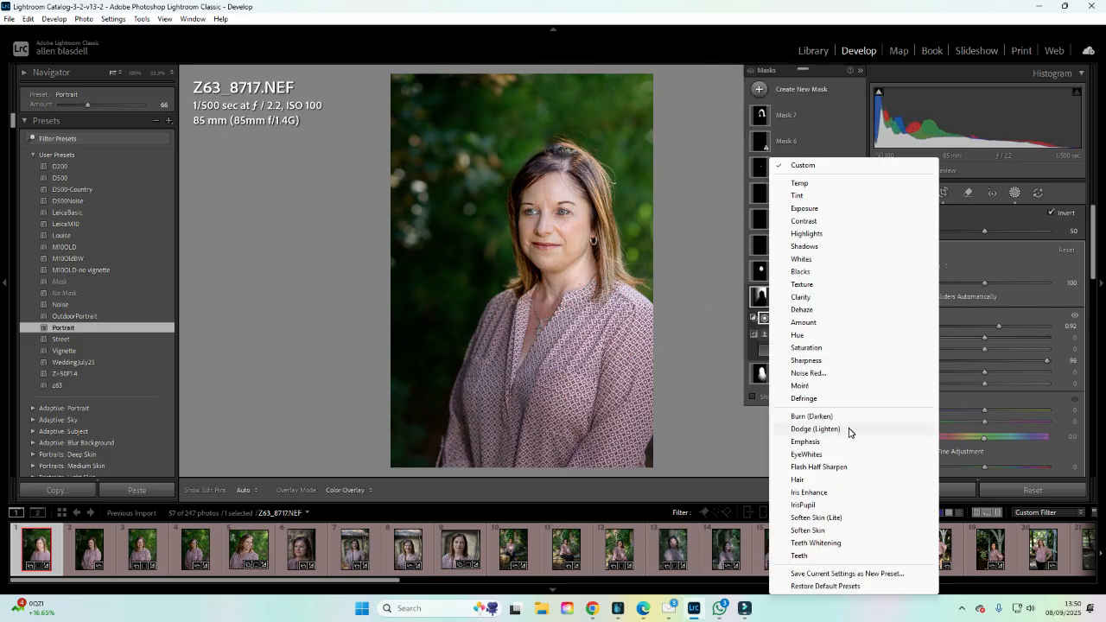
left_click(702, 329)
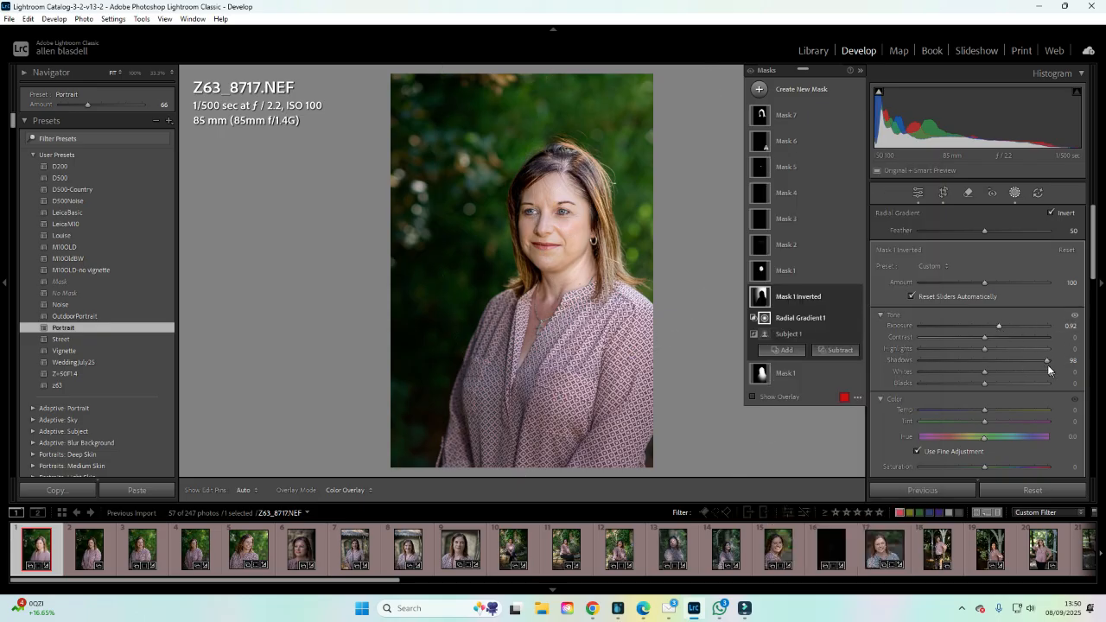
Adjust Mask 1 Inverted's radial gradient, setting its Exposure to 2.23 and Shadows to 70.
mouse_move(1046, 361)
left_mouse_down()
mouse_move(918, 364)
mouse_move(1042, 368)
left_mouse_up()
left_click_drag(999, 326, 1022, 328)
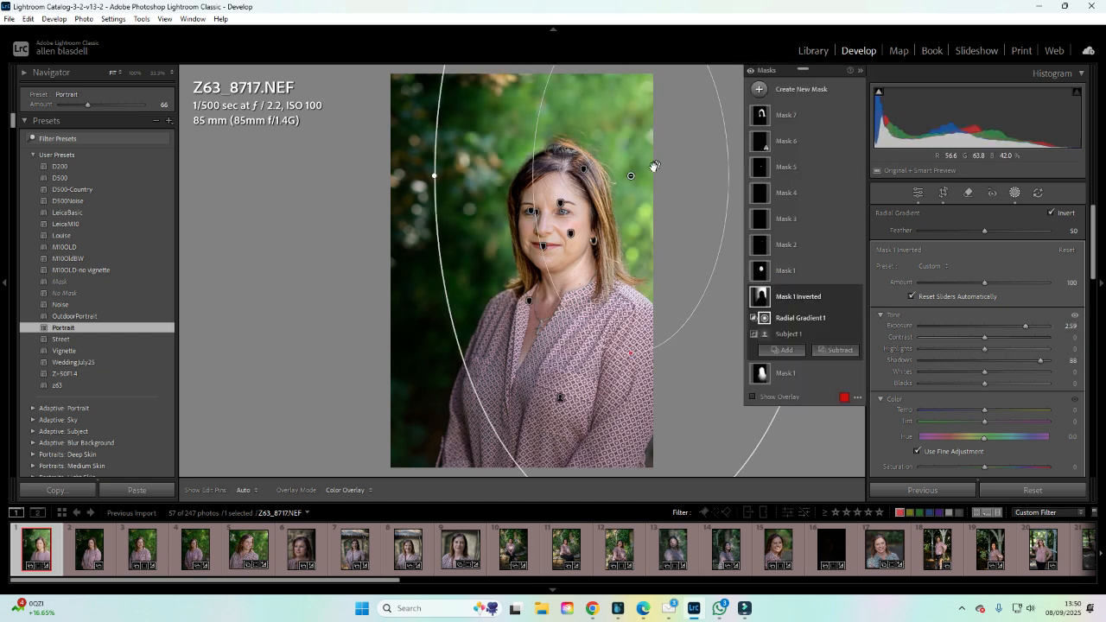
left_click_drag(636, 192, 671, 230)
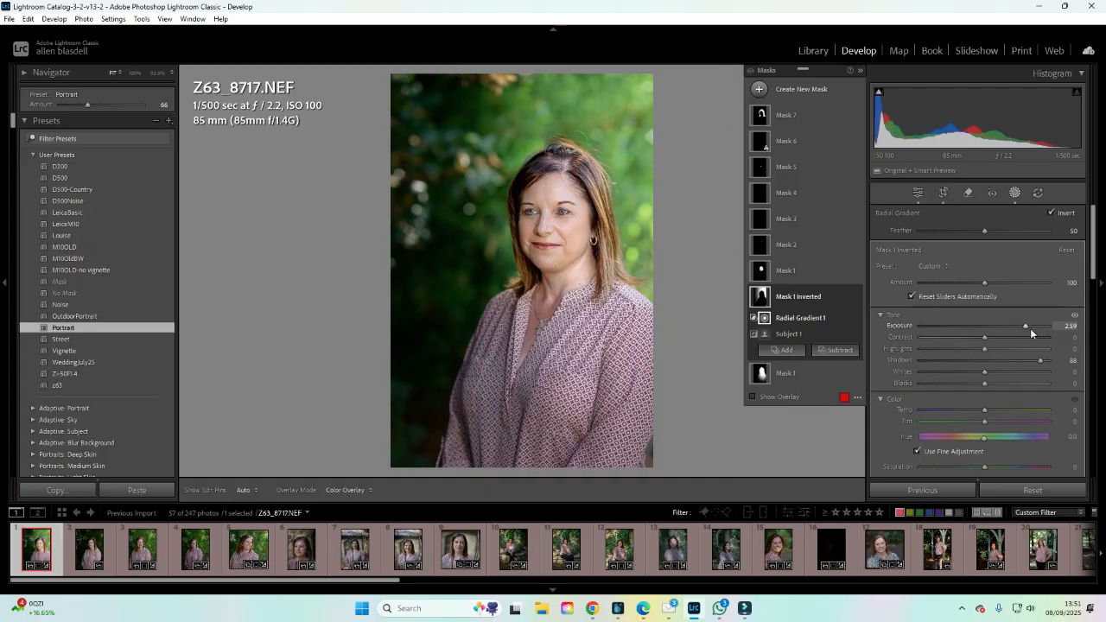
left_click_drag(1029, 327, 1018, 324)
left_click_drag(1040, 359, 1023, 327)
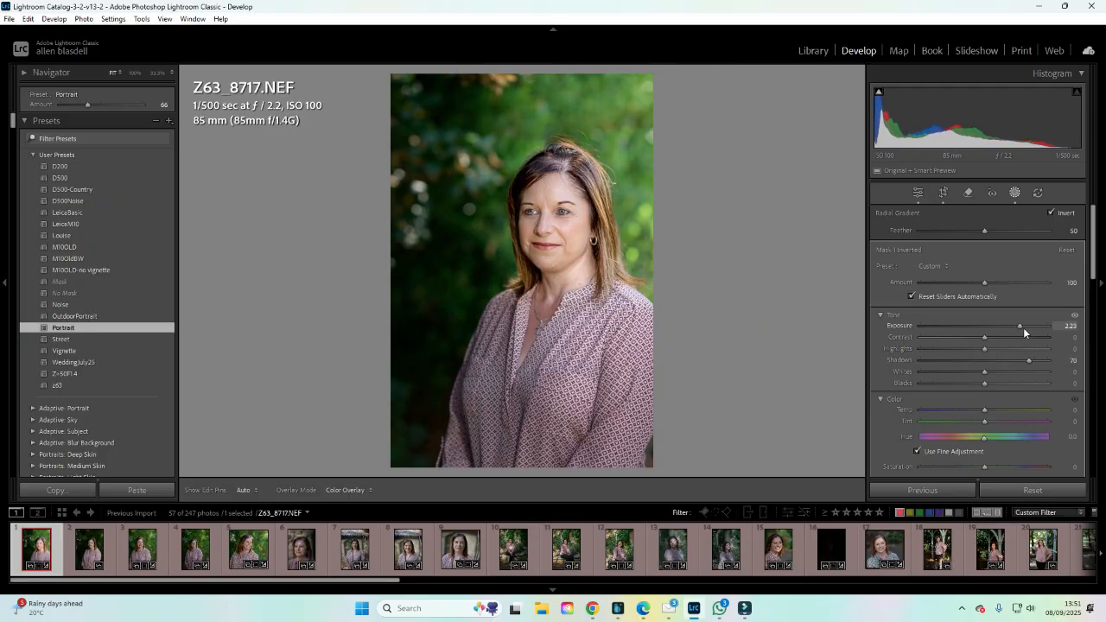
Leave masking and set the photo's Basic Exposure to -0.39 and Shadows to +19.
left_click(918, 193)
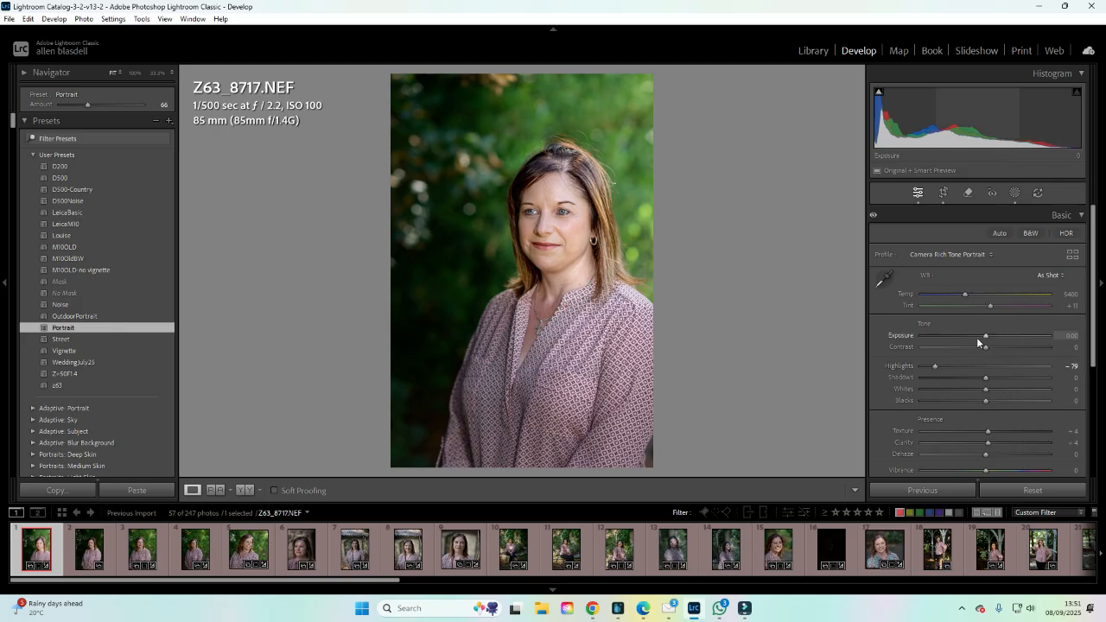
left_click_drag(985, 336, 980, 337)
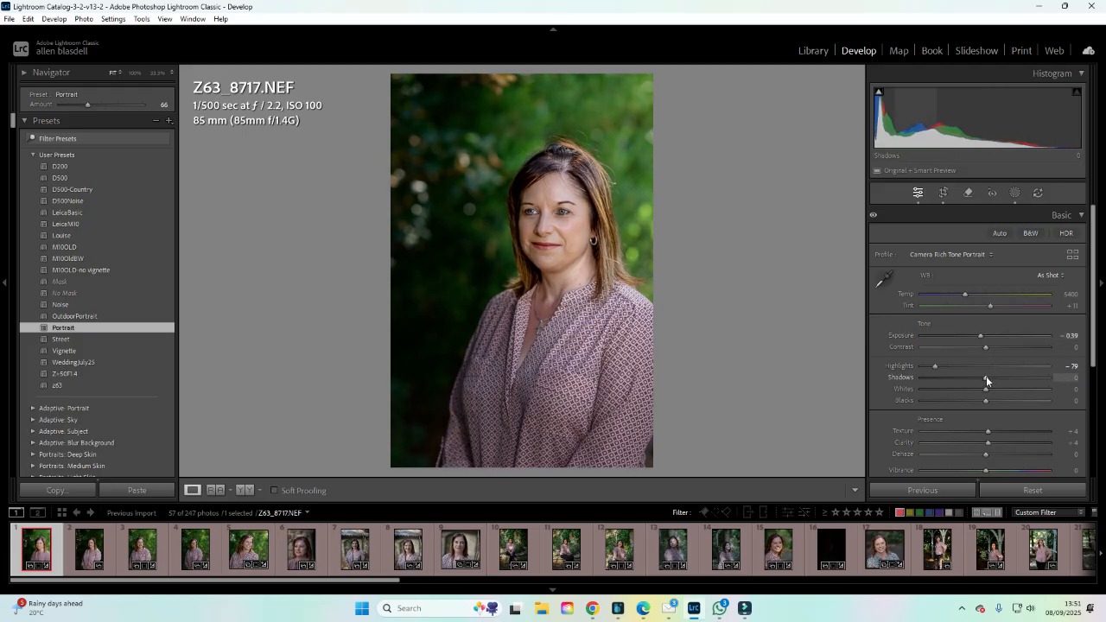
mouse_move(986, 377)
left_mouse_down()
mouse_move(1039, 379)
mouse_move(962, 380)
mouse_move(998, 381)
left_mouse_up()
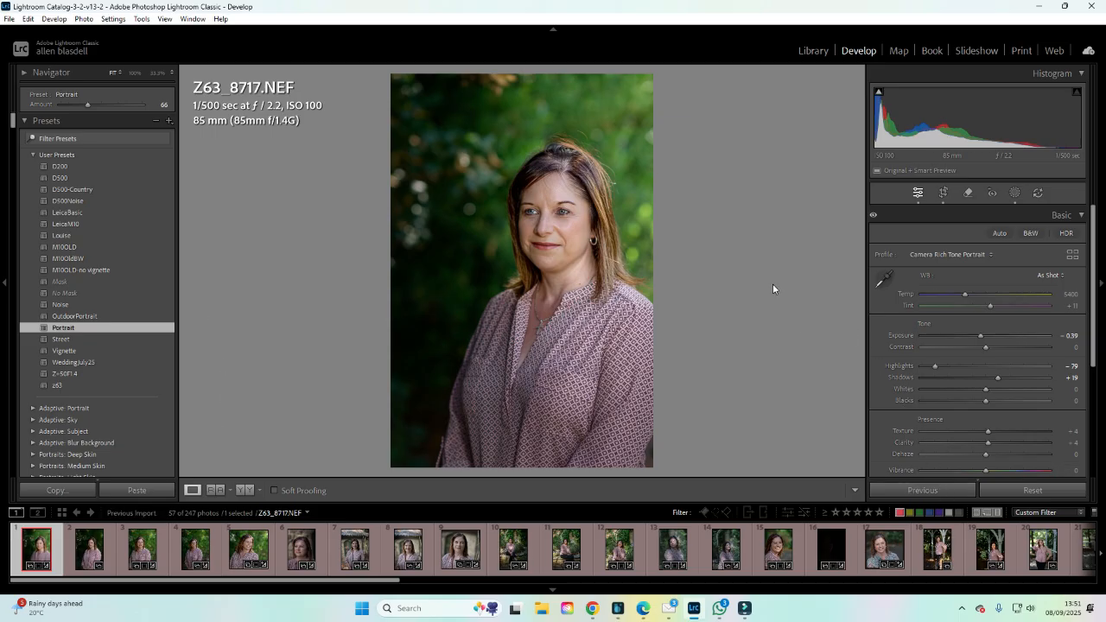
Select the edited photo together with the second portrait and synchronize all settings to it.
left_click(68, 327)
left_click(95, 553)
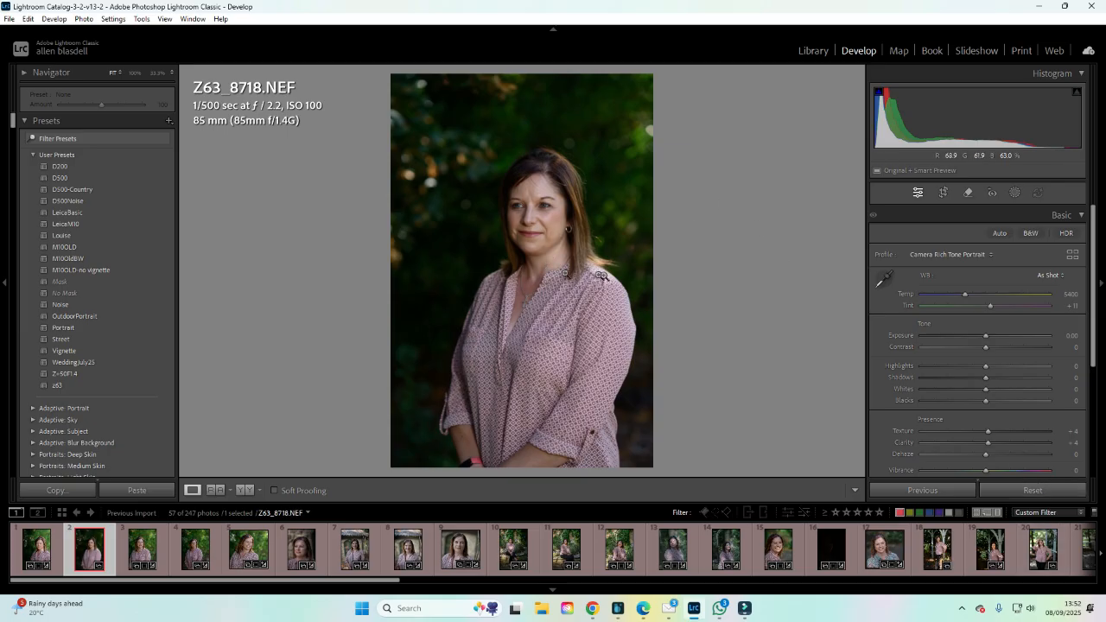
left_click(50, 557)
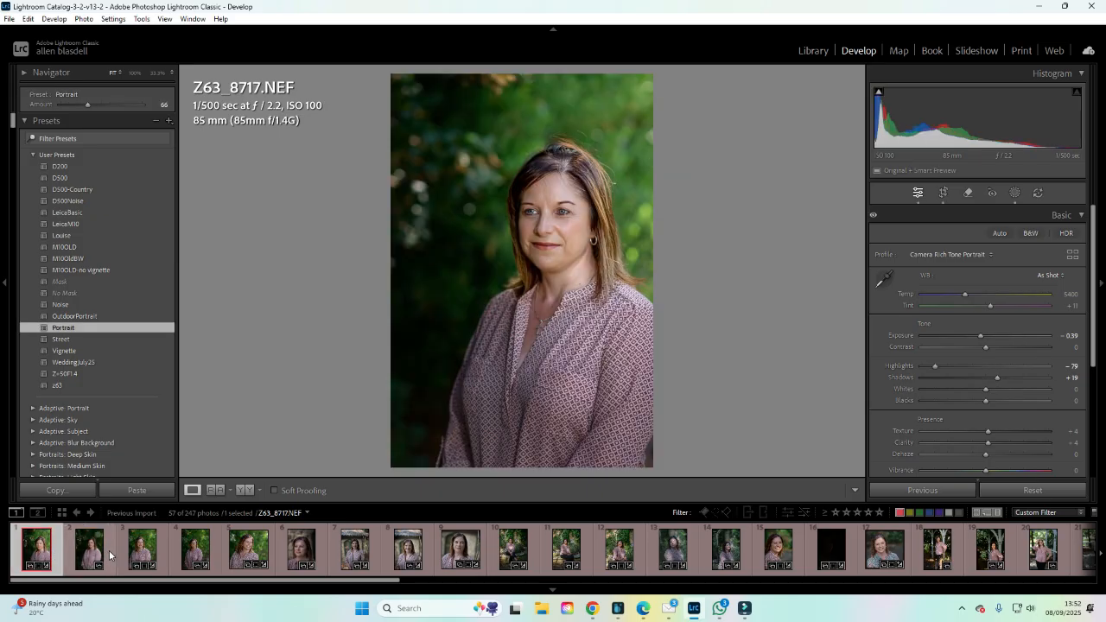
left_click(111, 551, "ctrl")
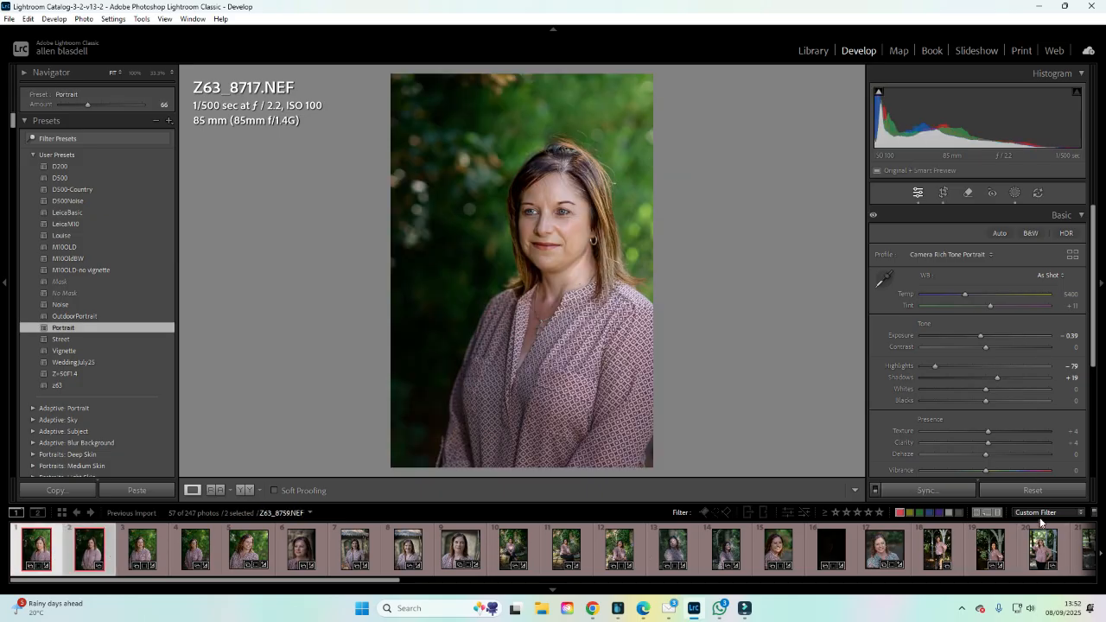
left_click(927, 490)
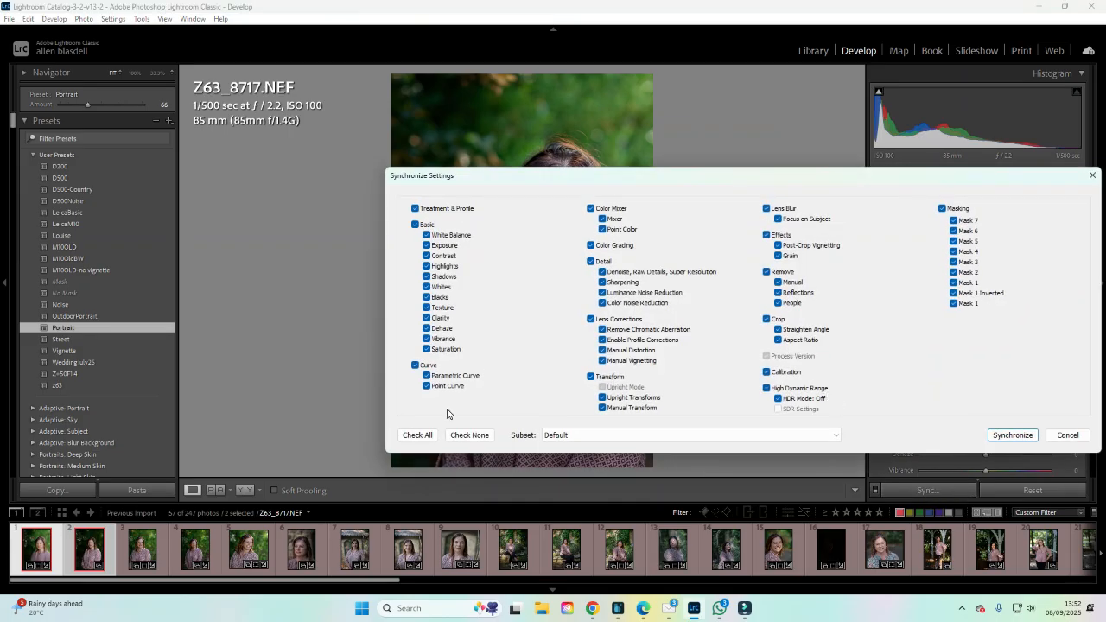
left_click(1010, 436)
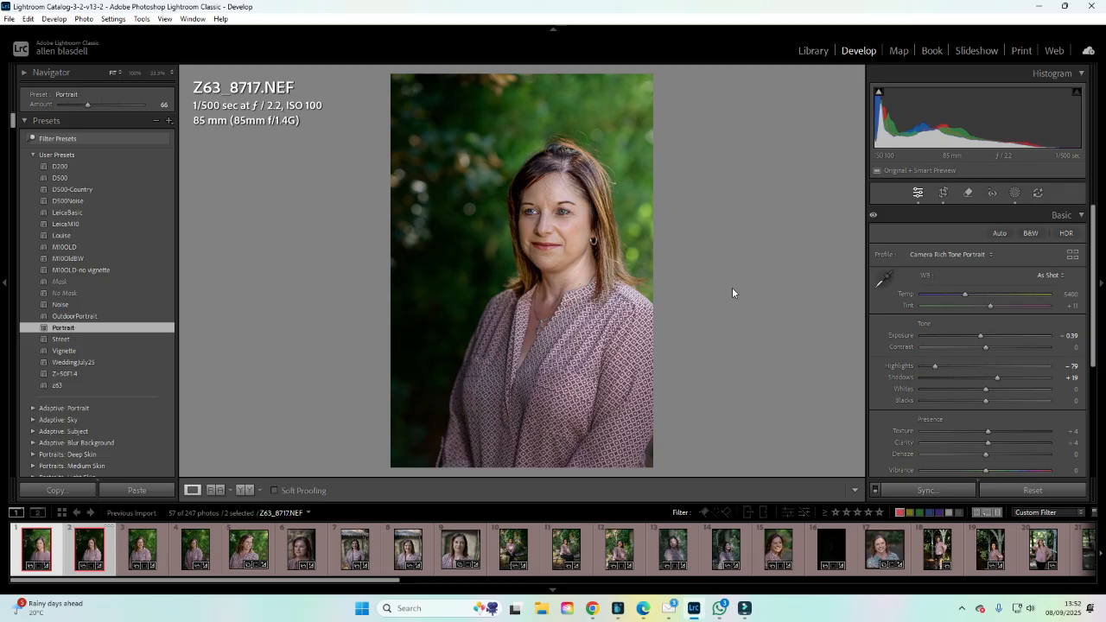
Open the second portrait and inspect its synchronized masks.
left_click(108, 557)
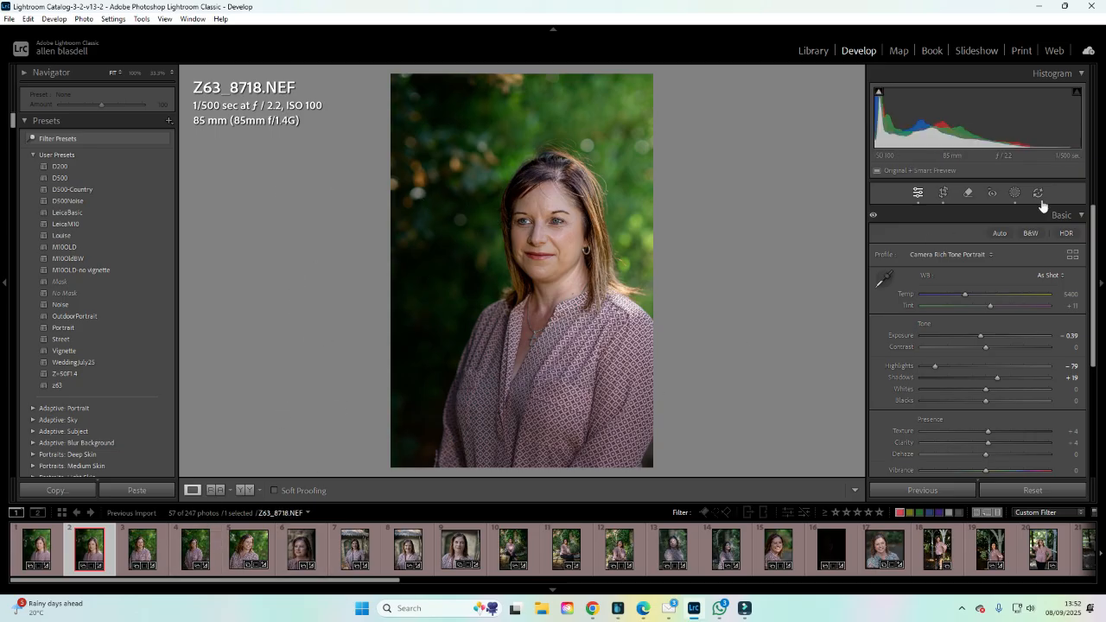
left_click(1015, 193)
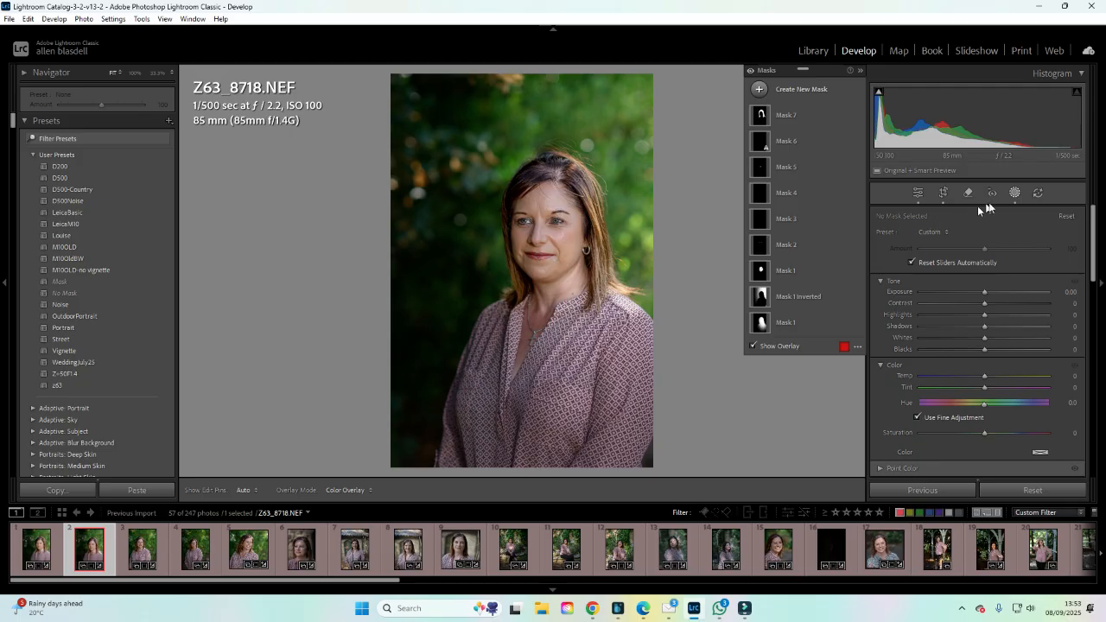
left_click(1015, 193)
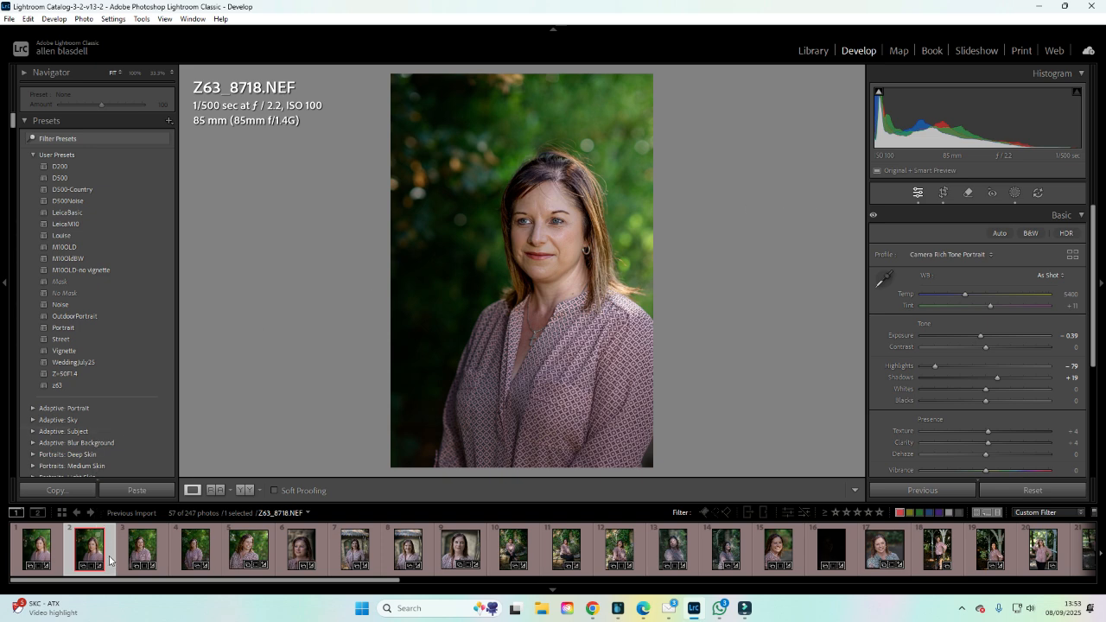
Open the third portrait and reposition Mask 1's radial gradient around the woman's face with Feather 72.
left_click(131, 556)
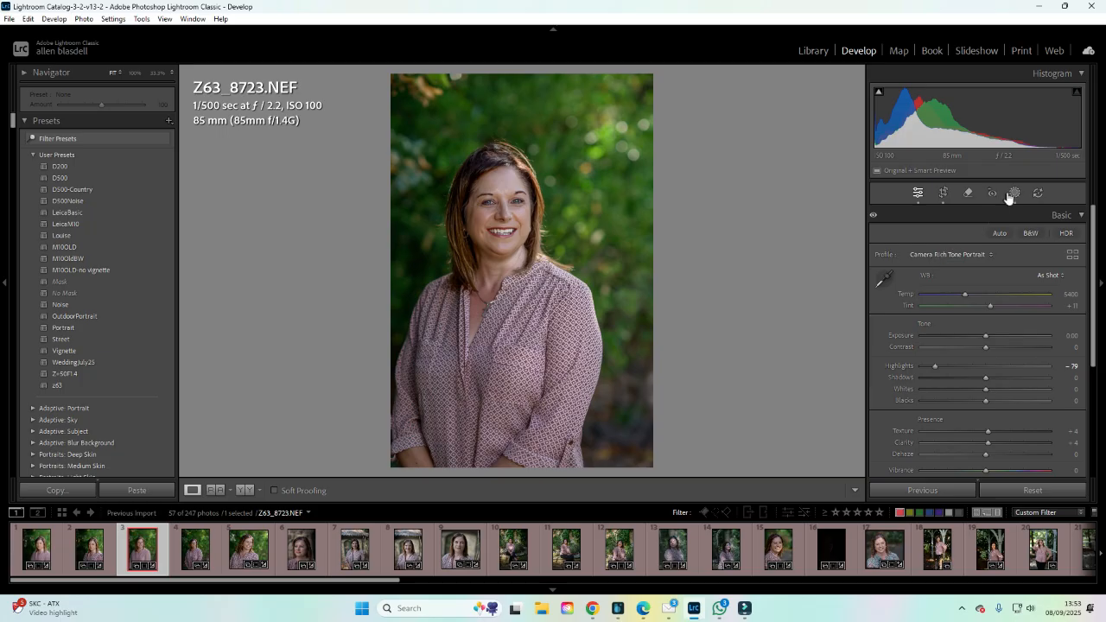
left_click(1015, 197)
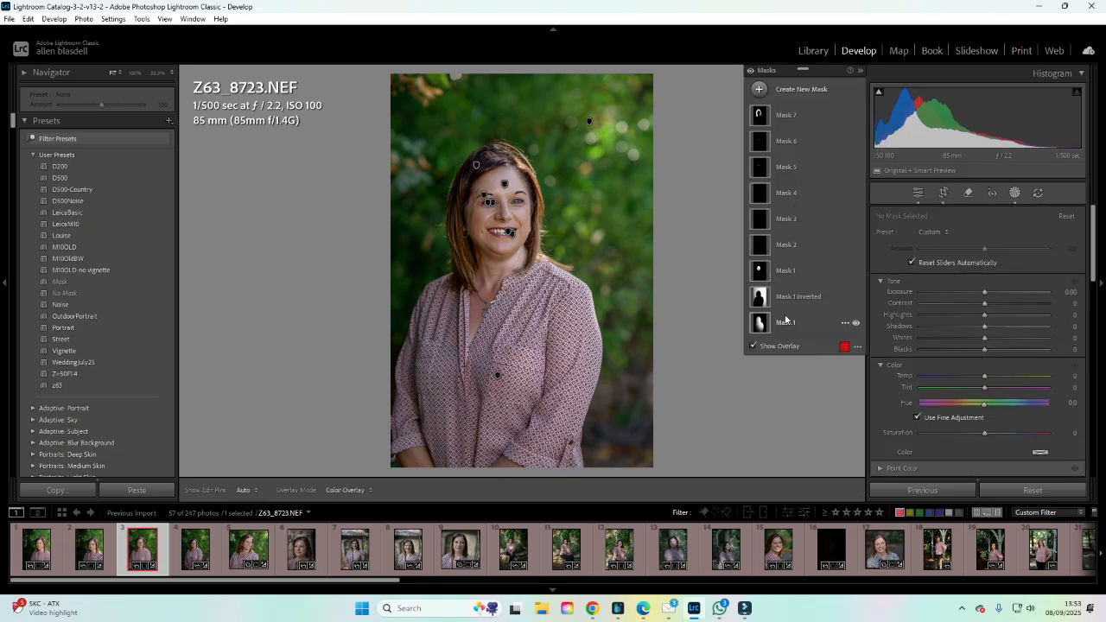
left_click(758, 324)
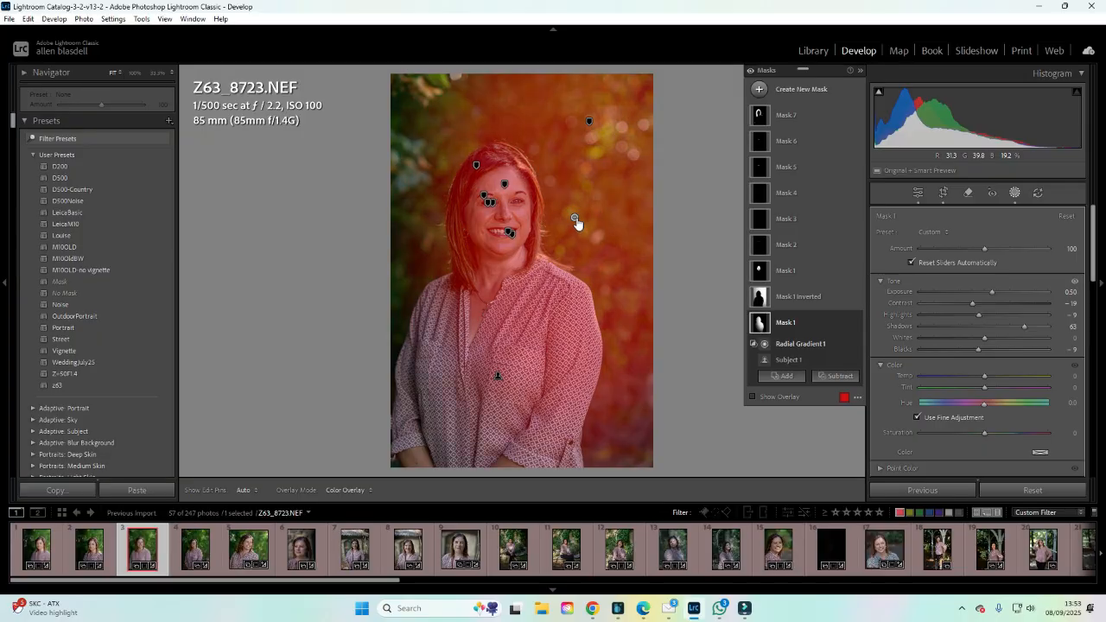
left_click(575, 218)
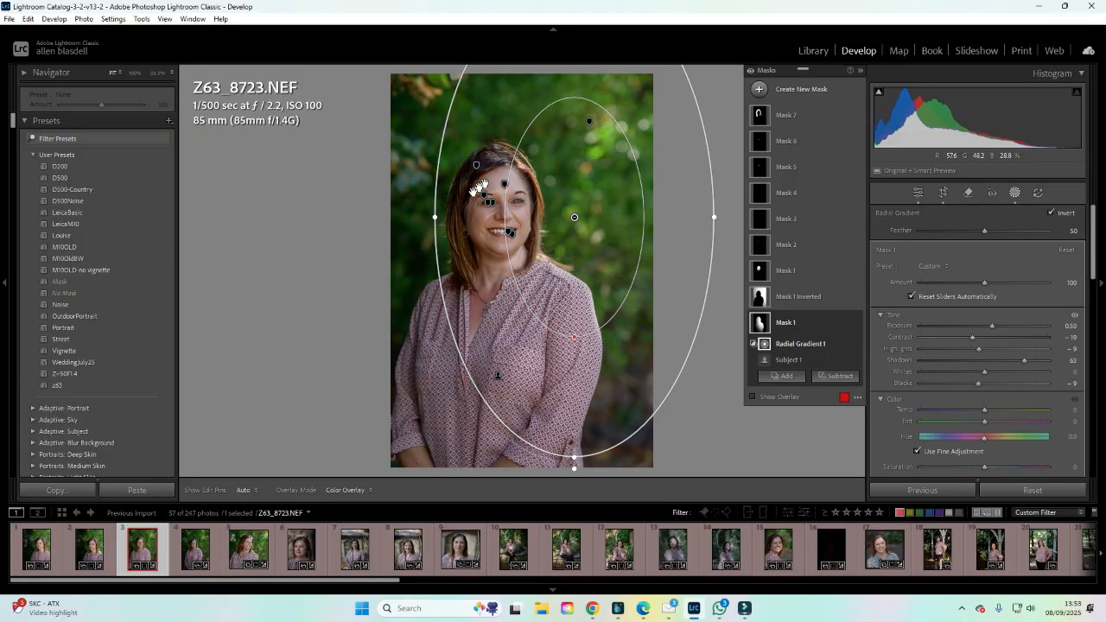
mouse_move(571, 221)
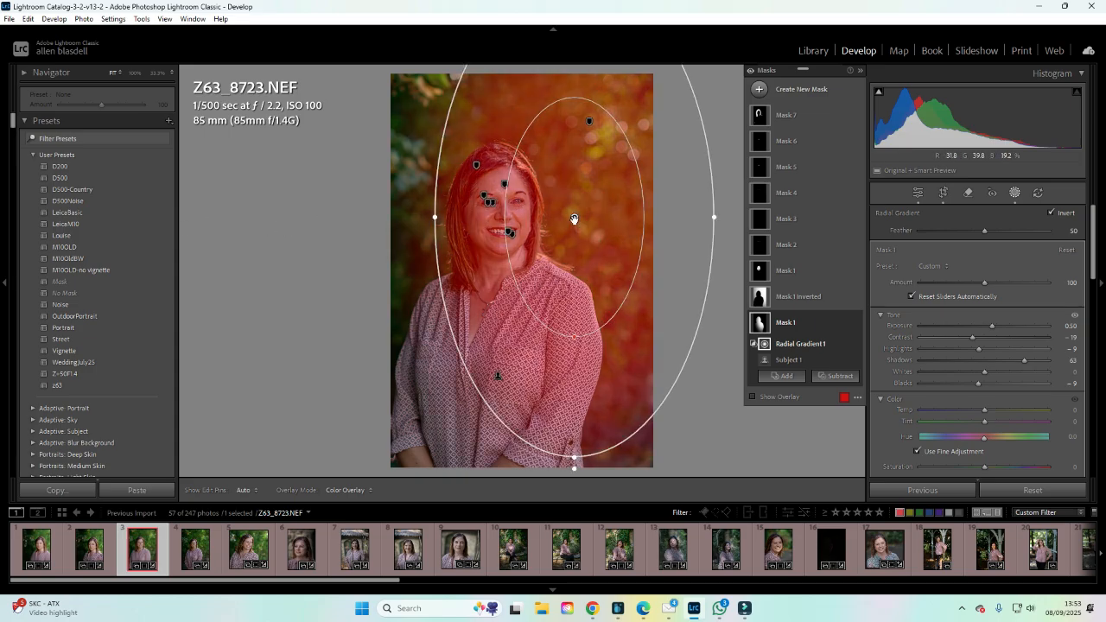
left_click_drag(575, 219, 453, 226)
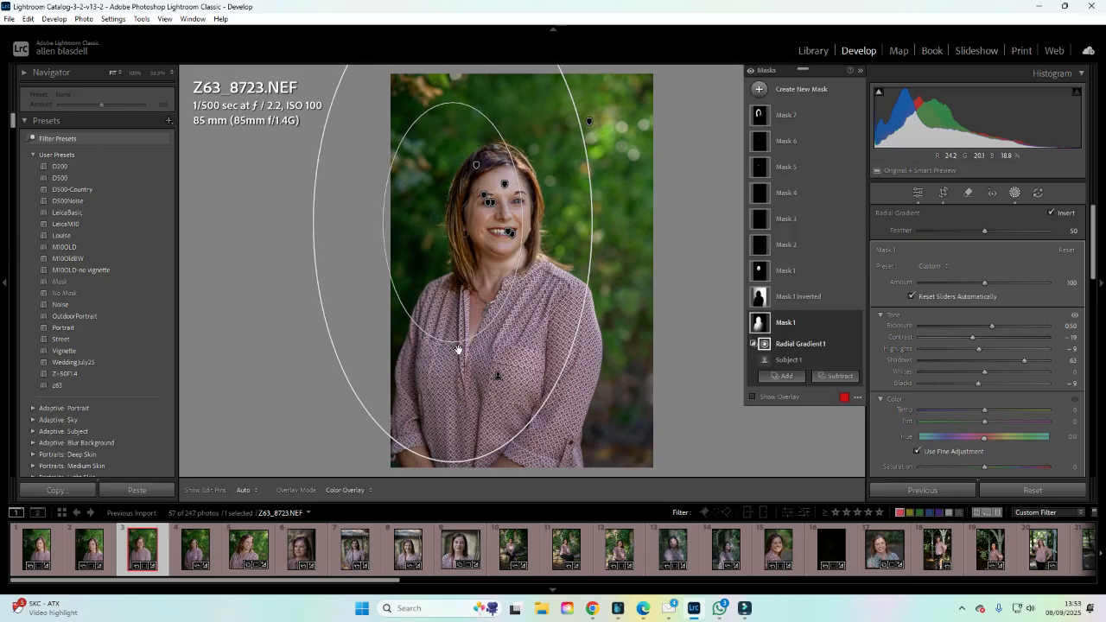
left_click_drag(451, 344, 477, 245)
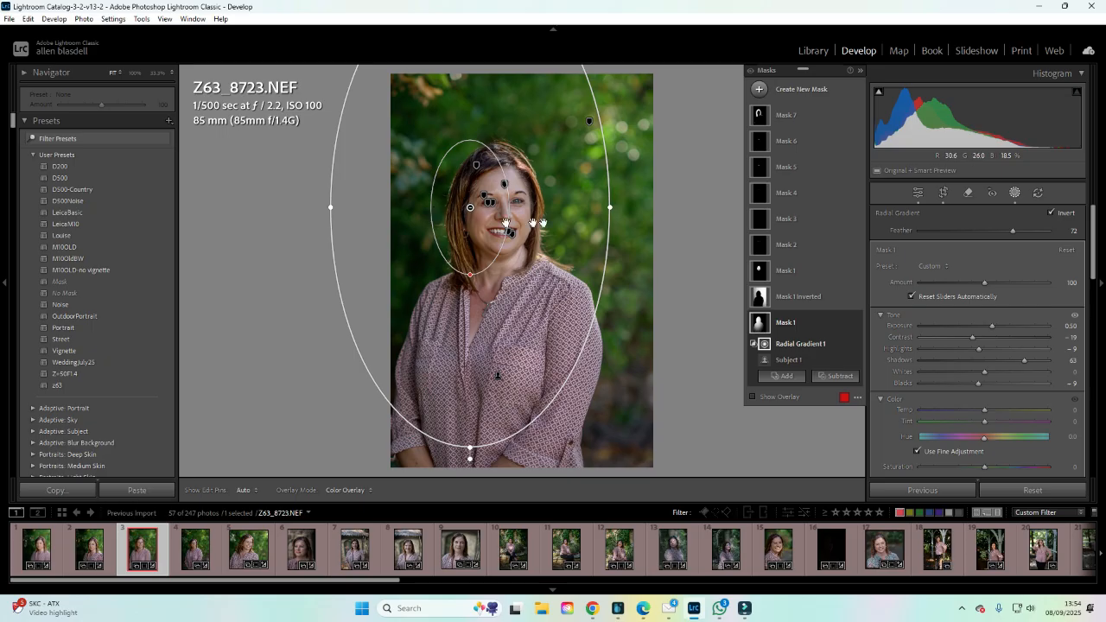
left_click_drag(438, 236, 519, 242)
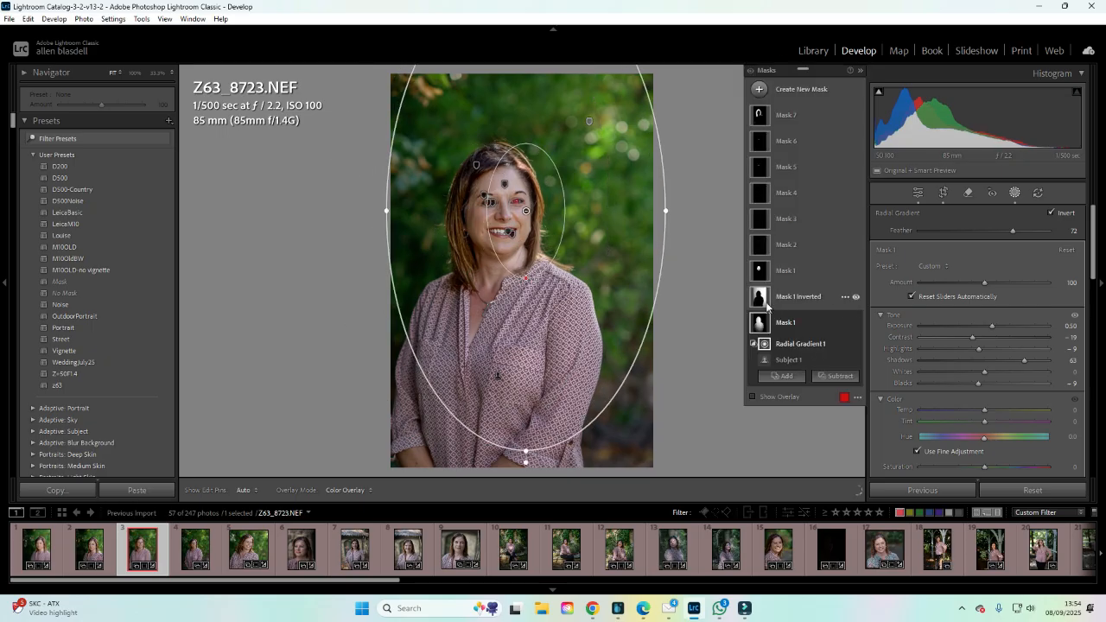
Select Mask 1 Inverted's radial gradient and reshape it around the woman on the third portrait.
left_click(786, 298)
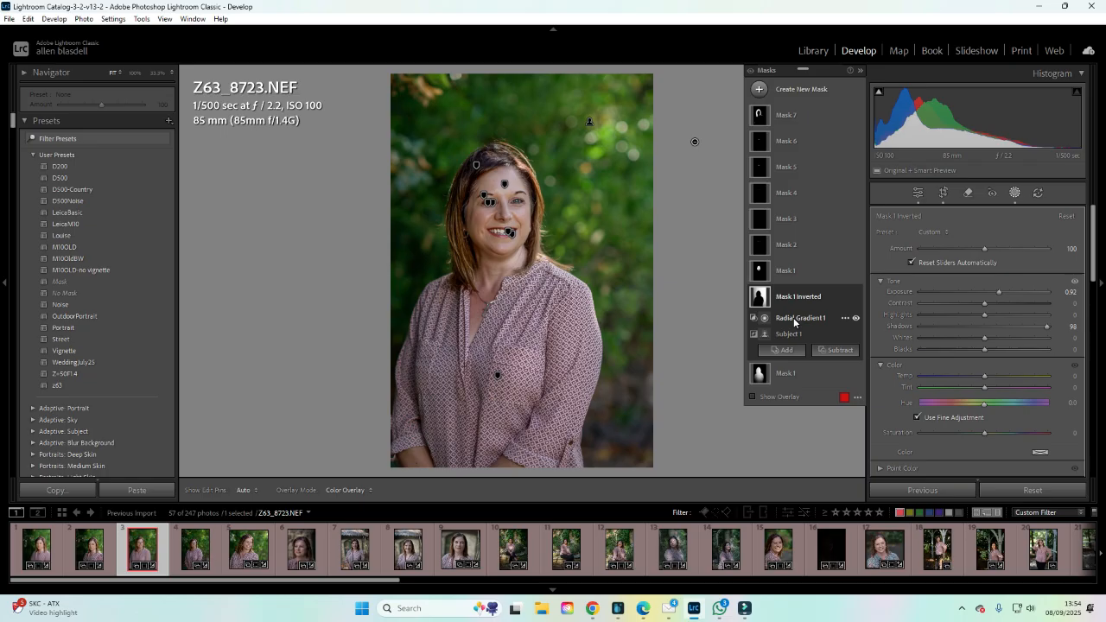
left_click(794, 320)
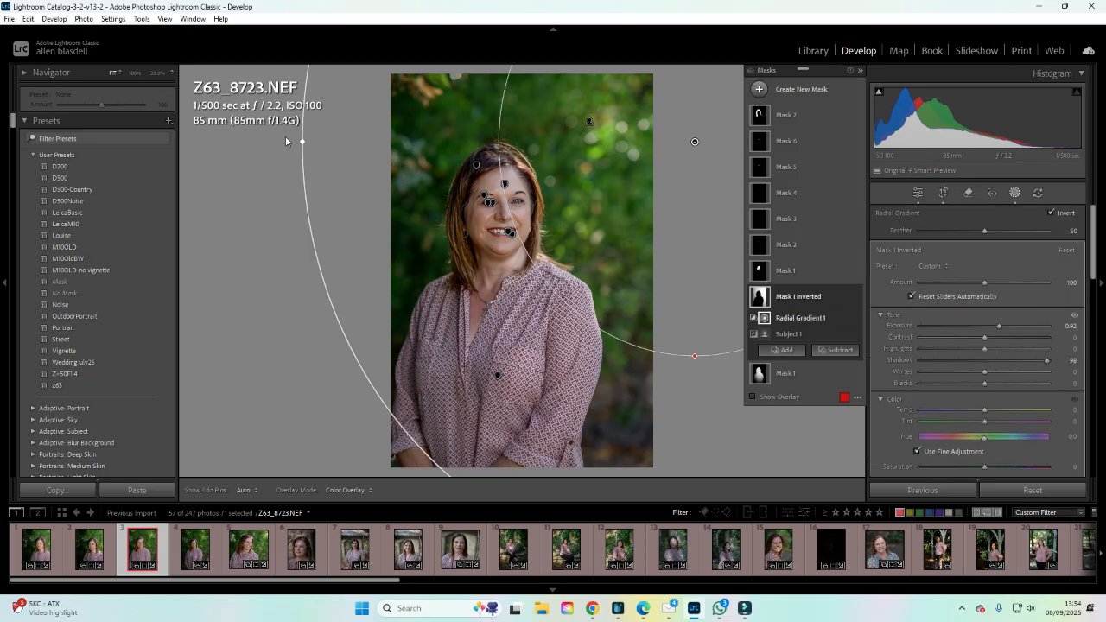
left_click_drag(305, 143, 455, 149)
left_click_drag(650, 309, 608, 207)
left_click_drag(652, 467, 632, 253)
left_click_drag(650, 106, 642, 293)
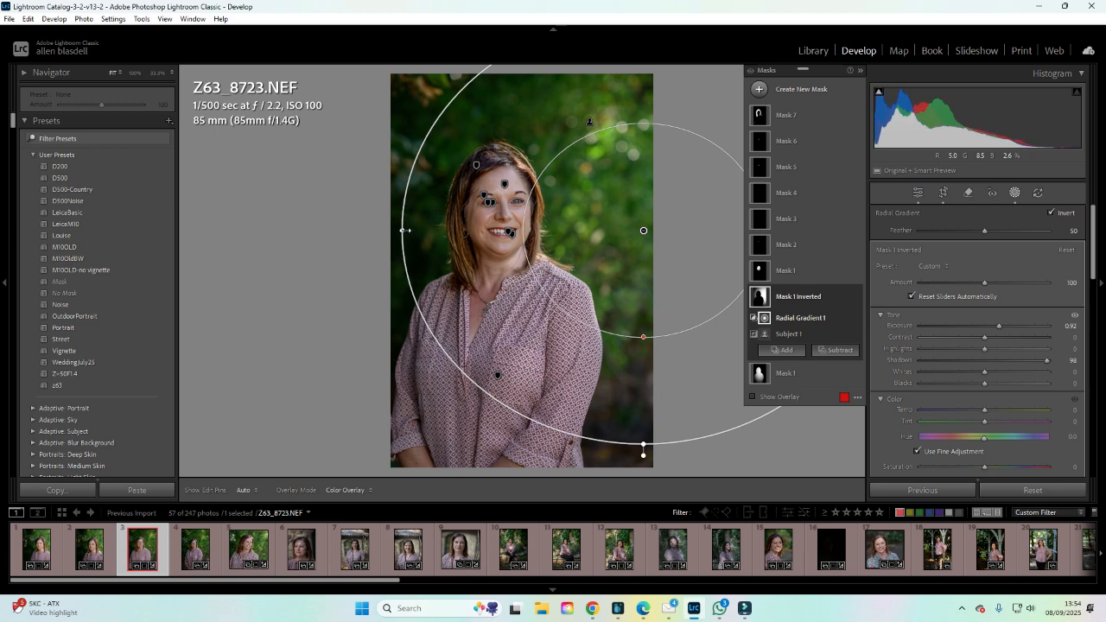
left_click_drag(398, 227, 433, 227)
left_click_drag(601, 256, 591, 166)
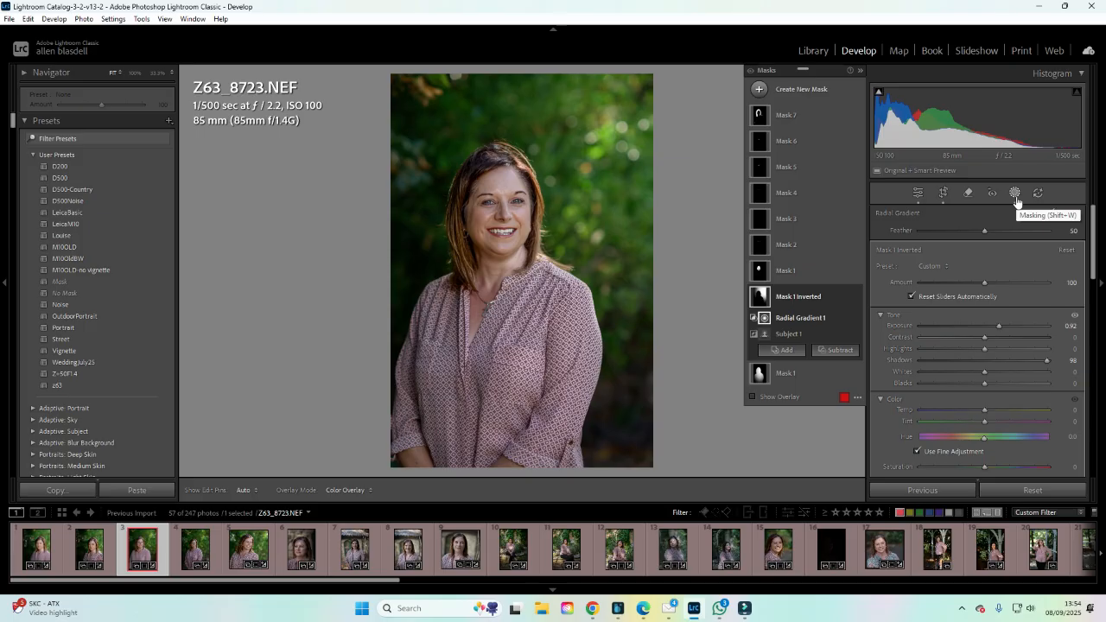
Zoom in and set the iris and pupil mask (Mask 4) Exposure to 0.05.
left_click(1015, 195)
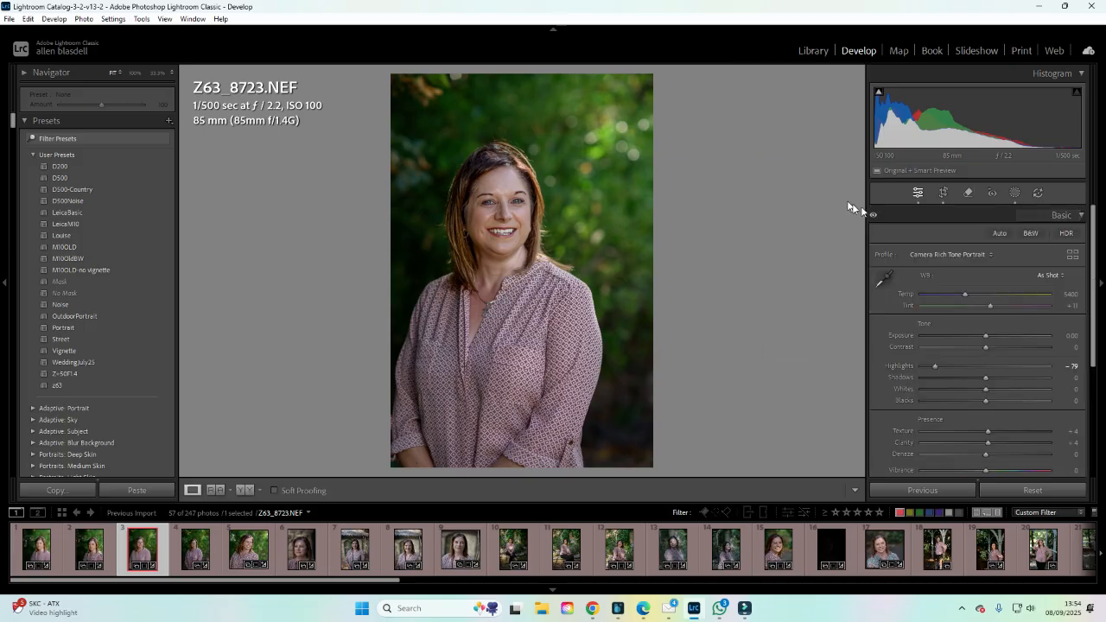
left_click(1011, 194)
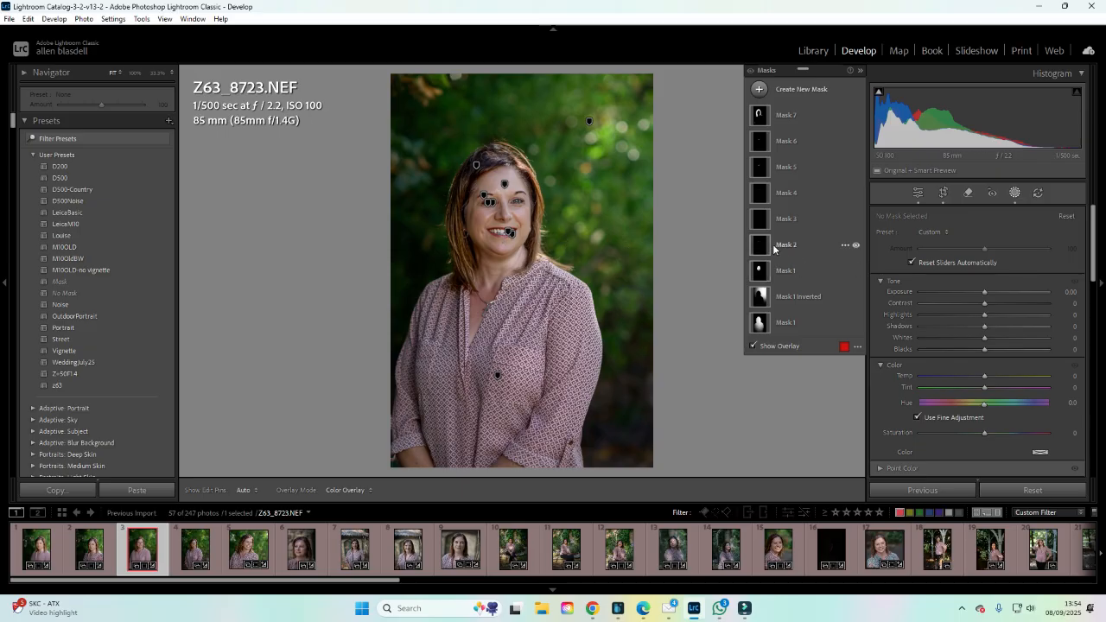
left_click(157, 73)
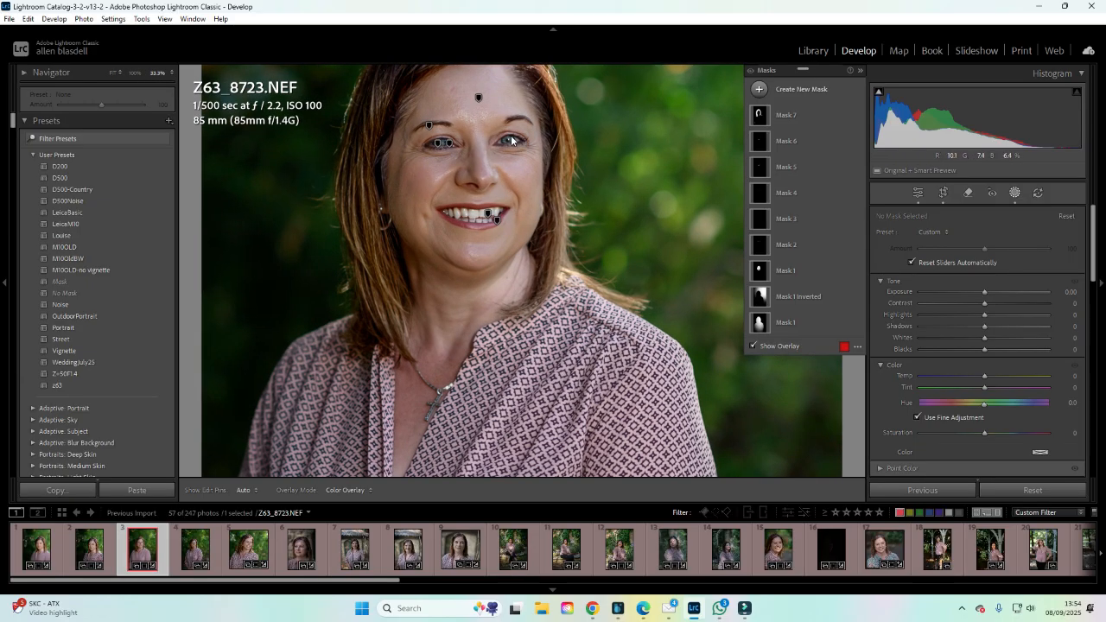
left_click(768, 192)
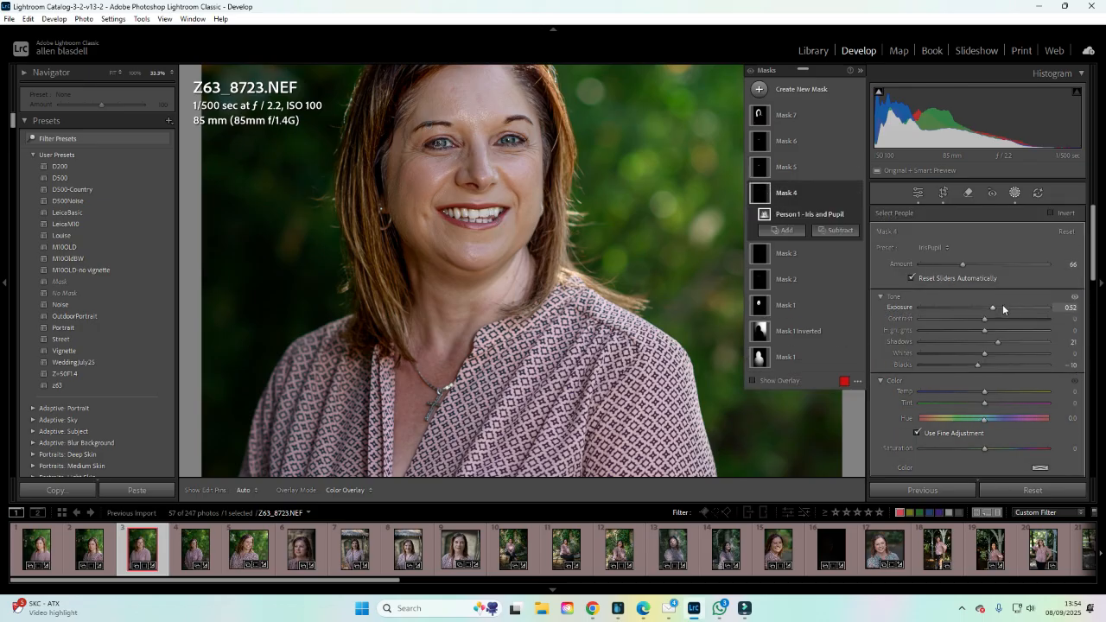
mouse_move(995, 308)
left_mouse_down()
mouse_move(949, 305)
mouse_move(988, 306)
left_mouse_up()
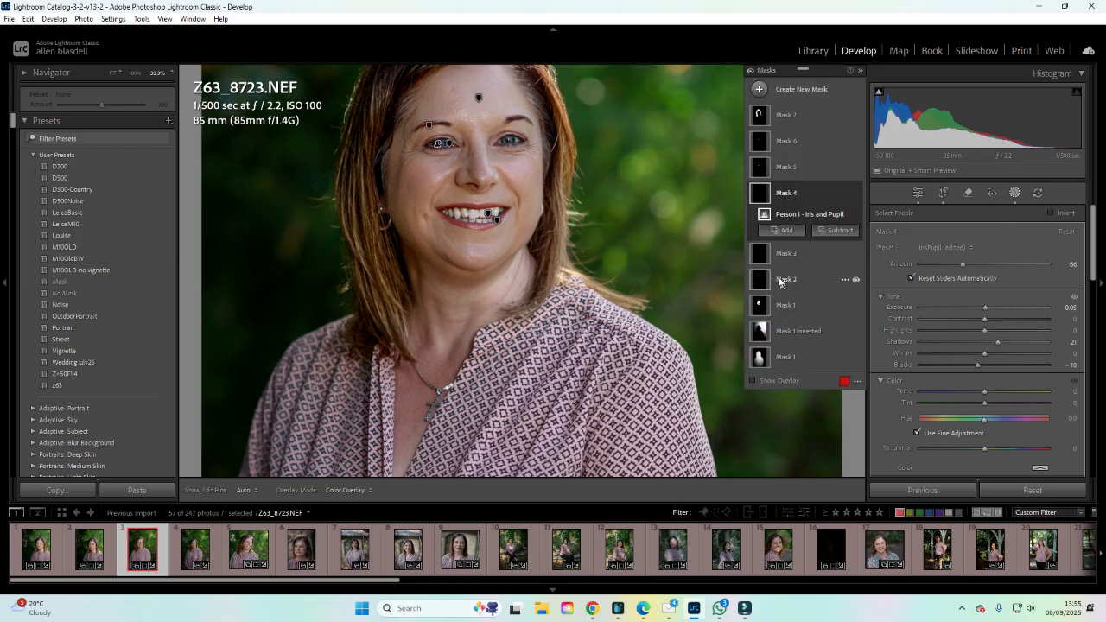
Select the teeth mask (Mask 6) and set its Amount to 30 and Exposure to -1.03.
left_click(765, 143)
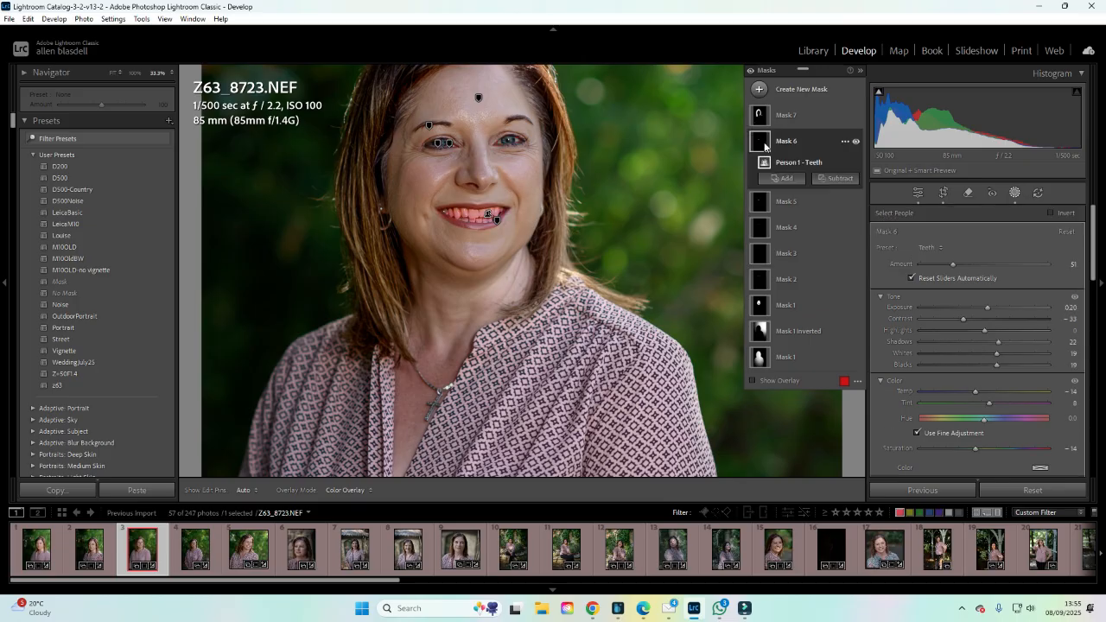
left_click_drag(987, 307, 986, 306)
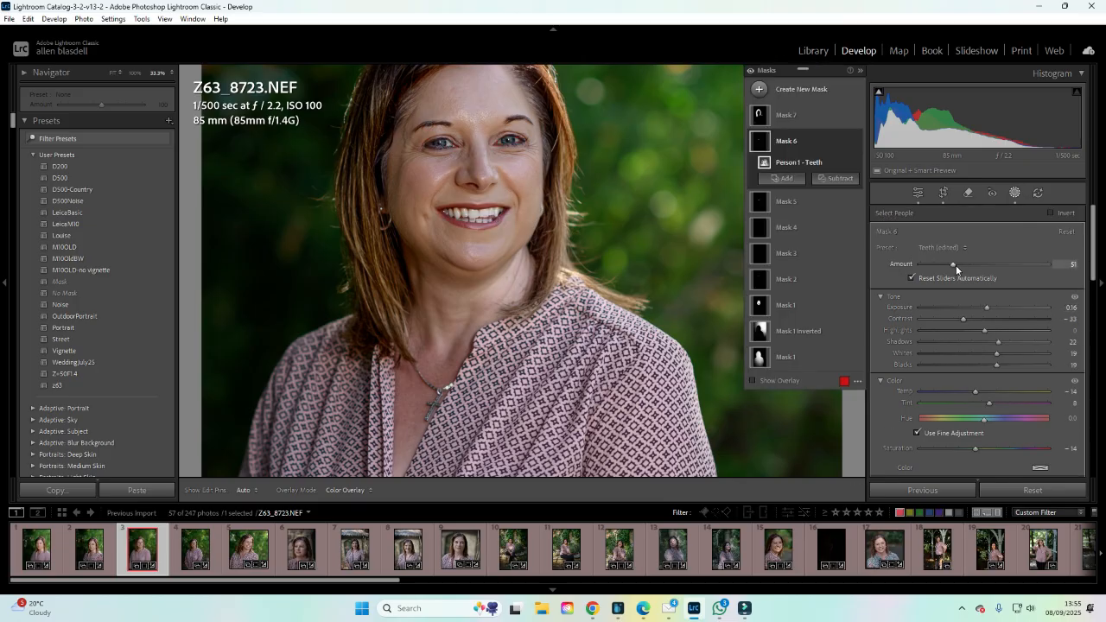
mouse_move(956, 267)
left_mouse_down()
mouse_move(926, 264)
mouse_move(942, 266)
left_mouse_up()
left_click_drag(990, 308, 971, 306)
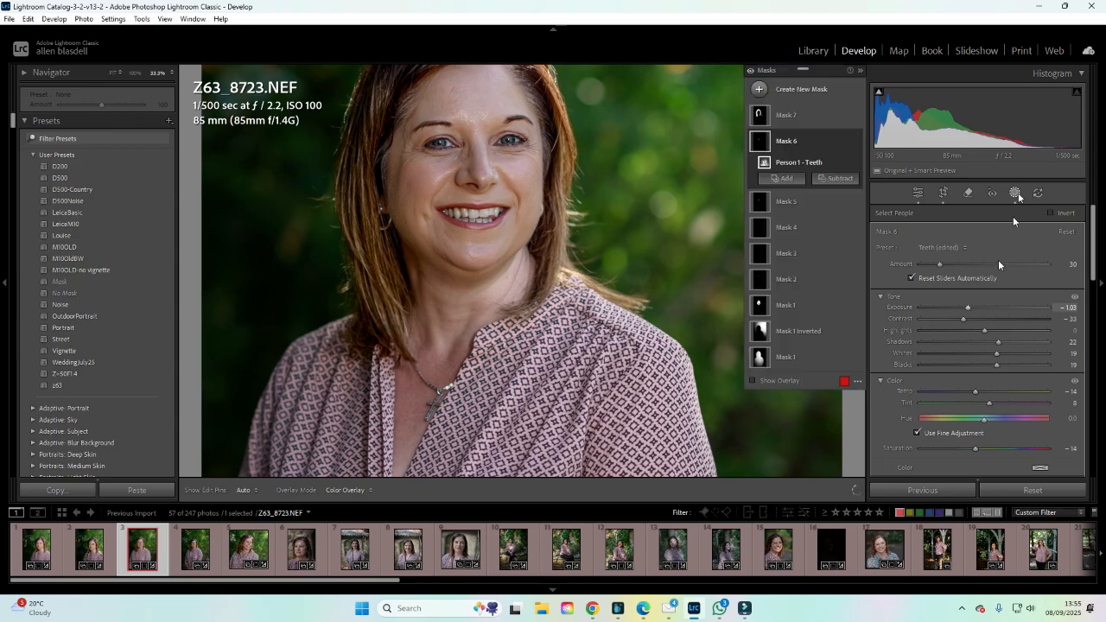
Close the masks and inspect the third portrait at fit and 50% zoom, panning around the face.
left_click(1016, 193)
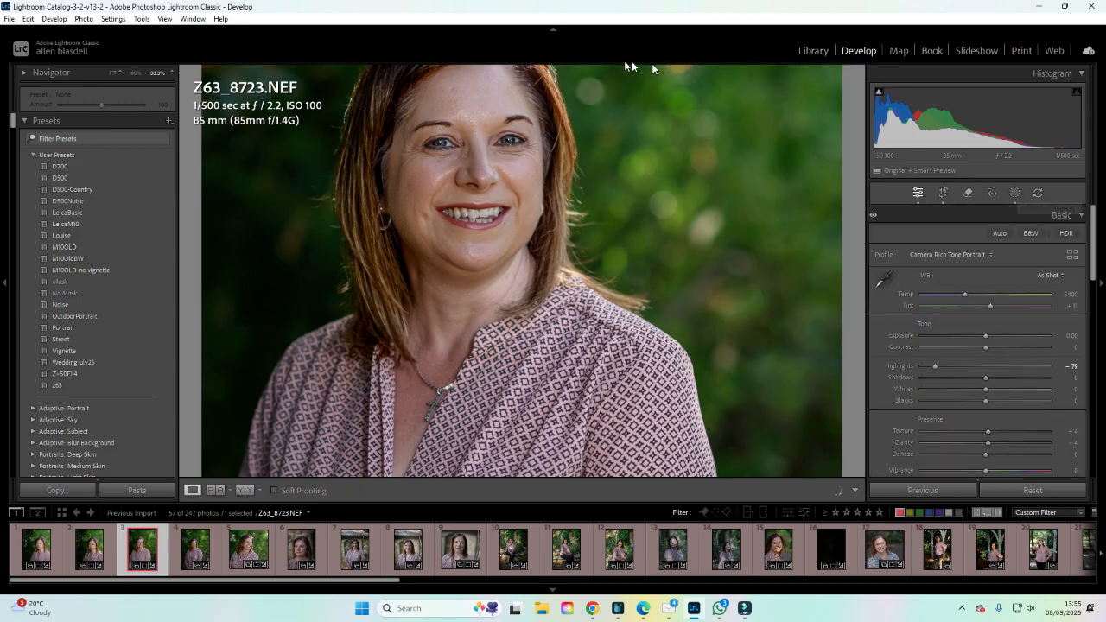
left_click(616, 188)
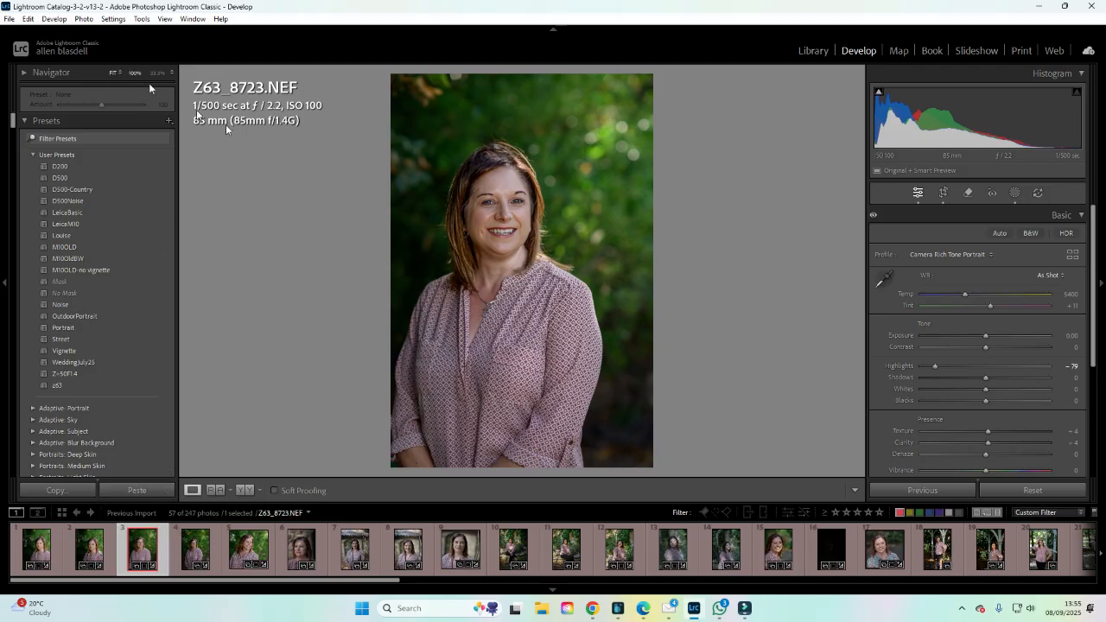
key("z")
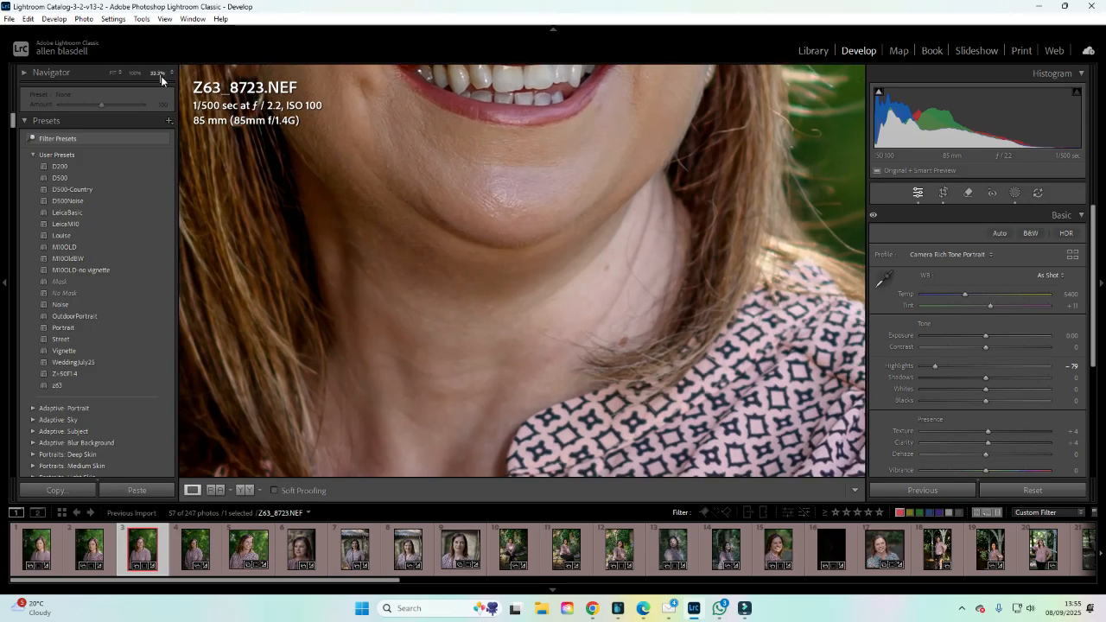
left_click(157, 74)
left_click(173, 73)
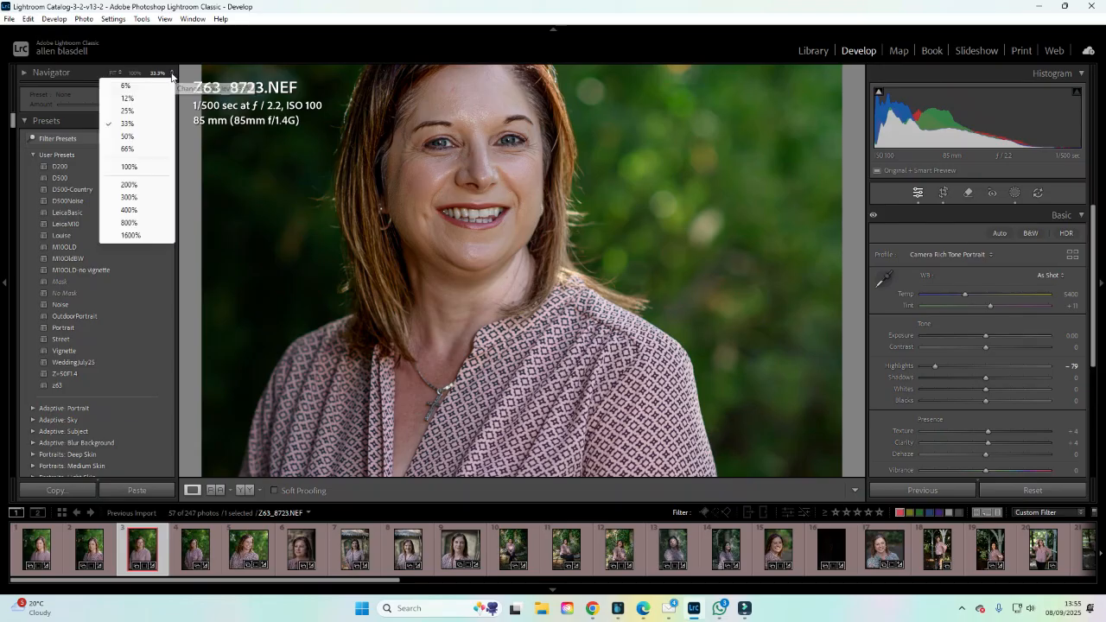
left_click(133, 139)
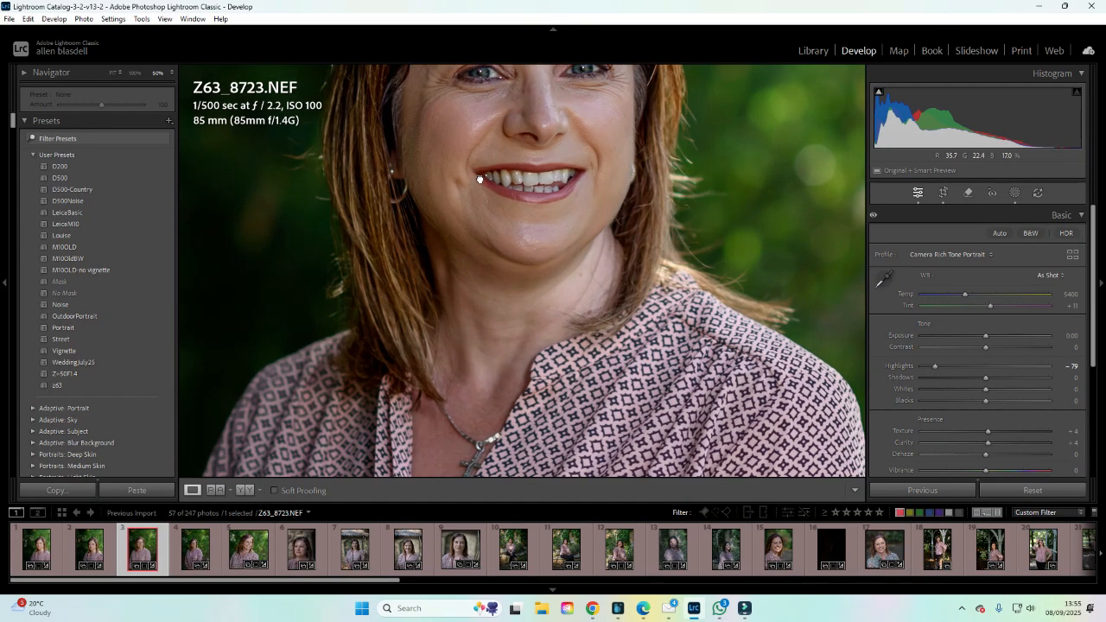
left_click_drag(476, 176, 462, 322)
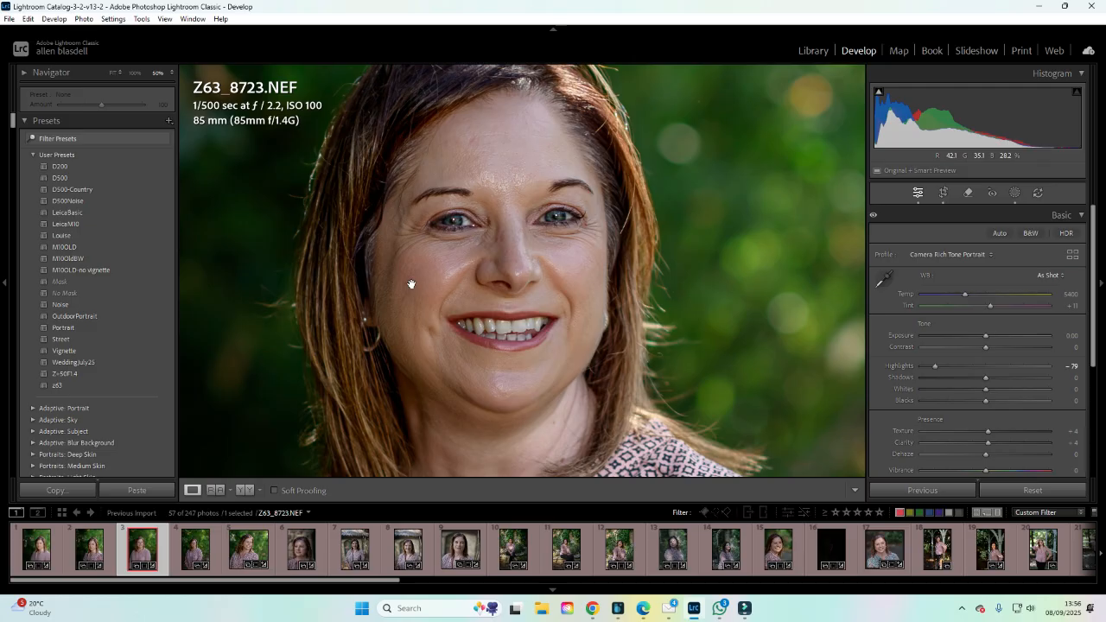
left_click(444, 157)
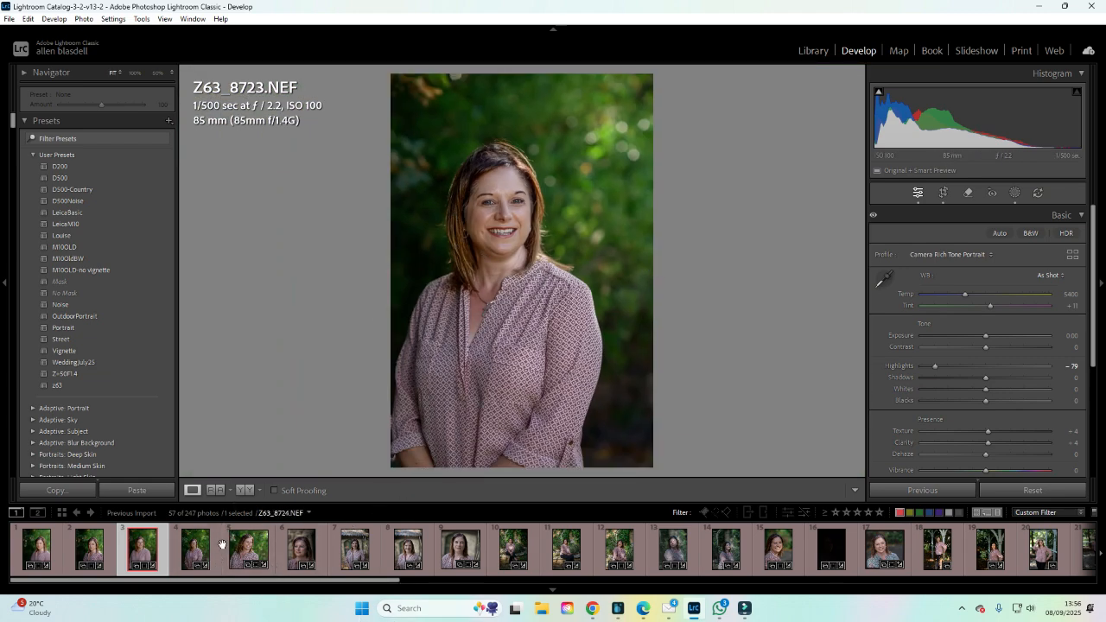
Synchronize all settings from the first portrait to the fourth portrait.
left_click(195, 547)
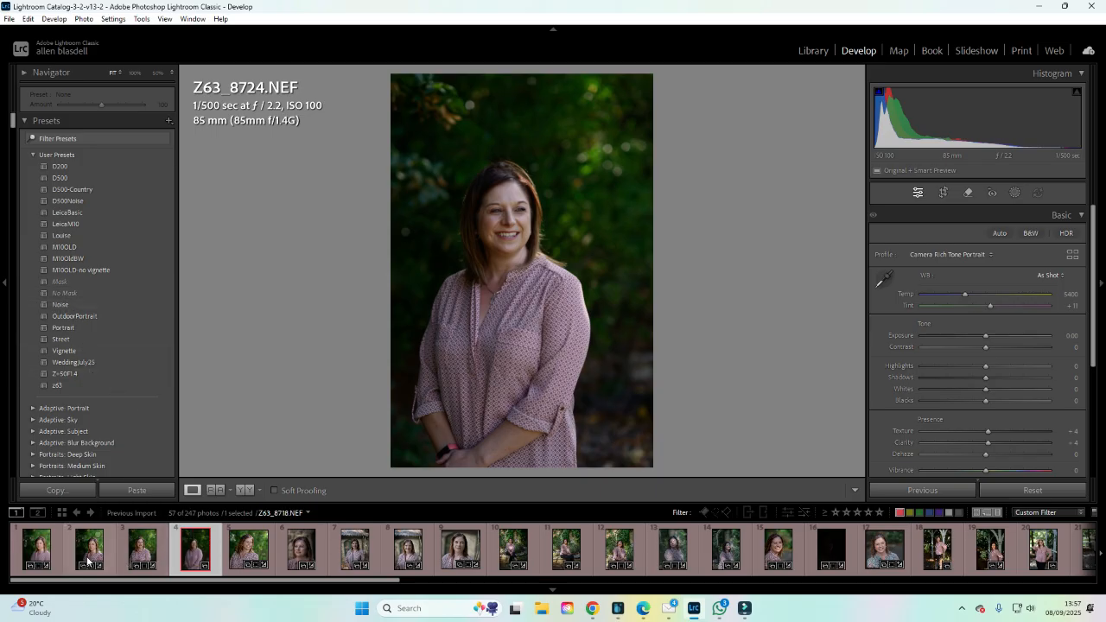
left_click(54, 547)
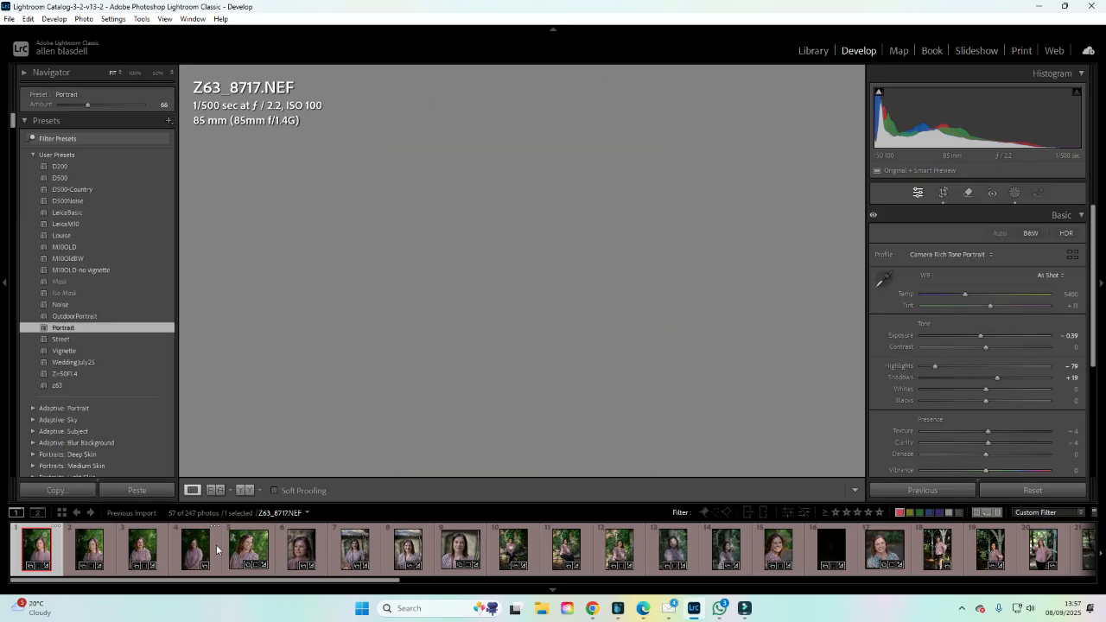
left_click(216, 544, "ctrl")
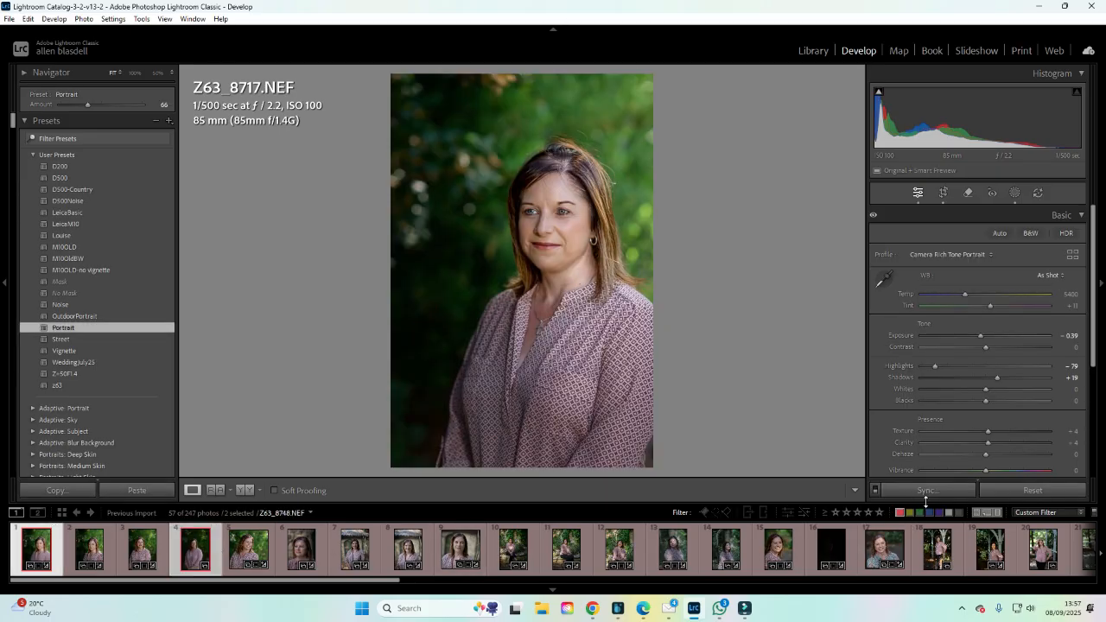
left_click(926, 491)
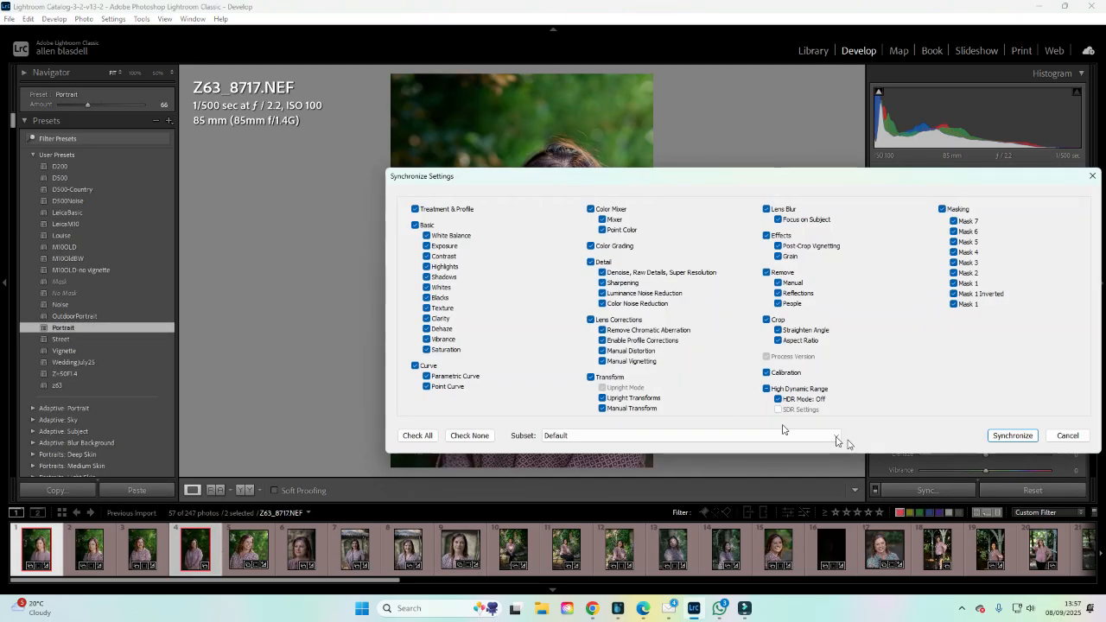
left_click(1014, 435)
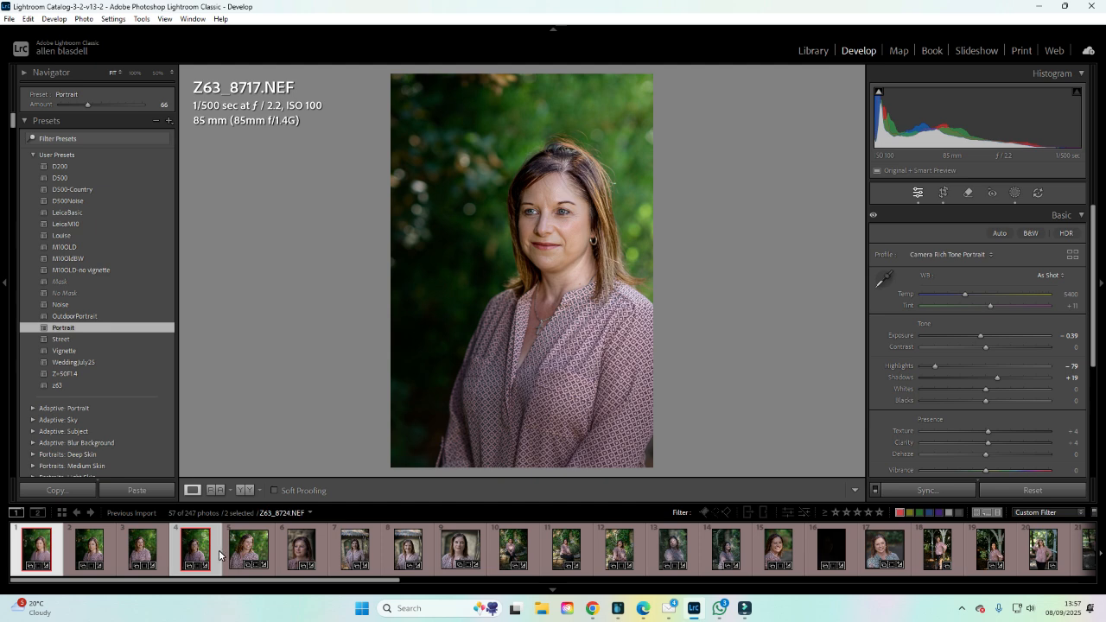
Open the fourth portrait and raise its Shadows to +53.
left_click(218, 554)
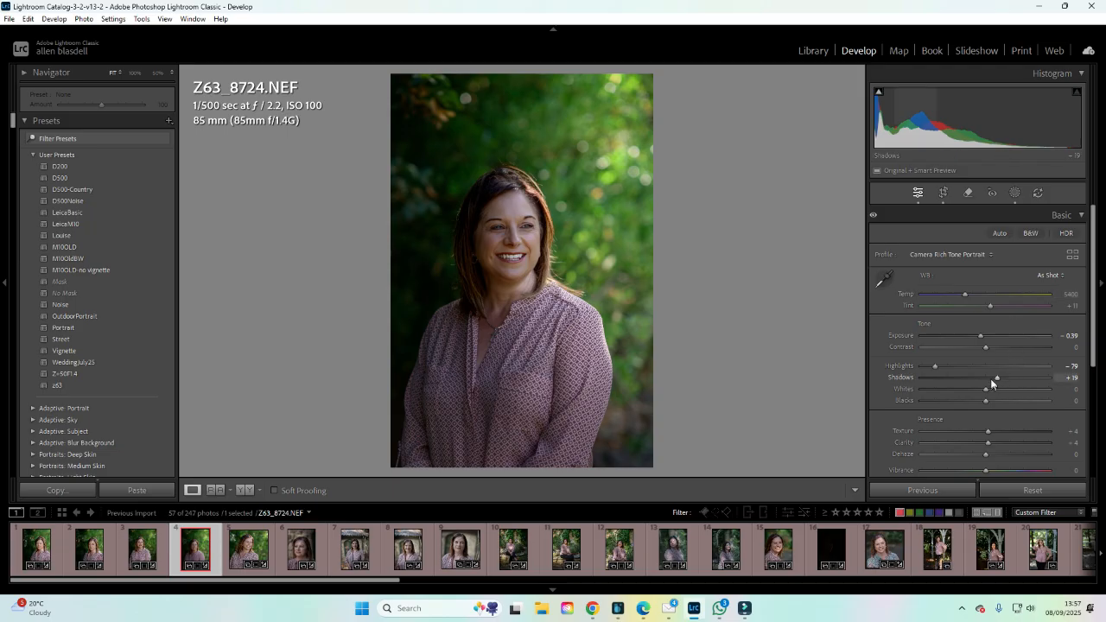
mouse_move(999, 377)
left_mouse_down()
mouse_move(1040, 377)
mouse_move(921, 376)
mouse_move(1020, 378)
left_mouse_up()
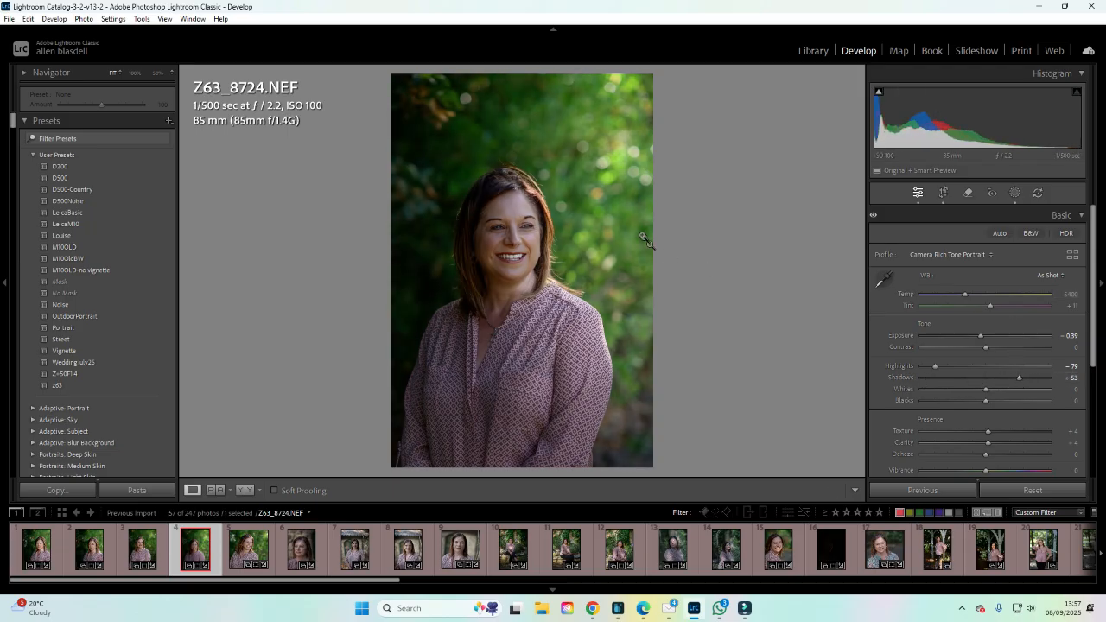
Reposition Mask 1's radial gradient around the woman's face with Feather 62 and increase the mask's Shadows.
left_click(1014, 195)
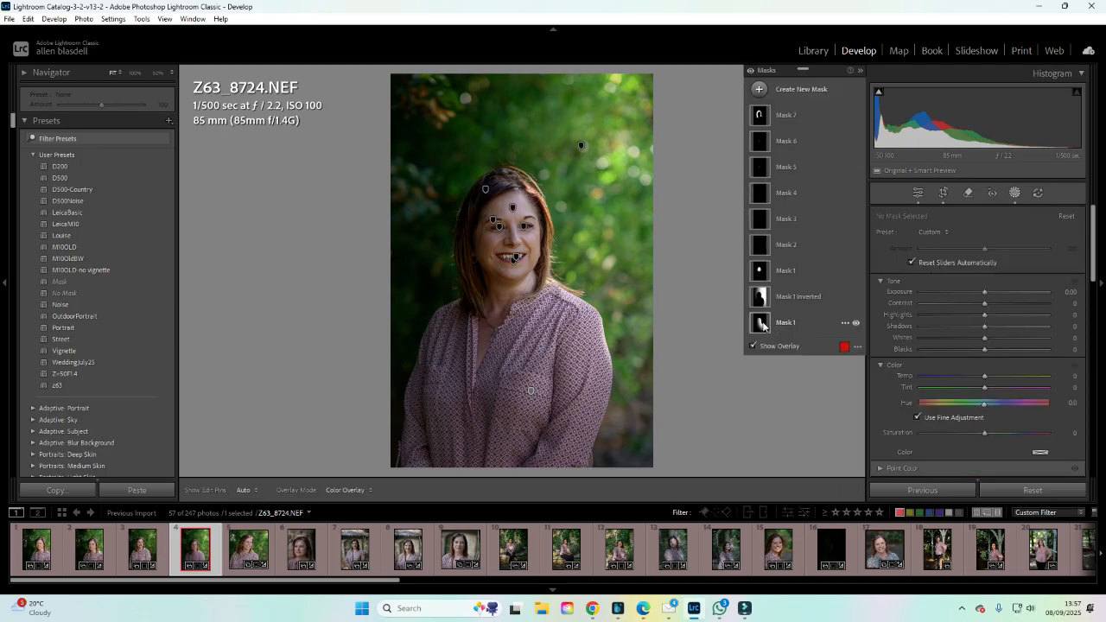
left_click(760, 324)
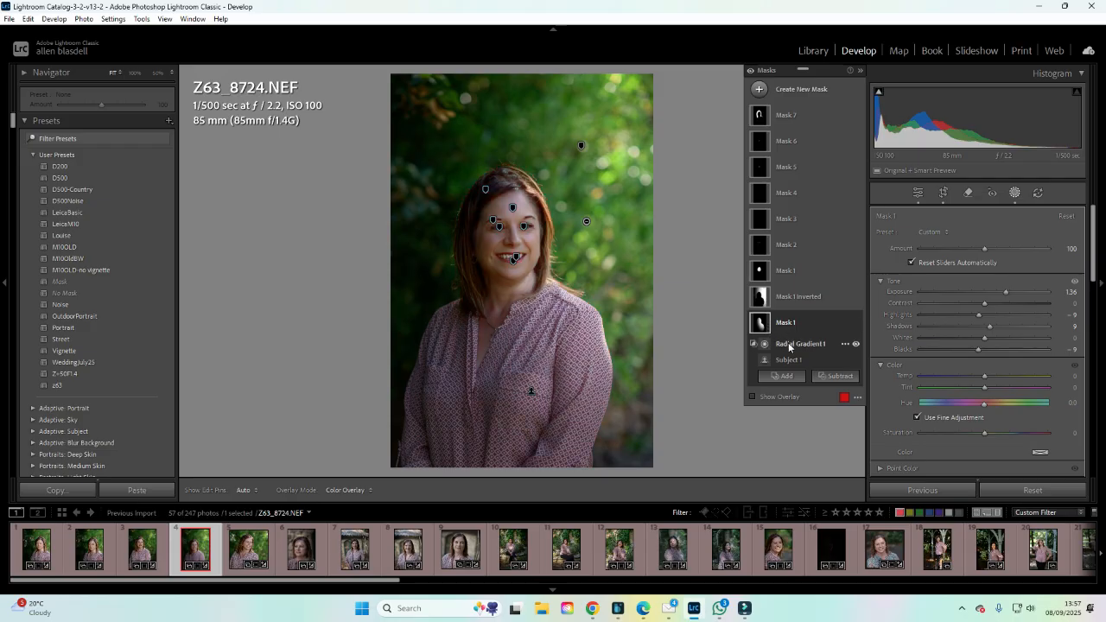
left_click(788, 344)
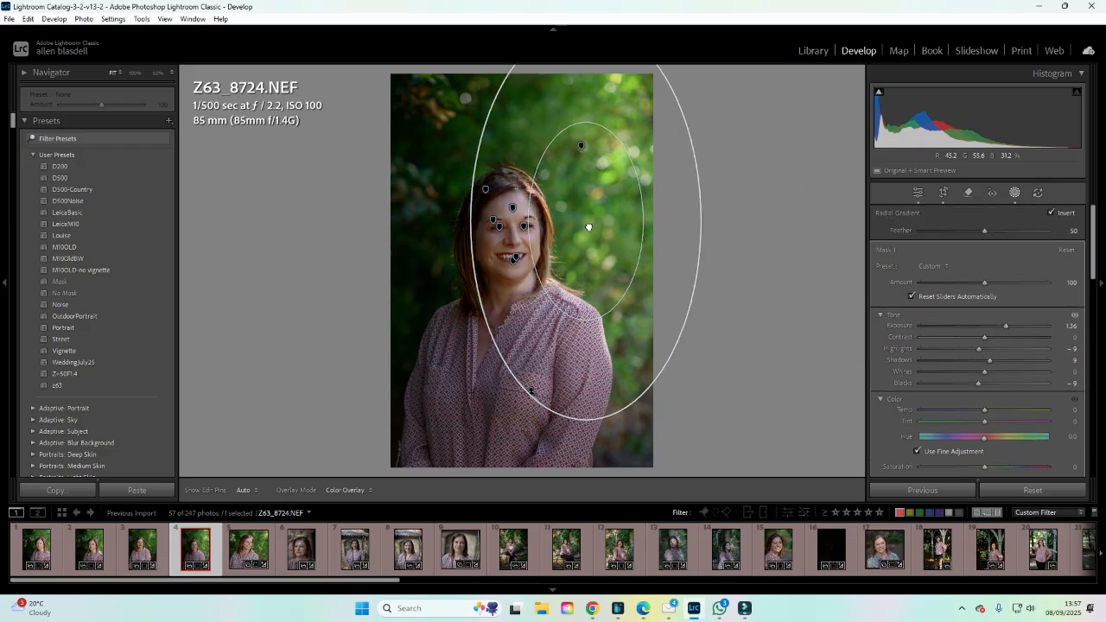
left_click_drag(589, 228, 539, 251)
left_click_drag(539, 346, 536, 322)
left_click_drag(534, 263, 526, 257)
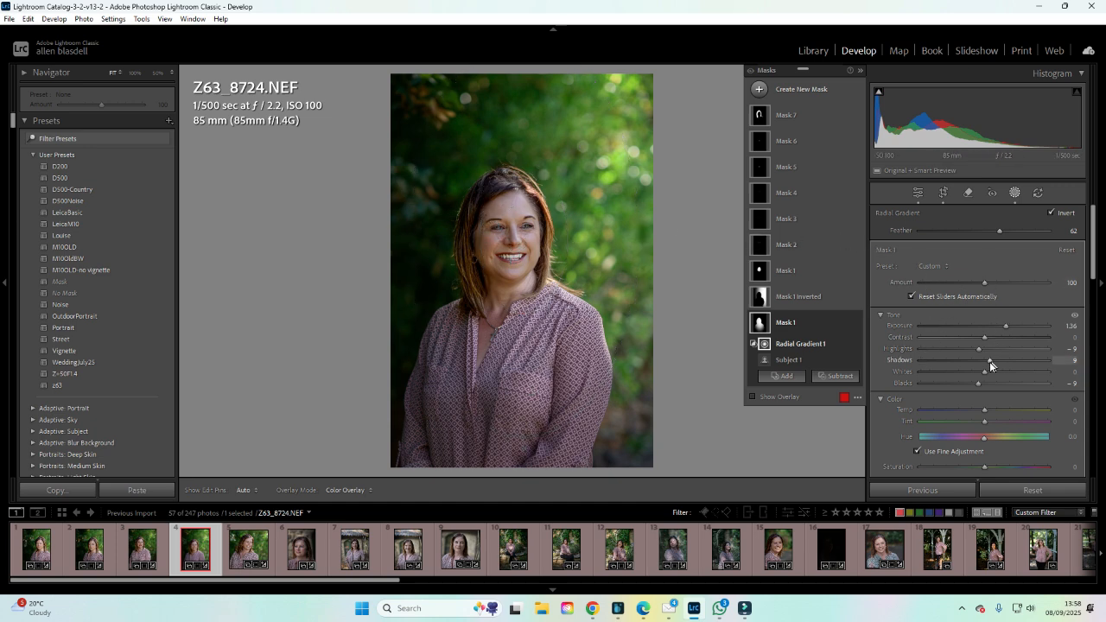
left_click_drag(989, 361, 1003, 360)
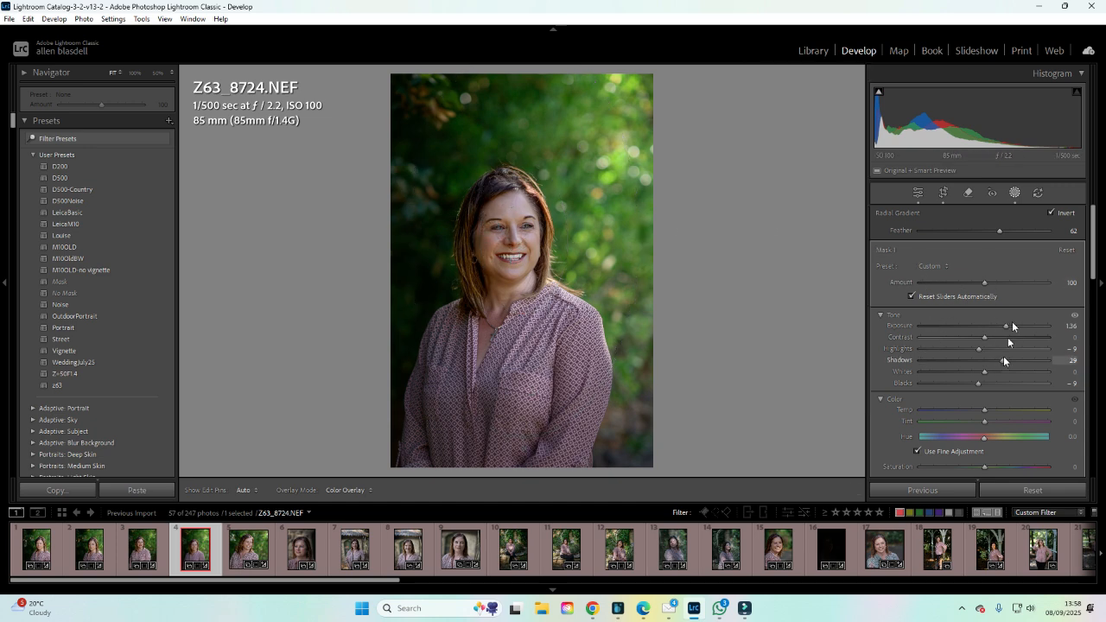
left_click(1015, 195)
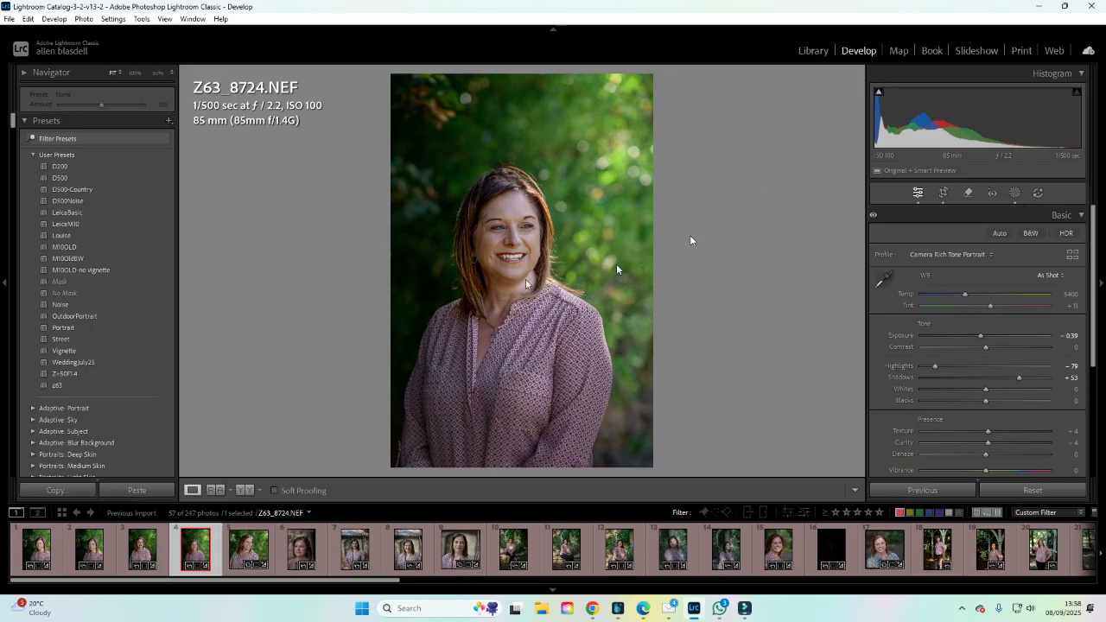
Select the teeth mask (Mask 6) and lower its Amount to about 30.
left_click(1017, 196)
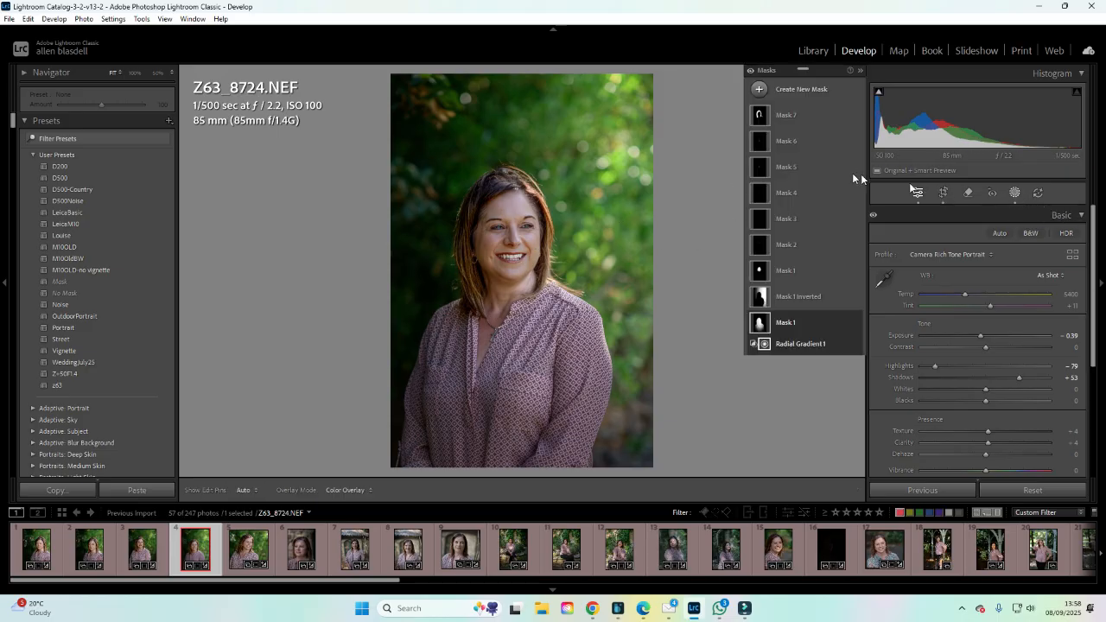
left_click(760, 144)
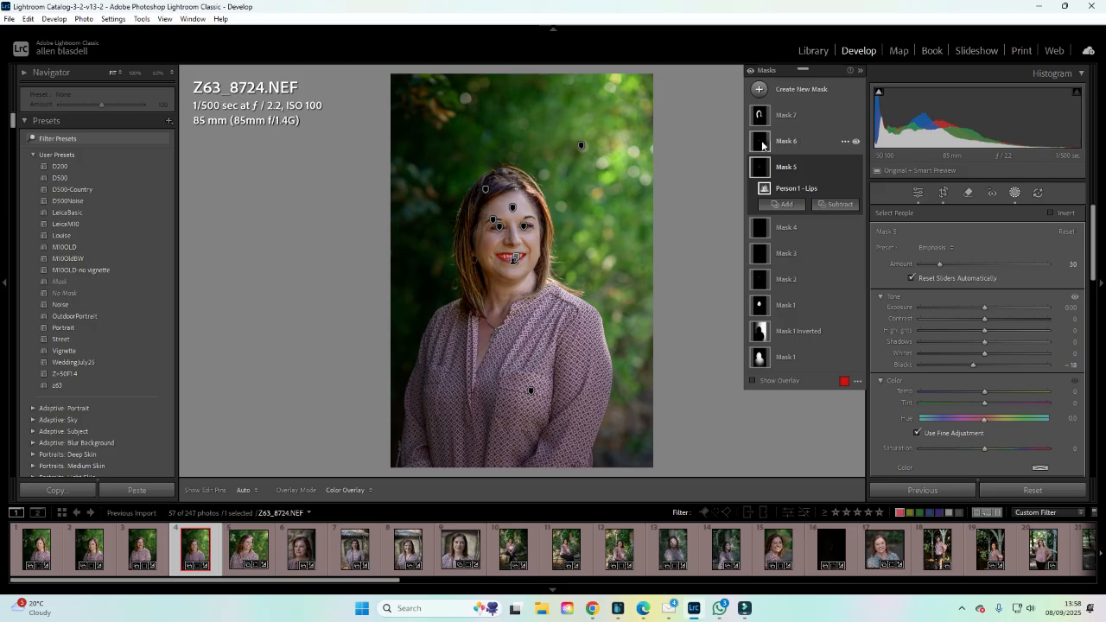
left_click(782, 163)
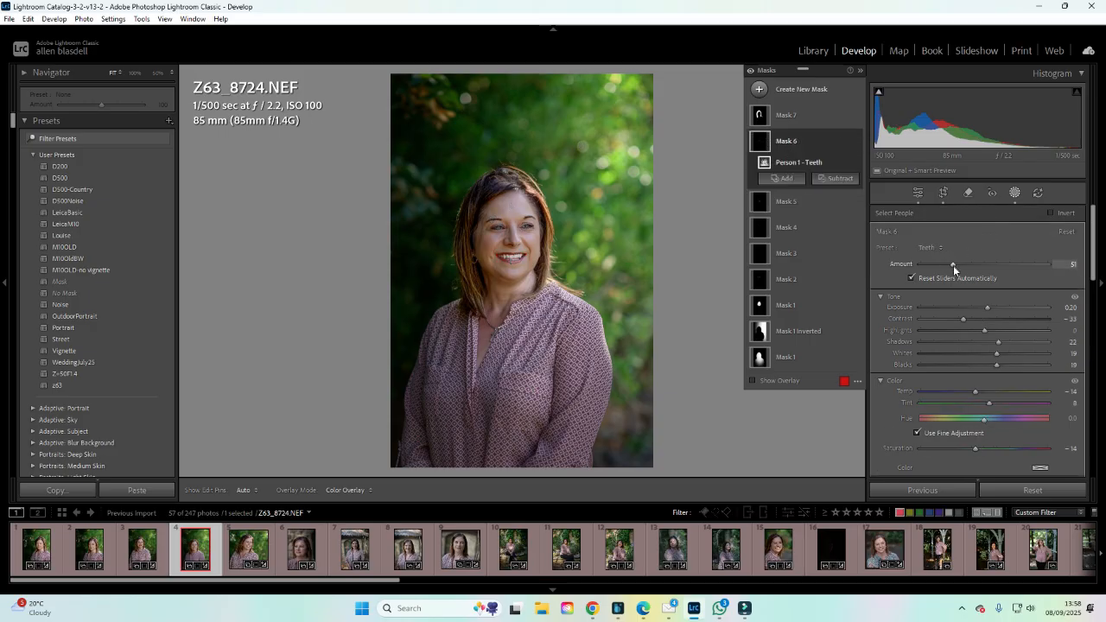
mouse_move(952, 265)
left_mouse_down()
mouse_move(927, 262)
mouse_move(937, 262)
left_mouse_up()
left_click(1014, 192)
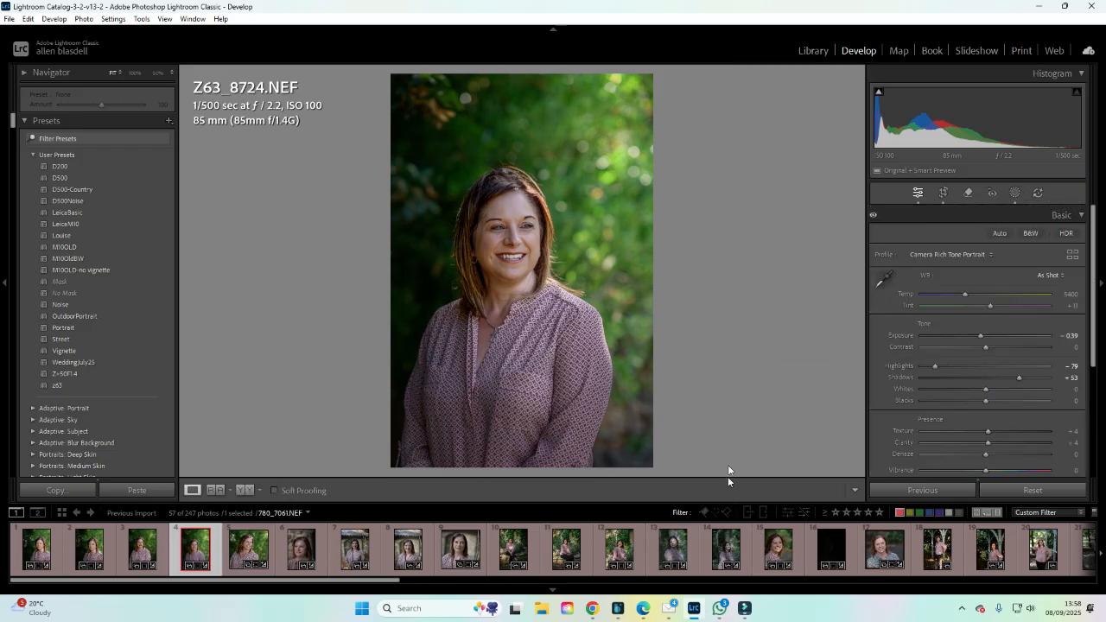
Crop the fourth portrait tighter around the woman's head and shoulders.
left_click(944, 195)
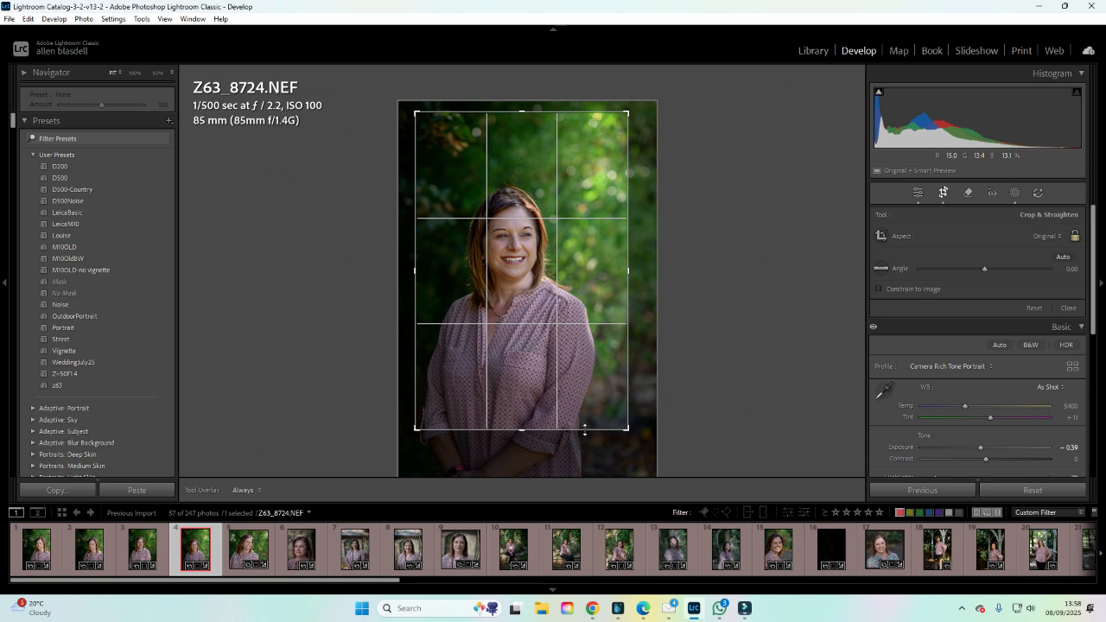
left_click_drag(584, 429, 578, 389)
left_click_drag(551, 342, 565, 269)
left_click_drag(528, 386, 528, 363)
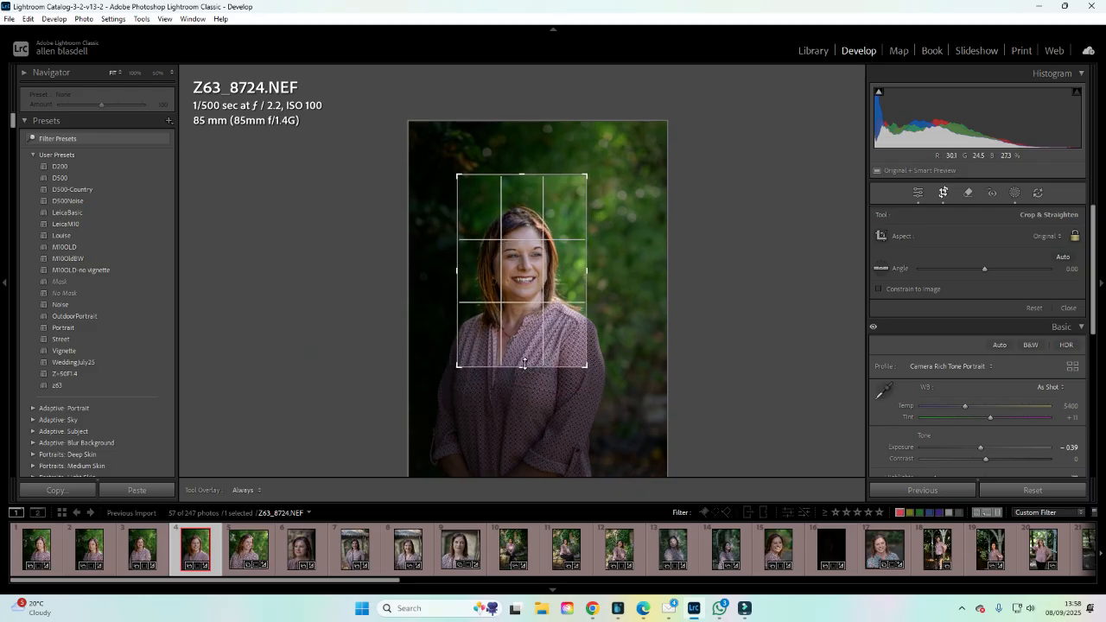
left_click_drag(536, 300, 535, 283)
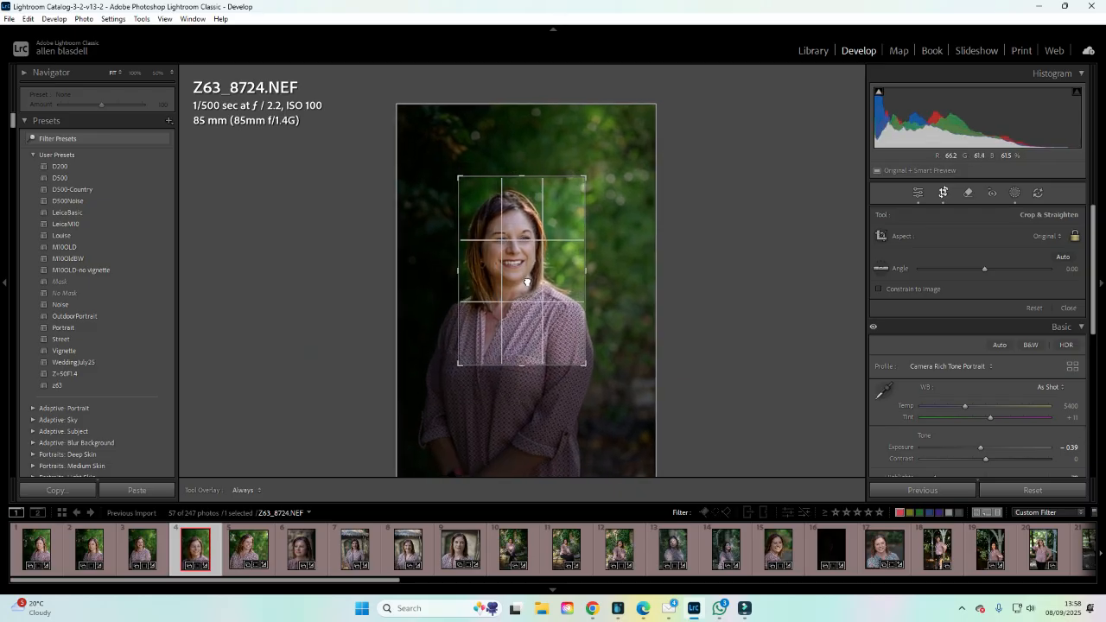
left_click(944, 203)
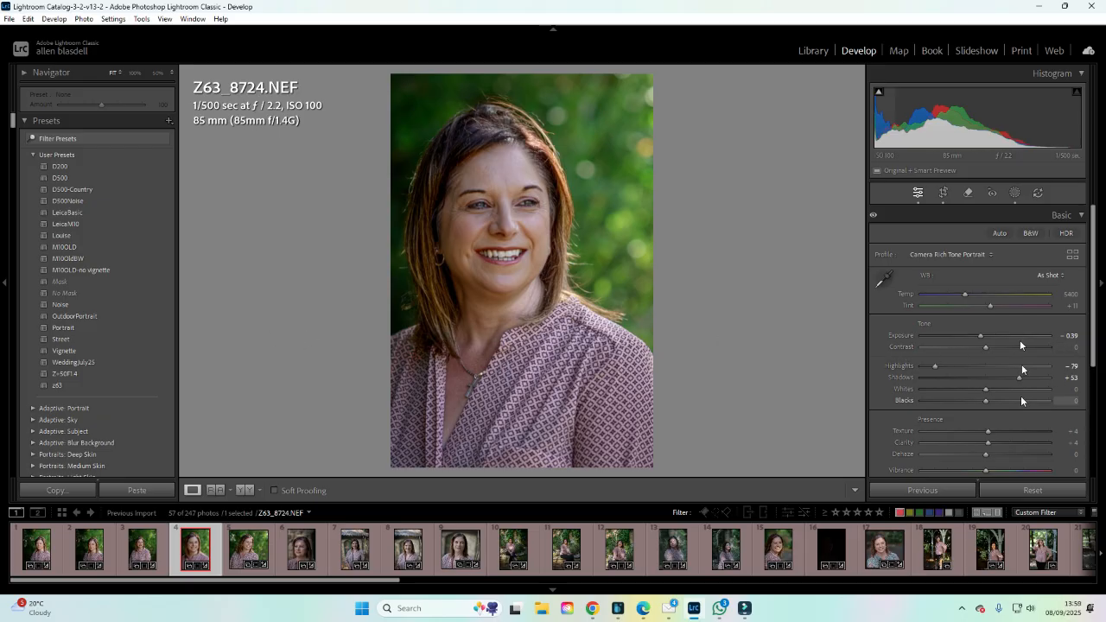
Apply the Vignette preset to the fourth portrait and set its Amount to 187.
scroll(1020, 390, "down", 3)
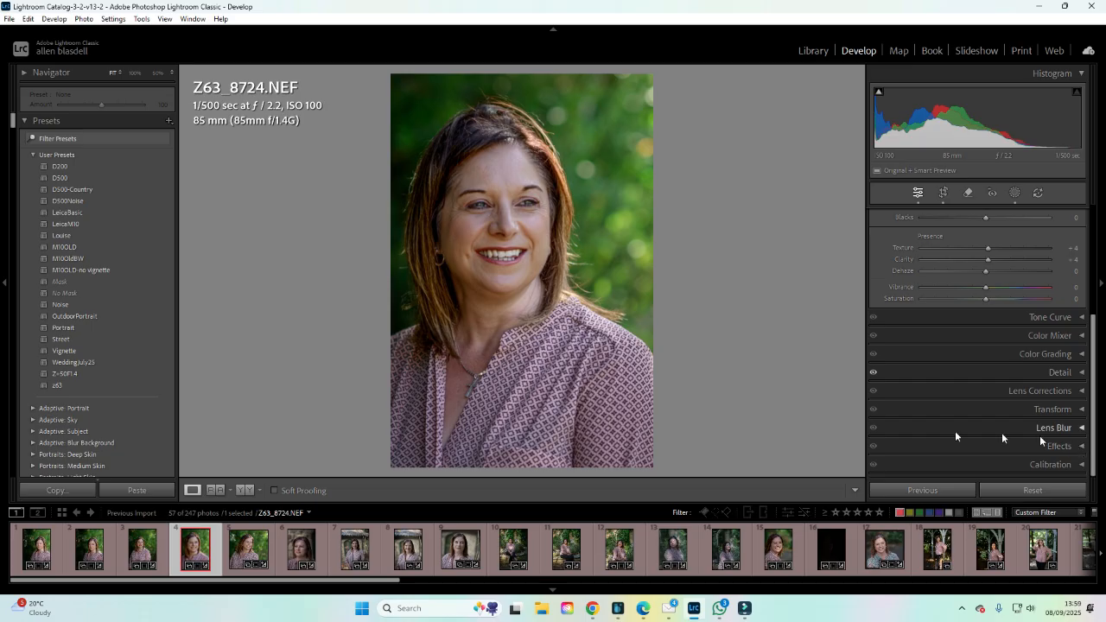
left_click(68, 352)
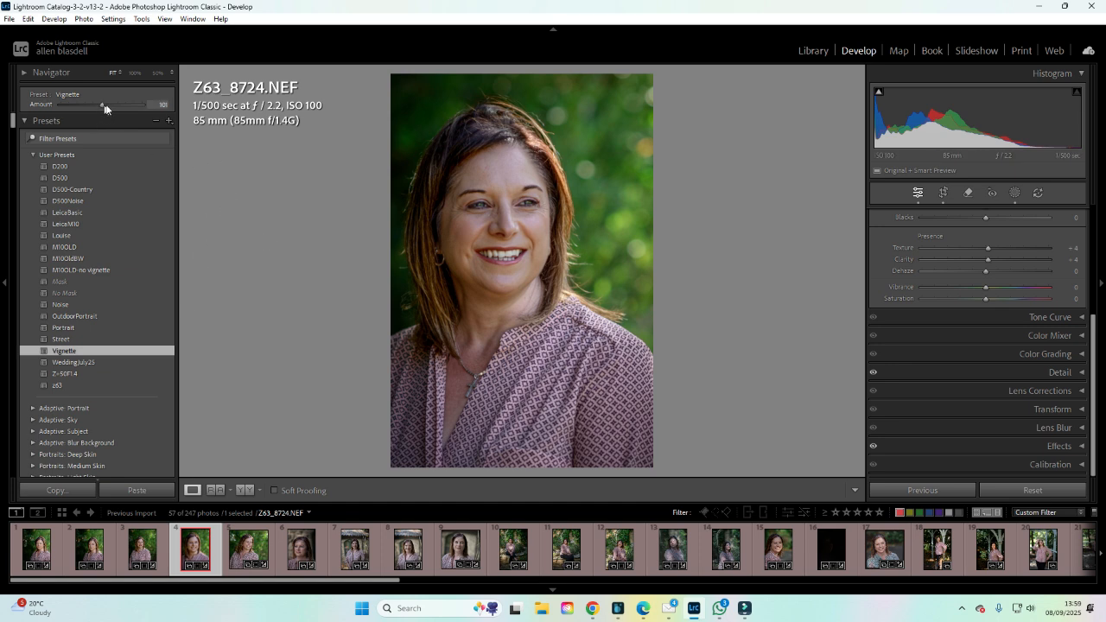
left_click_drag(104, 108, 158, 107)
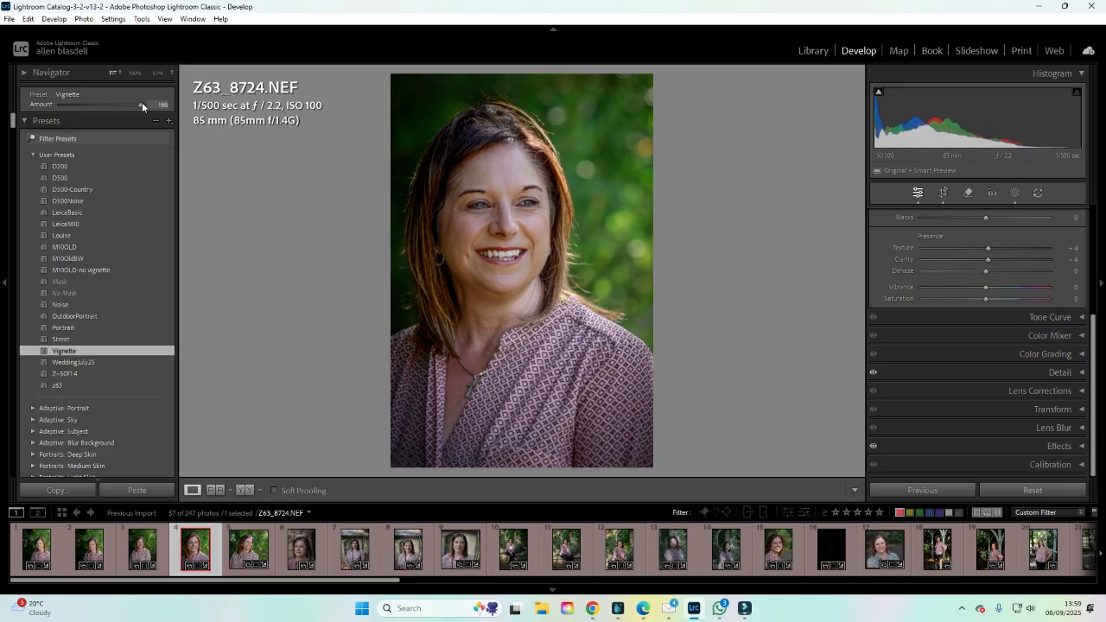
mouse_move(139, 104)
left_mouse_down()
mouse_move(123, 106)
mouse_move(138, 107)
left_mouse_up()
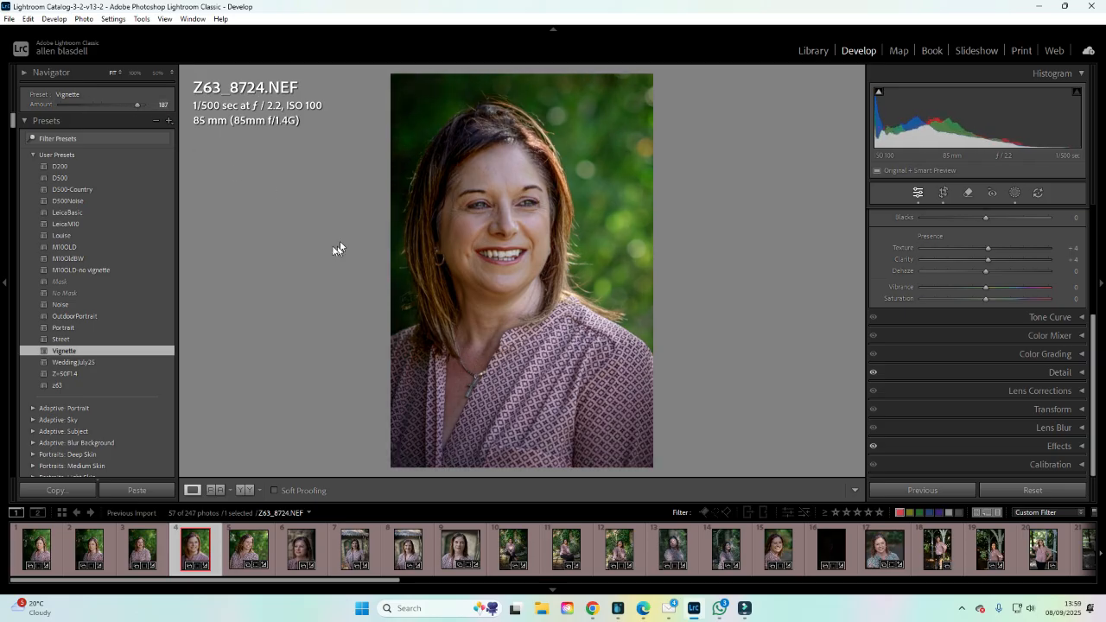